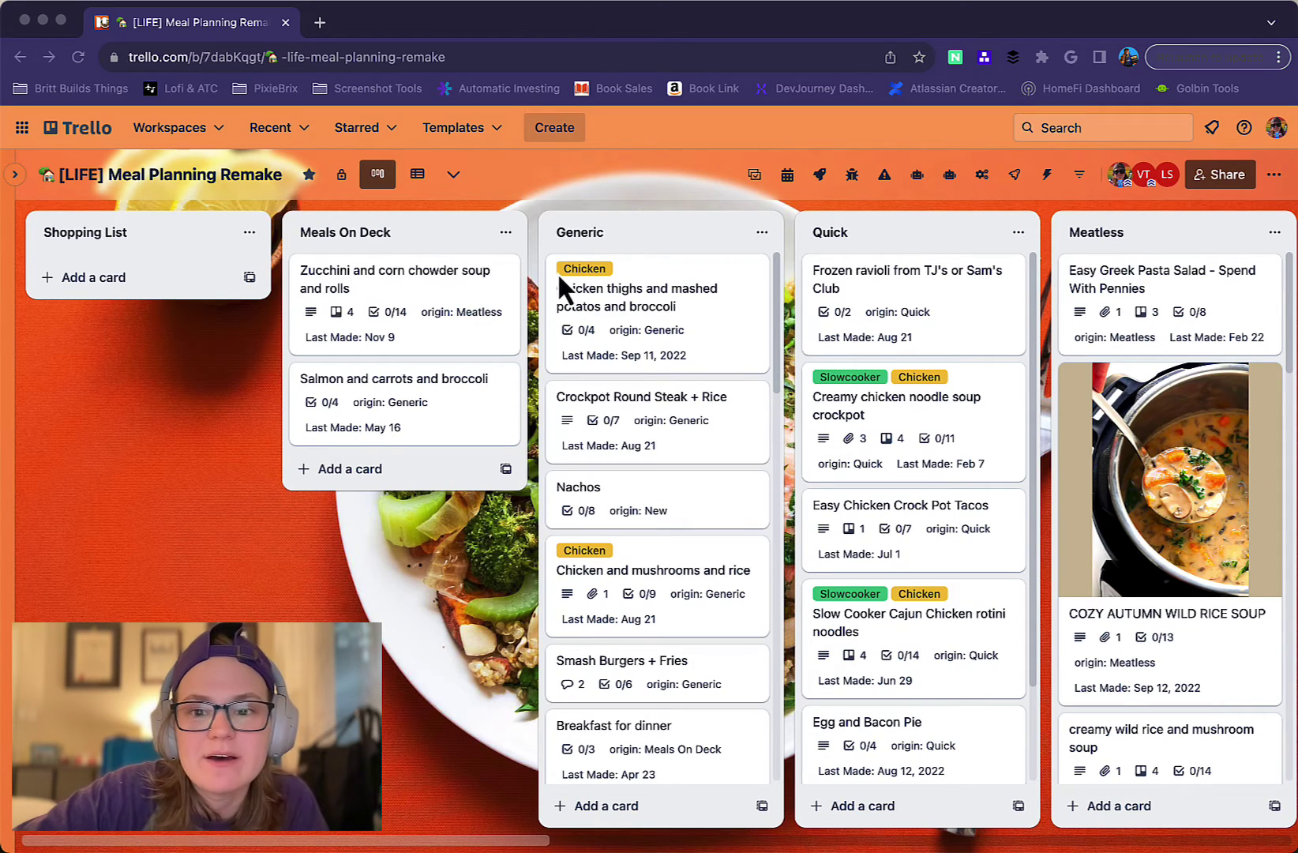
Scroll the meal-planning board sideways to look over its lists.
{"action": "scroll", "coordinate": [735, 293], "scroll_direction": "right", "scroll_amount": 5}
{"action": "scroll", "coordinate": [735, 293], "scroll_direction": "right", "scroll_amount": 6}
{"action": "scroll", "coordinate": [735, 293], "scroll_direction": "left", "scroll_amount": 8}
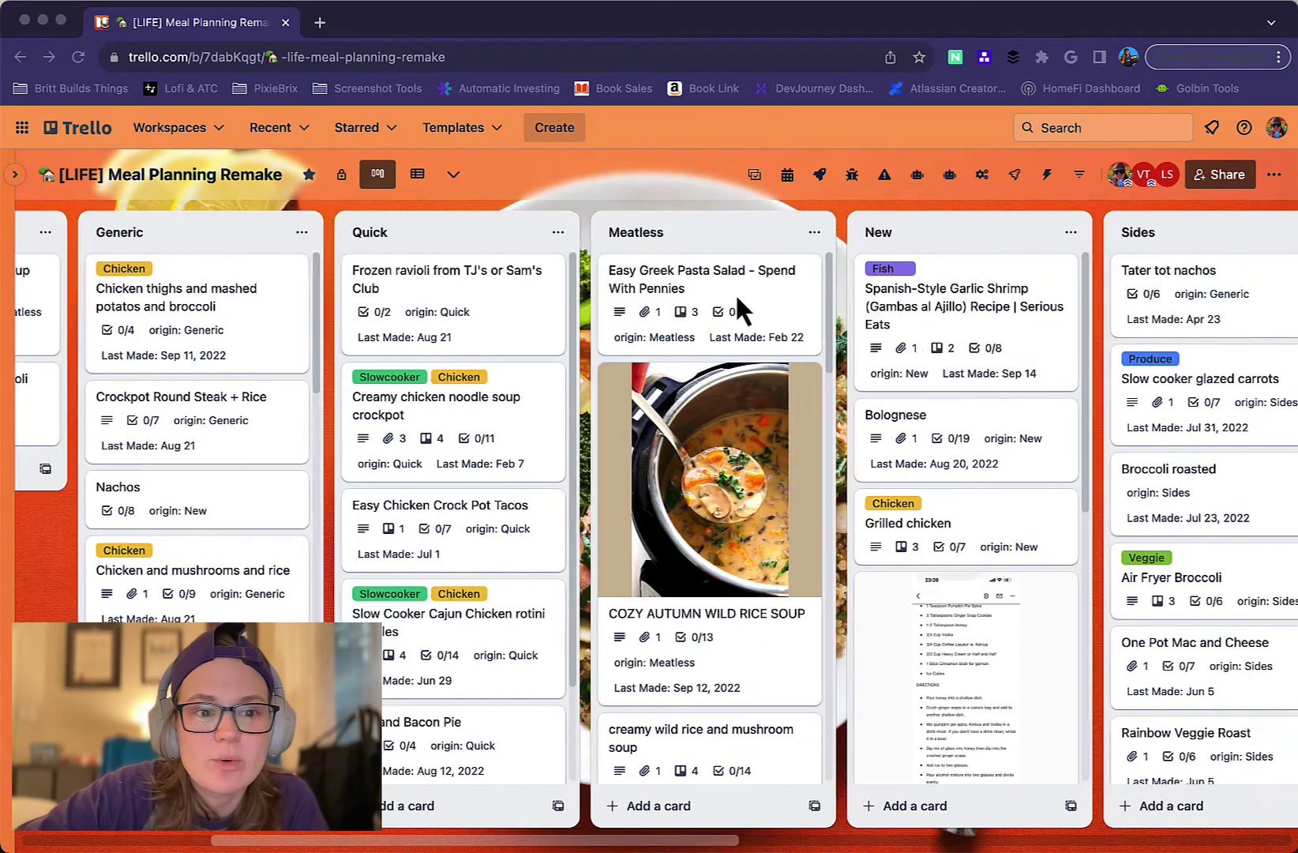
Open the Chicken thighs and mashed potatos and broccoli card, look through its details, and close it.
{"action": "left_click", "coordinate": [551, 301]}
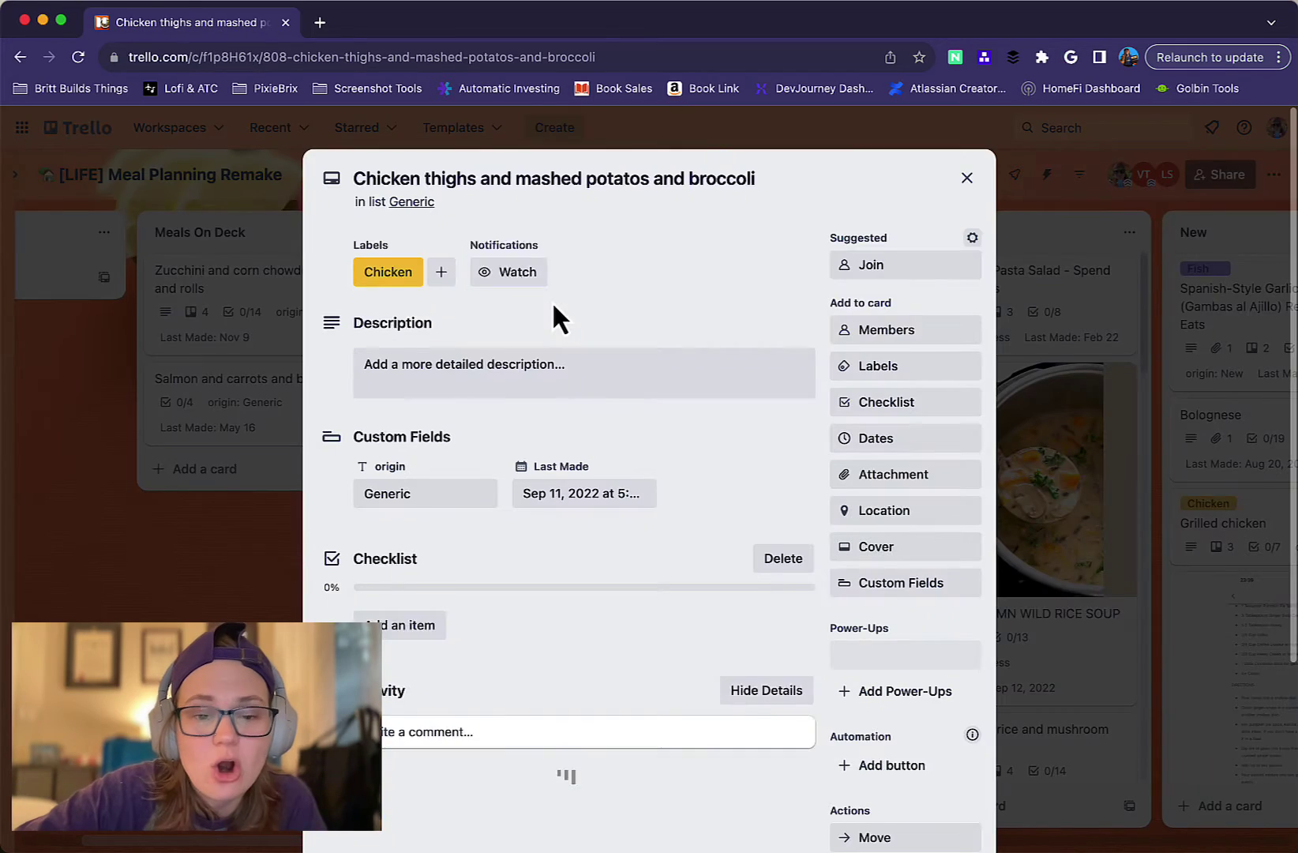
{"action": "scroll", "coordinate": [552, 301], "scroll_direction": "down", "scroll_amount": 2}
{"action": "scroll", "coordinate": [552, 301], "scroll_direction": "down", "scroll_amount": 2}
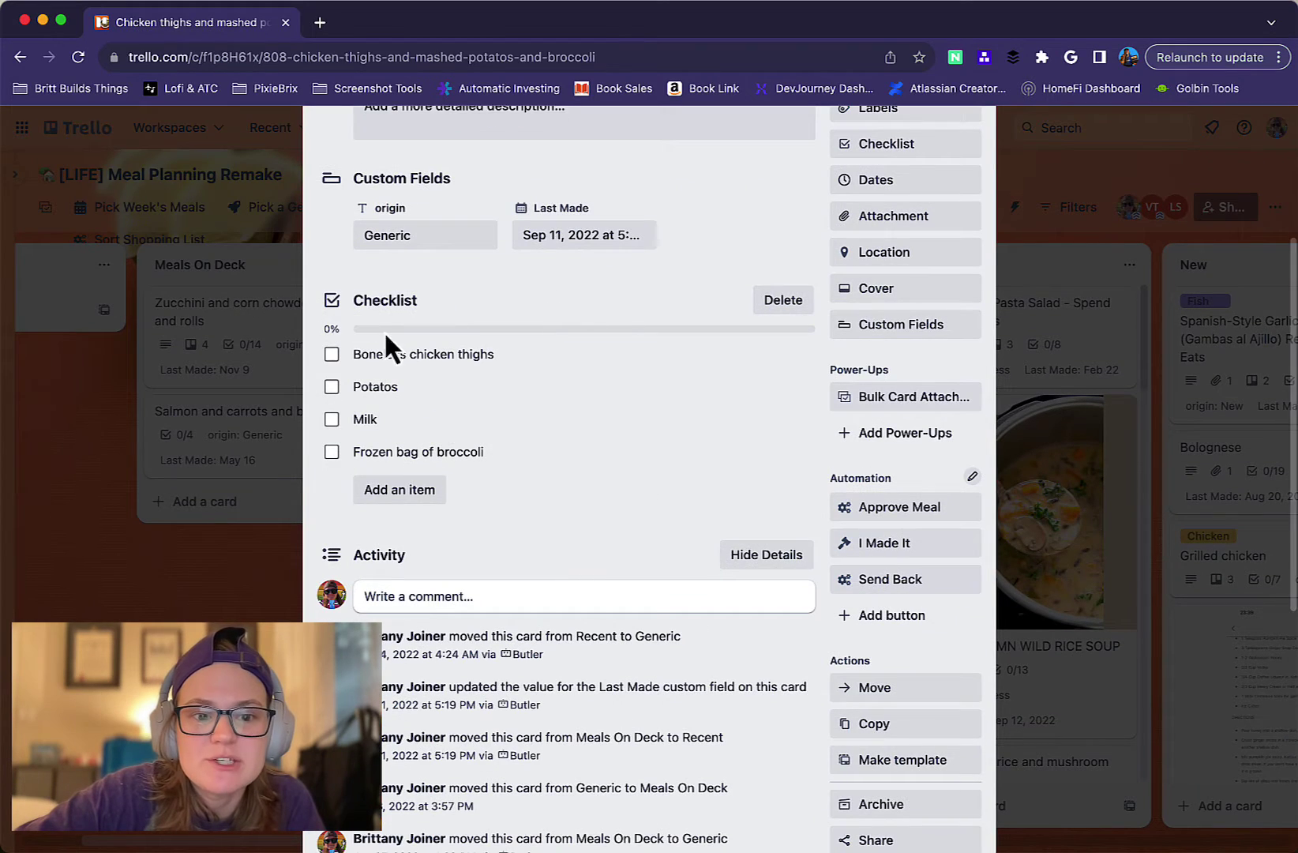
{"action": "left_click", "coordinate": [251, 615]}
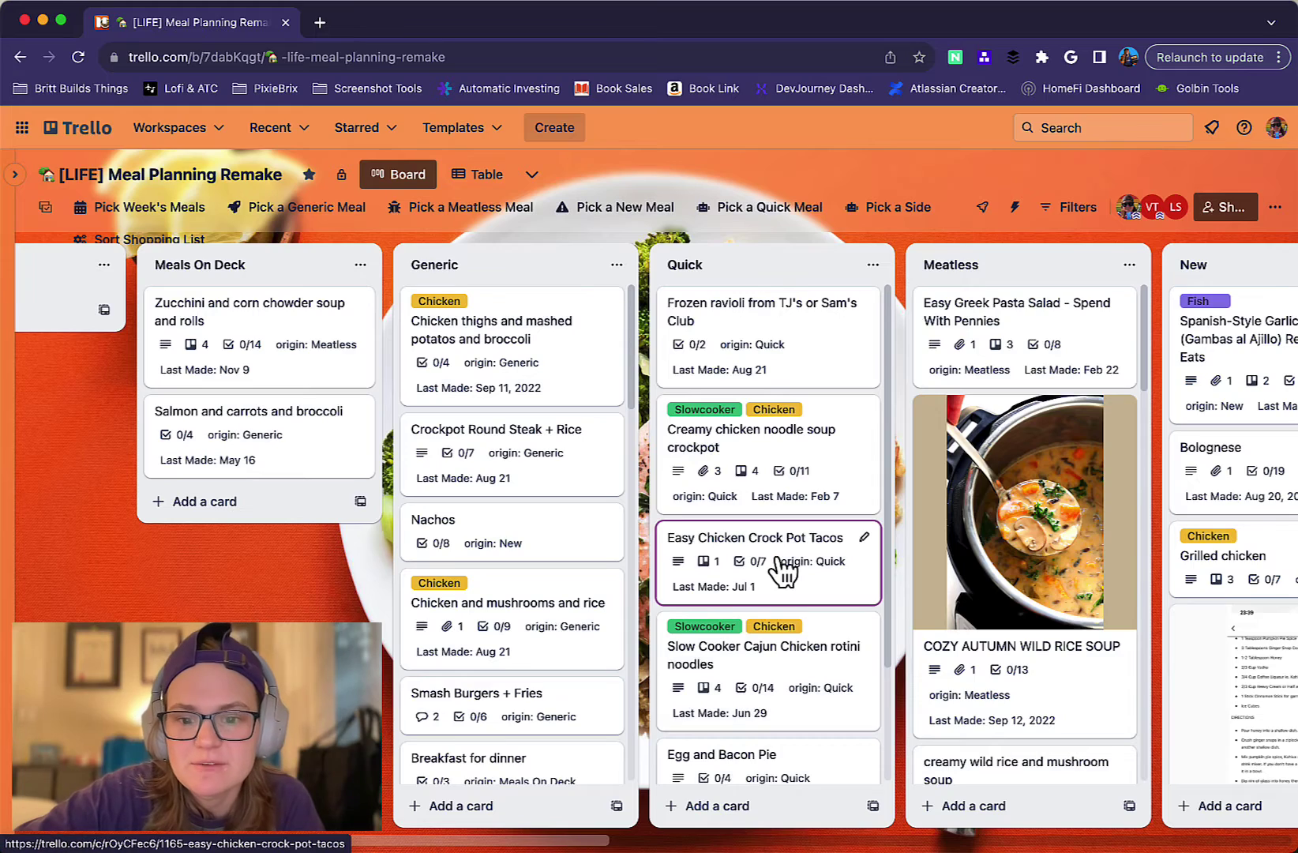
Review the Creamy chicken noodle soup crockpot card's details, then return to the board.
{"action": "left_click", "coordinate": [786, 474]}
{"action": "scroll", "coordinate": [588, 486], "scroll_direction": "down", "scroll_amount": 3}
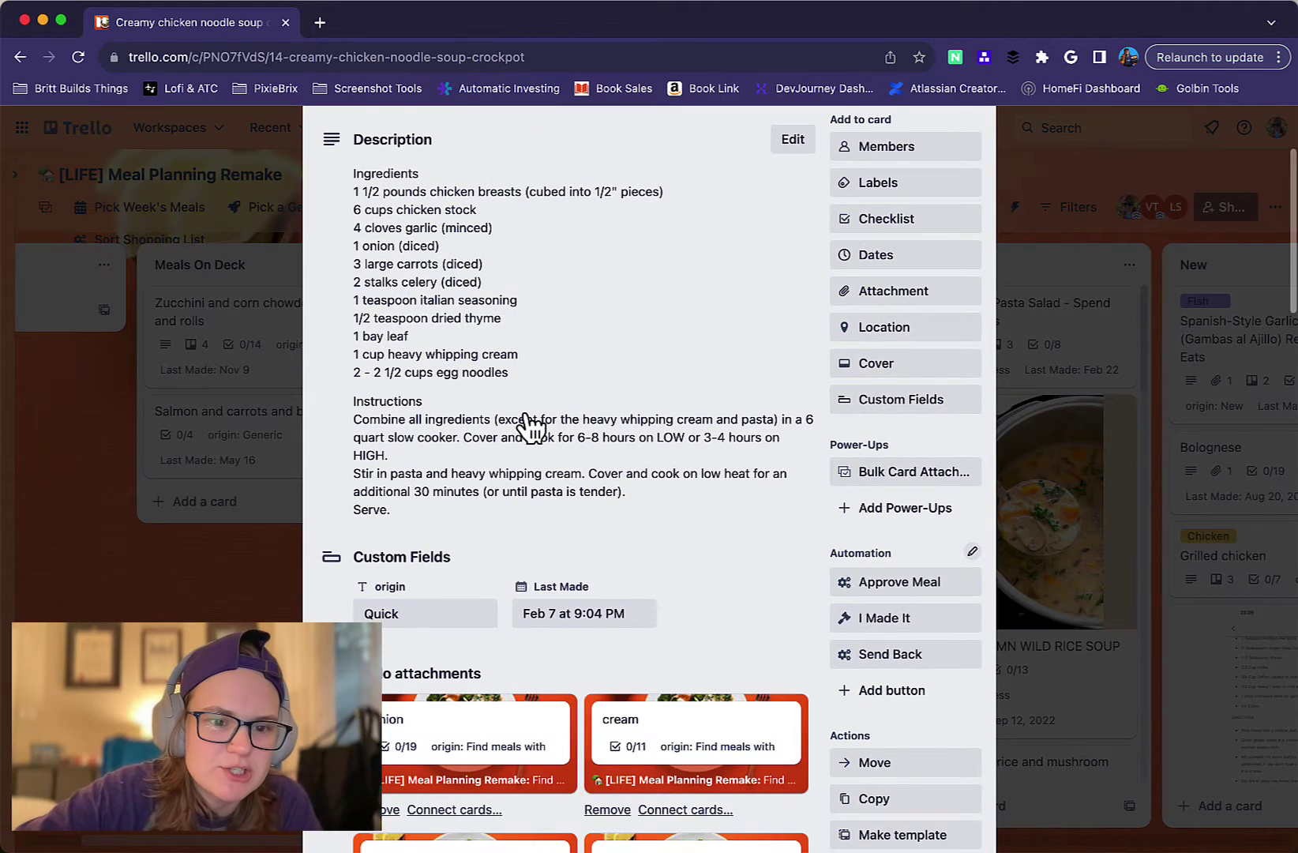
{"action": "scroll", "coordinate": [533, 427], "scroll_direction": "down", "scroll_amount": 2}
{"action": "scroll", "coordinate": [533, 427], "scroll_direction": "down", "scroll_amount": 8}
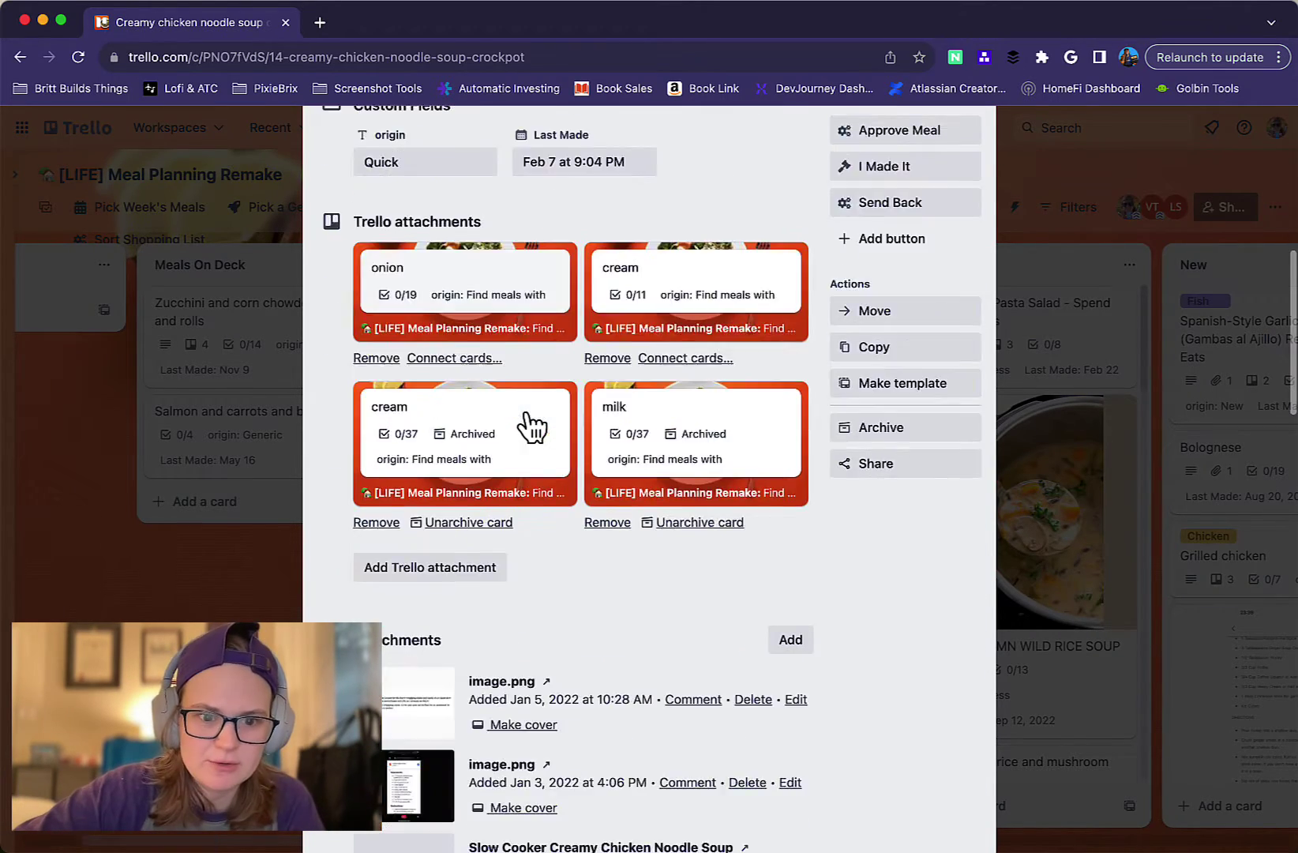
{"action": "scroll", "coordinate": [414, 544], "scroll_direction": "down", "scroll_amount": 3}
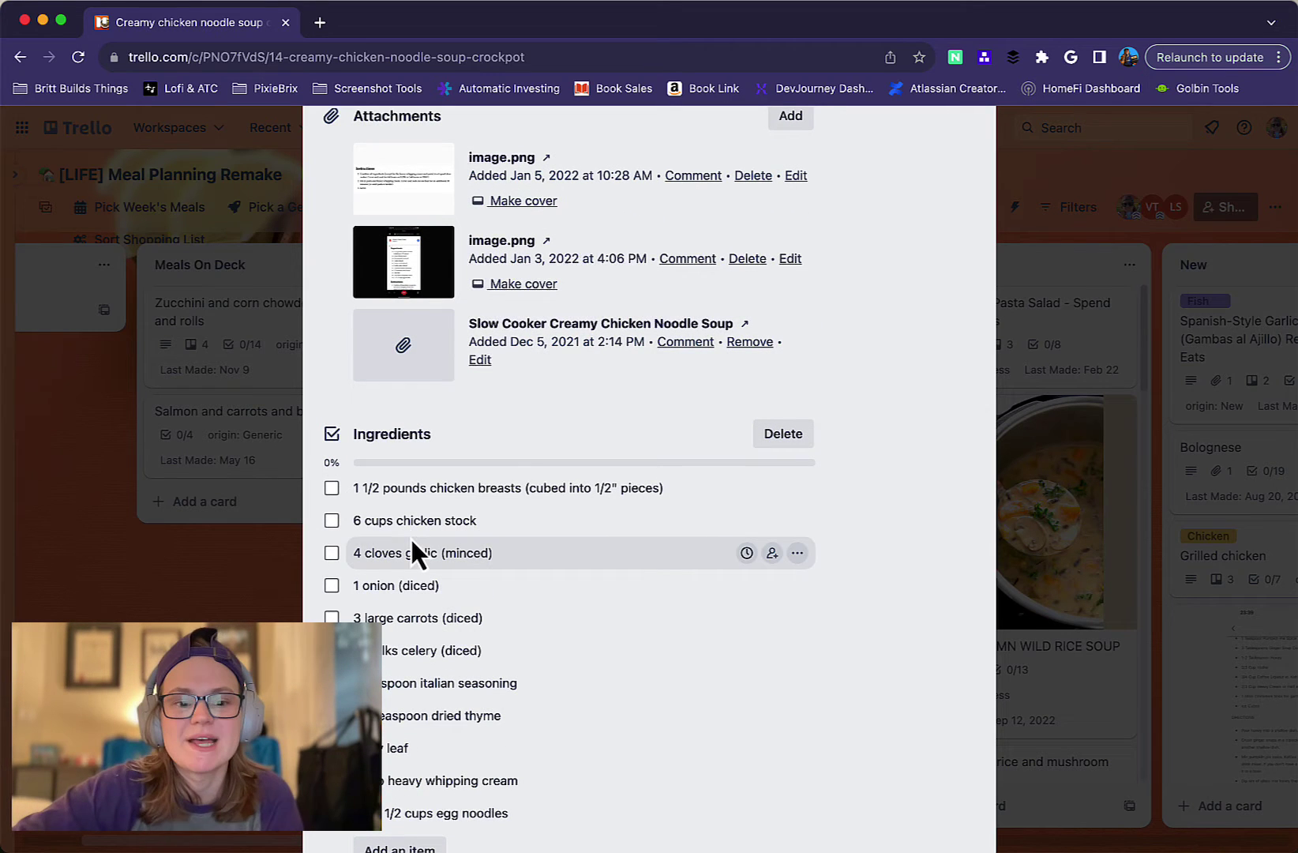
{"action": "scroll", "coordinate": [553, 367], "scroll_direction": "up", "scroll_amount": 2}
{"action": "scroll", "coordinate": [555, 368], "scroll_direction": "up", "scroll_amount": 3}
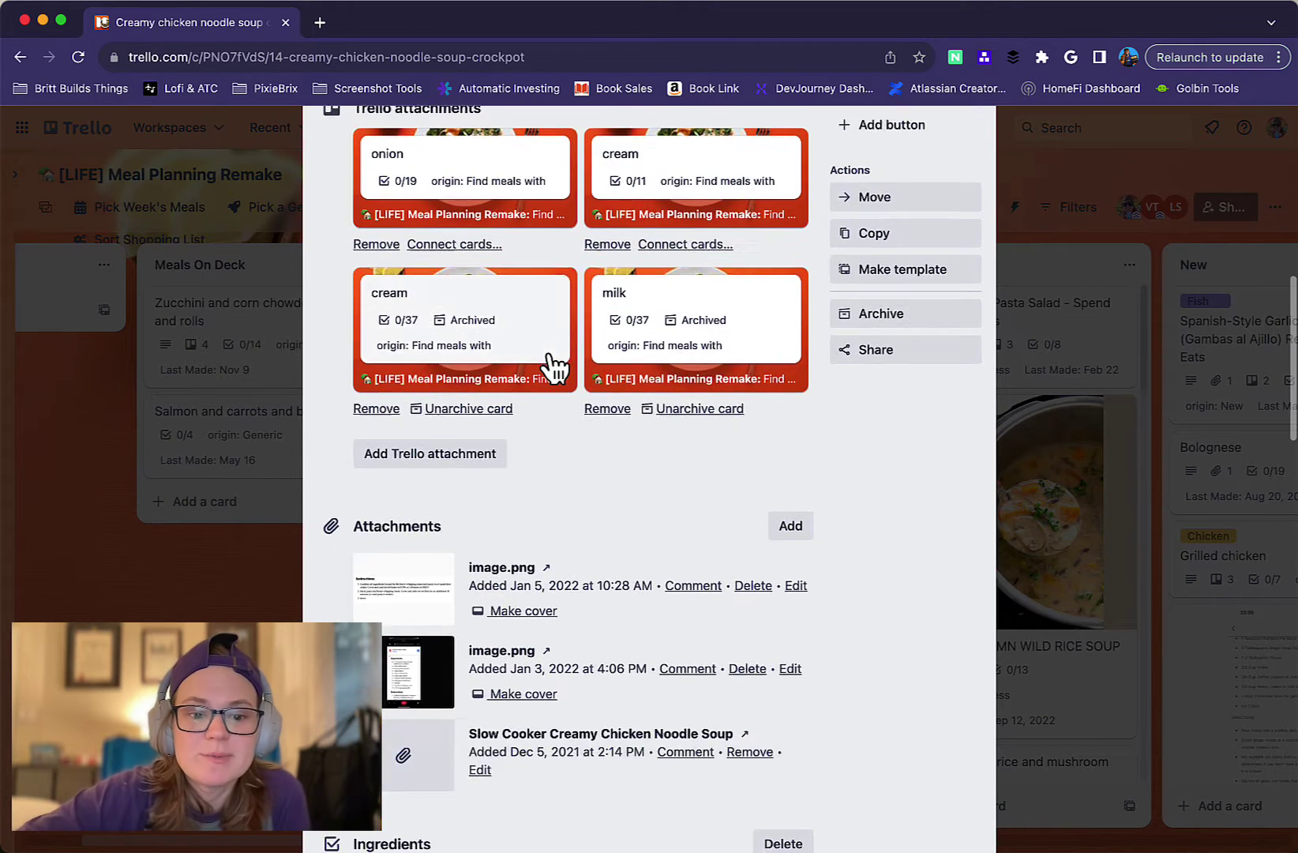
{"action": "scroll", "coordinate": [555, 367], "scroll_direction": "down", "scroll_amount": 4}
{"action": "scroll", "coordinate": [555, 367], "scroll_direction": "up", "scroll_amount": 1}
{"action": "scroll", "coordinate": [555, 368], "scroll_direction": "up", "scroll_amount": 10}
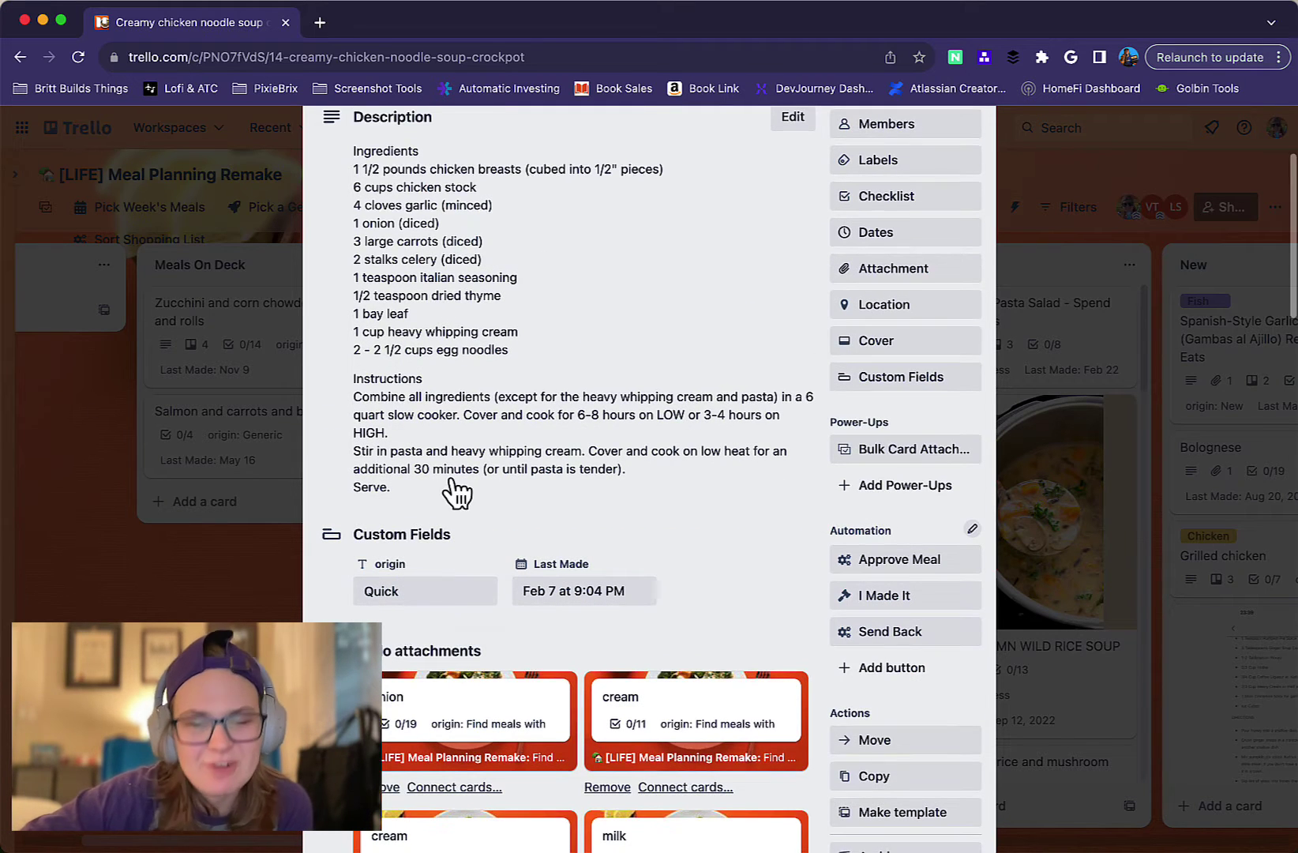
{"action": "scroll", "coordinate": [453, 494], "scroll_direction": "down", "scroll_amount": 2}
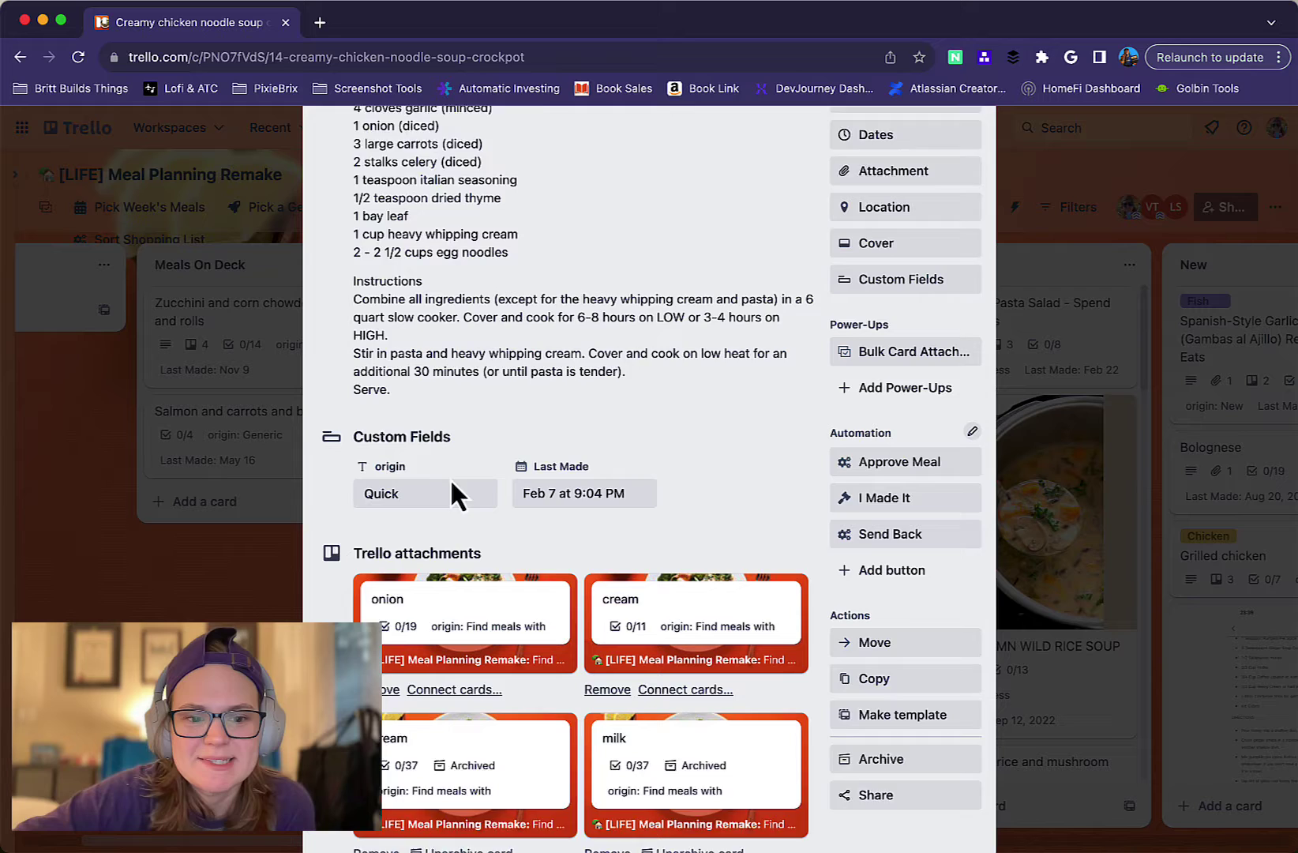
{"action": "scroll", "coordinate": [454, 494], "scroll_direction": "down", "scroll_amount": 8}
{"action": "scroll", "coordinate": [452, 491], "scroll_direction": "down", "scroll_amount": 2}
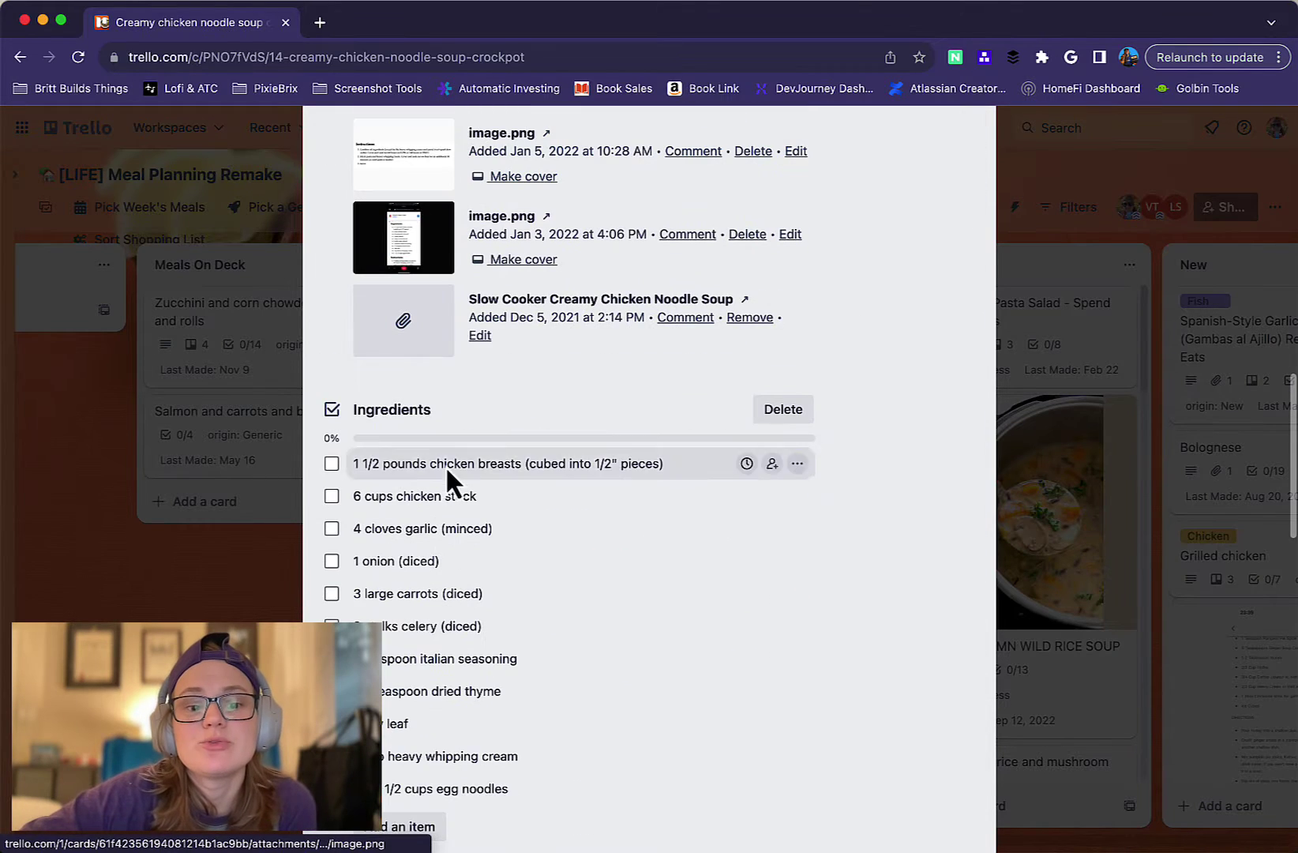
{"action": "scroll", "coordinate": [462, 537], "scroll_direction": "down", "scroll_amount": 3}
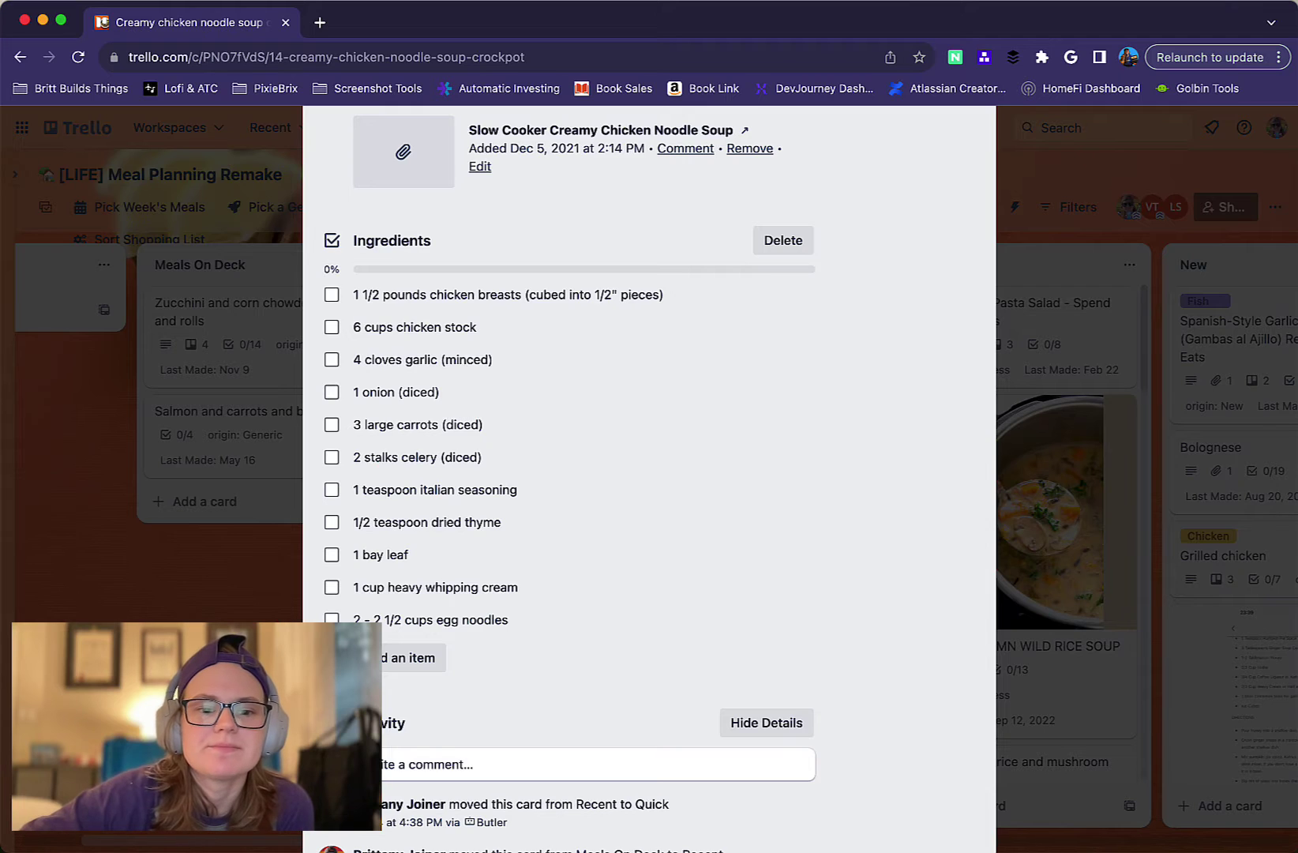
{"action": "key", "text": "Escape"}
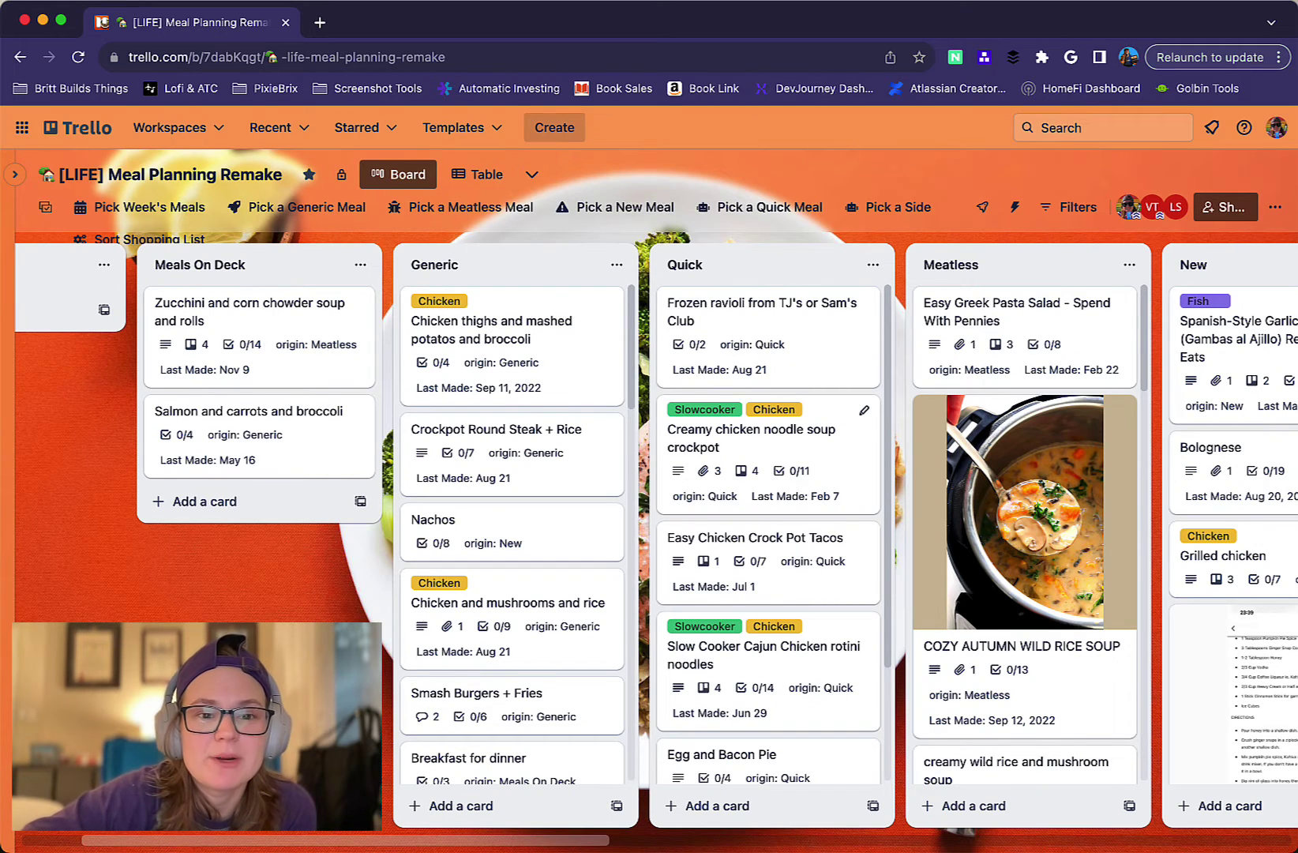
Look over the Zucchini and corn chowder card's details and close it.
{"action": "scroll", "coordinate": [359, 354], "scroll_direction": "left", "scroll_amount": 3}
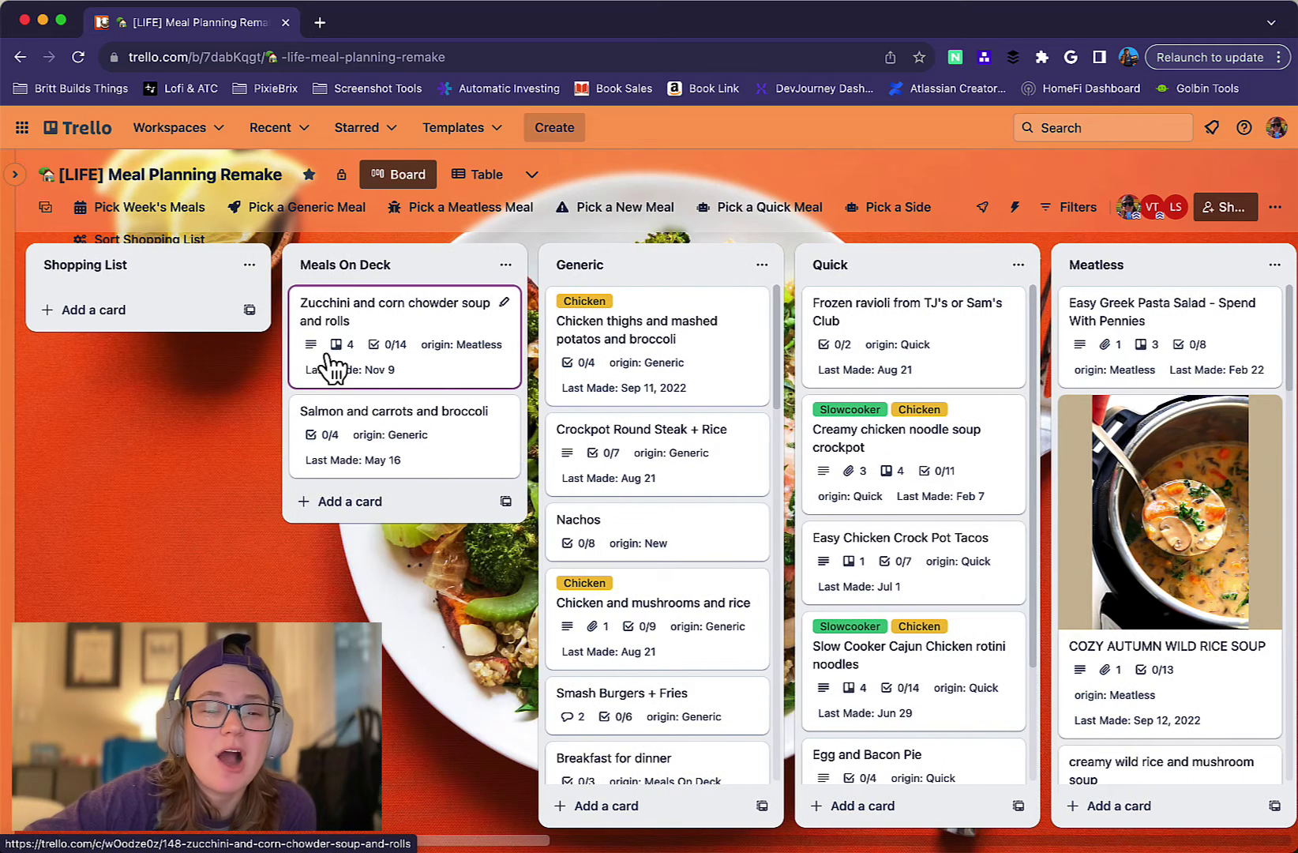
{"action": "left_click", "coordinate": [411, 325]}
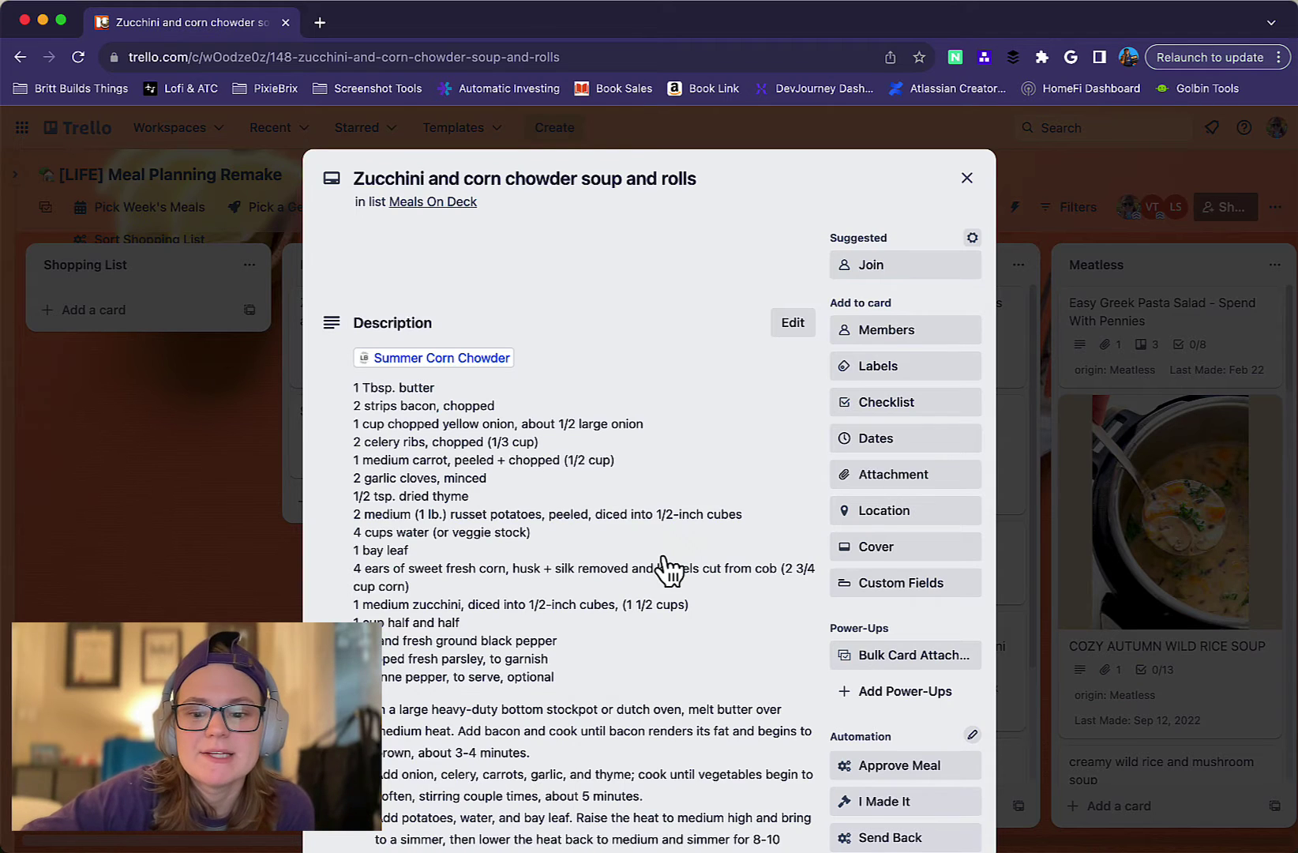
{"action": "scroll", "coordinate": [667, 568], "scroll_direction": "down", "scroll_amount": 3}
{"action": "key", "text": "Escape"}
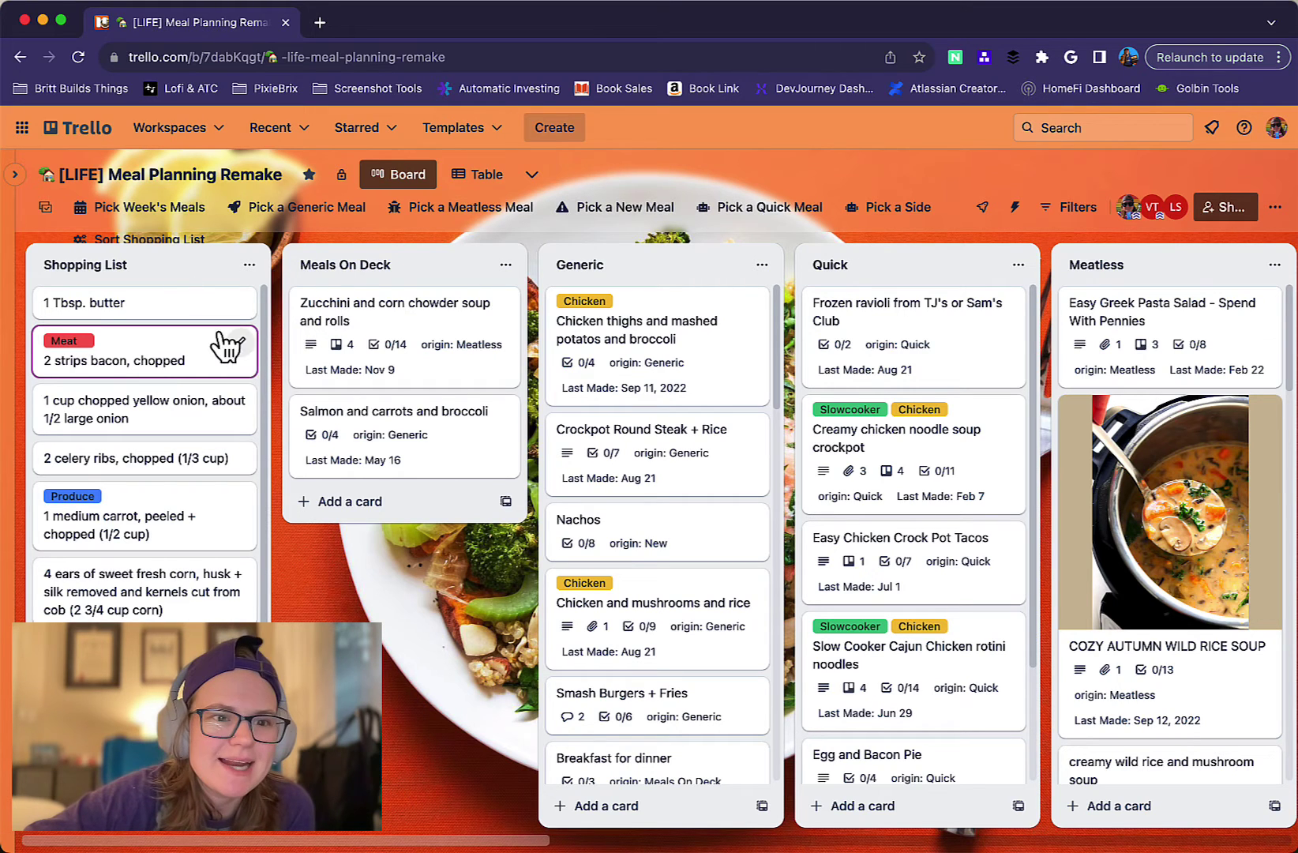
Run the Sort Shopping List board button so Produce and Meat items come first.
{"action": "left_click", "coordinate": [130, 240]}
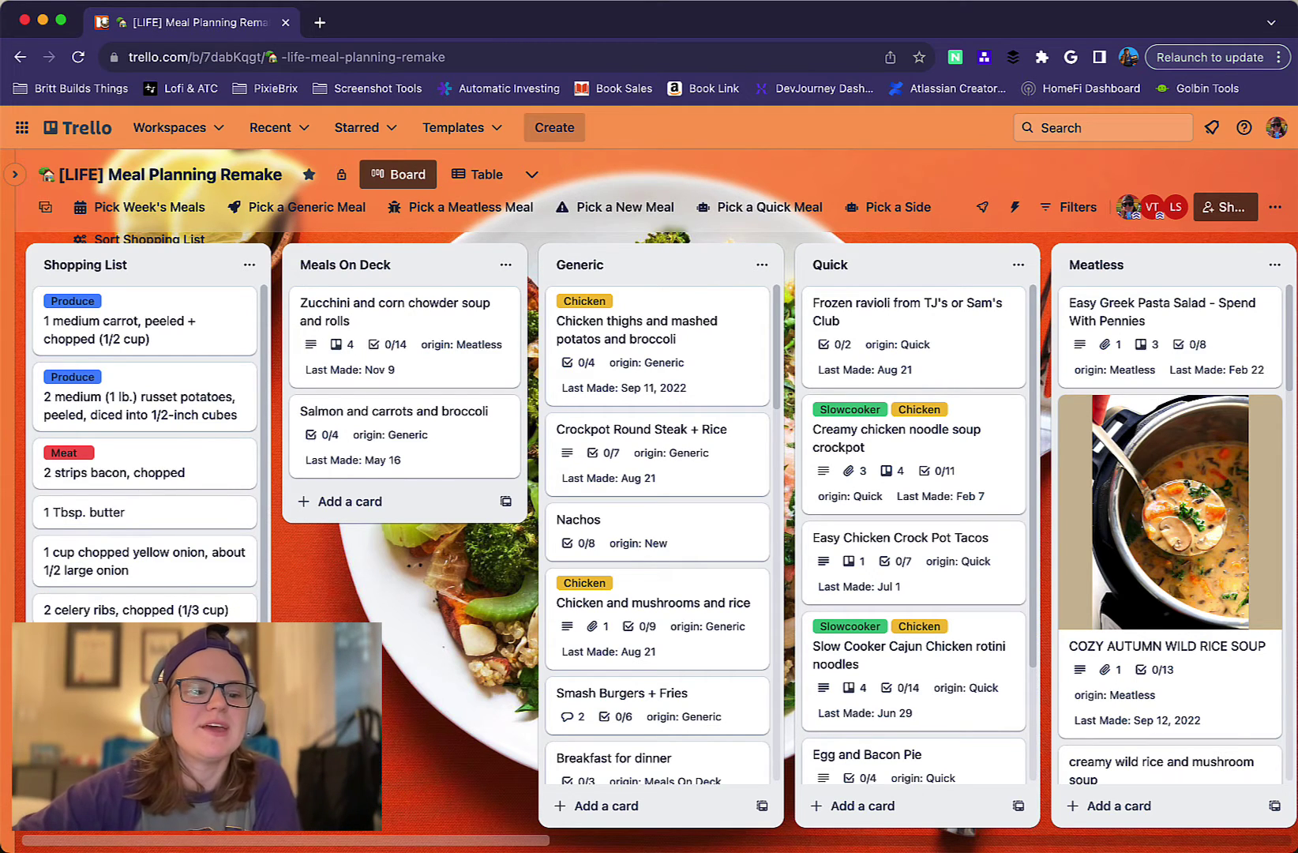
{"action": "scroll", "coordinate": [146, 611], "scroll_direction": "down", "scroll_amount": 2}
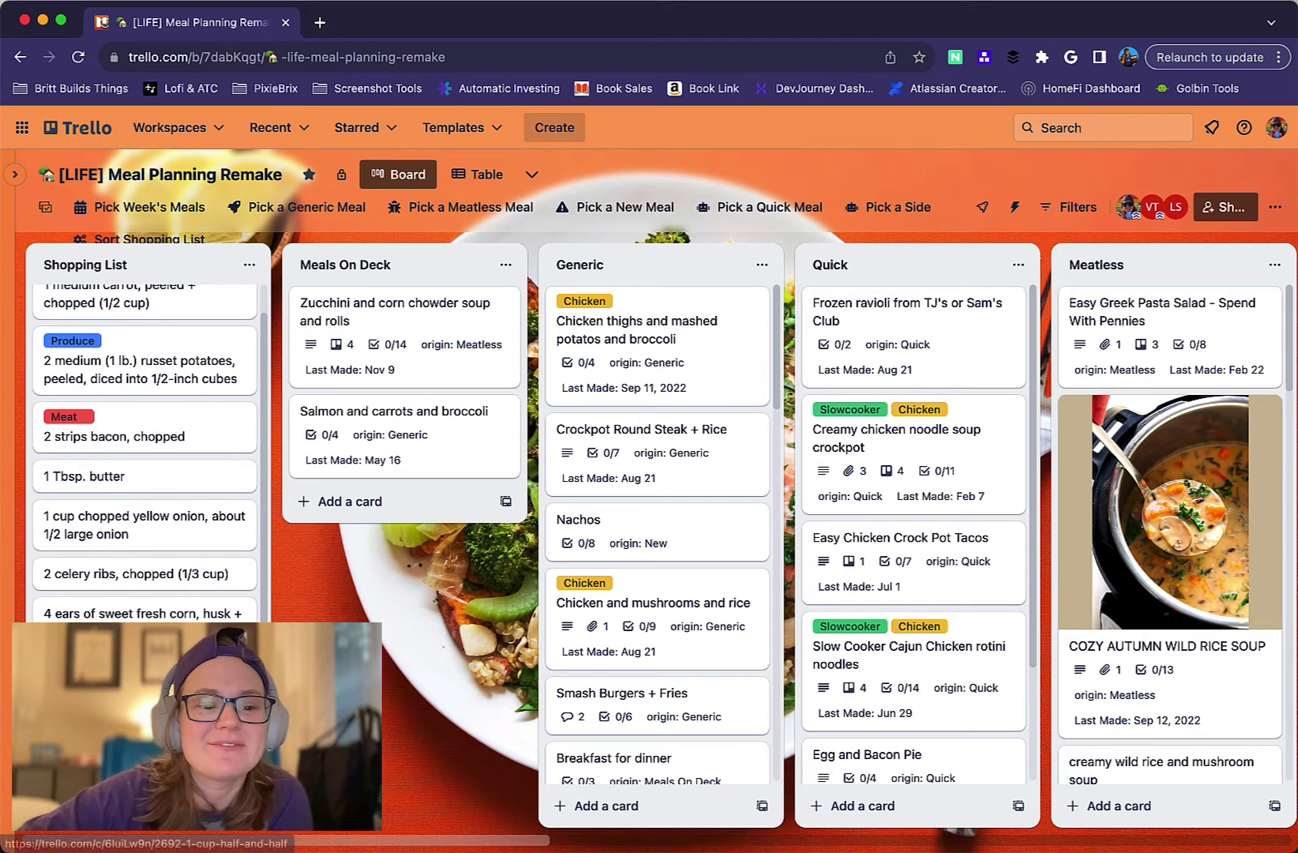
{"action": "scroll", "coordinate": [162, 523], "scroll_direction": "up", "scroll_amount": 2}
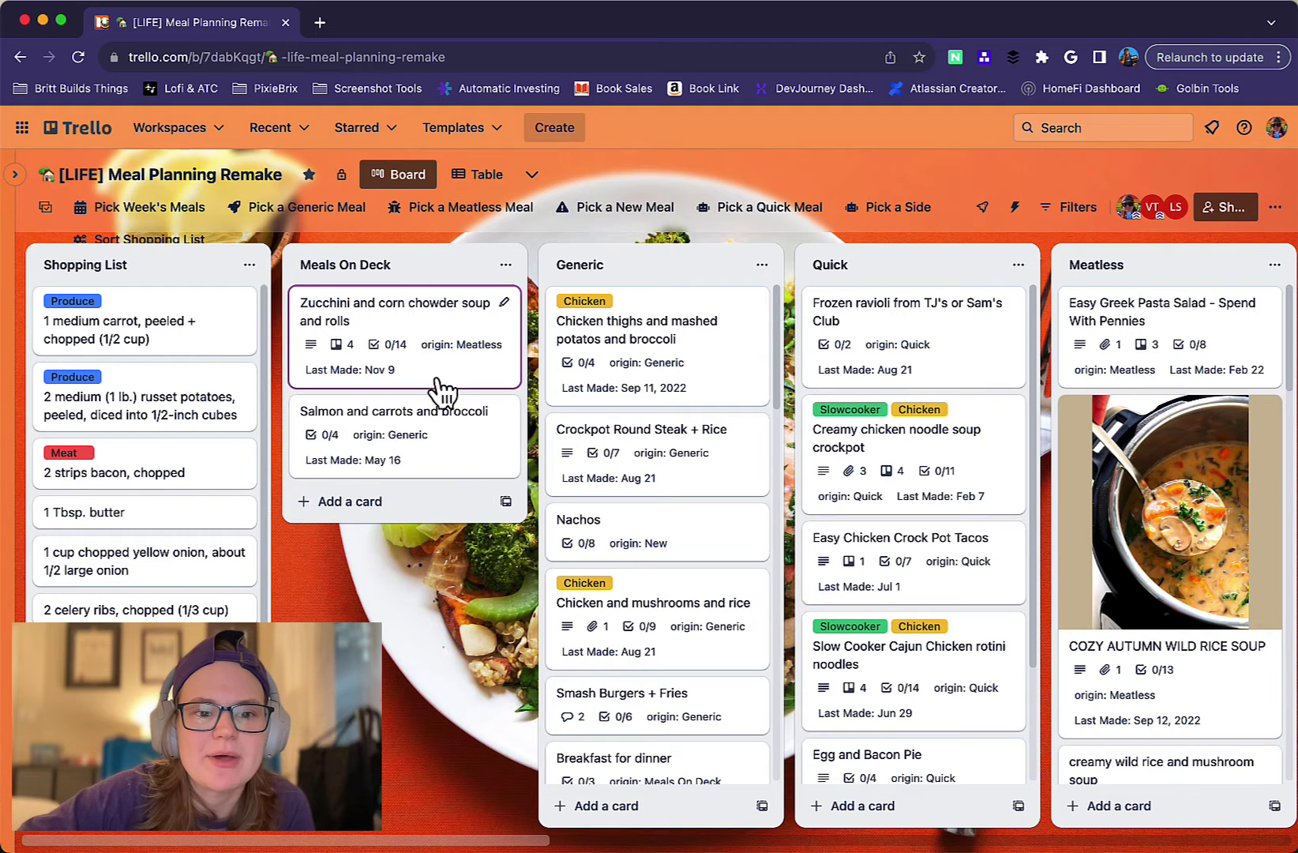
{"action": "left_click", "coordinate": [249, 264]}
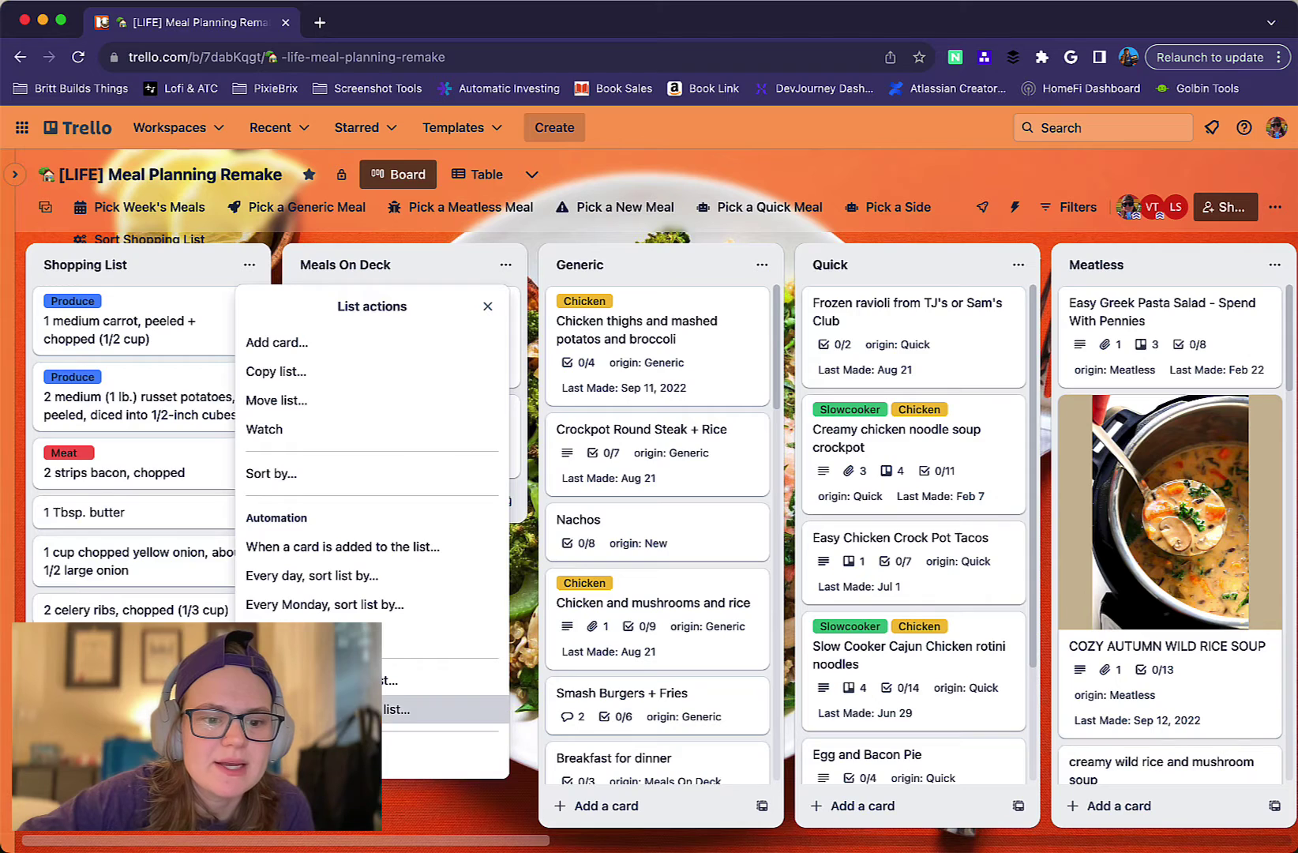
{"action": "left_click", "coordinate": [387, 708]}
{"action": "left_click", "coordinate": [373, 430]}
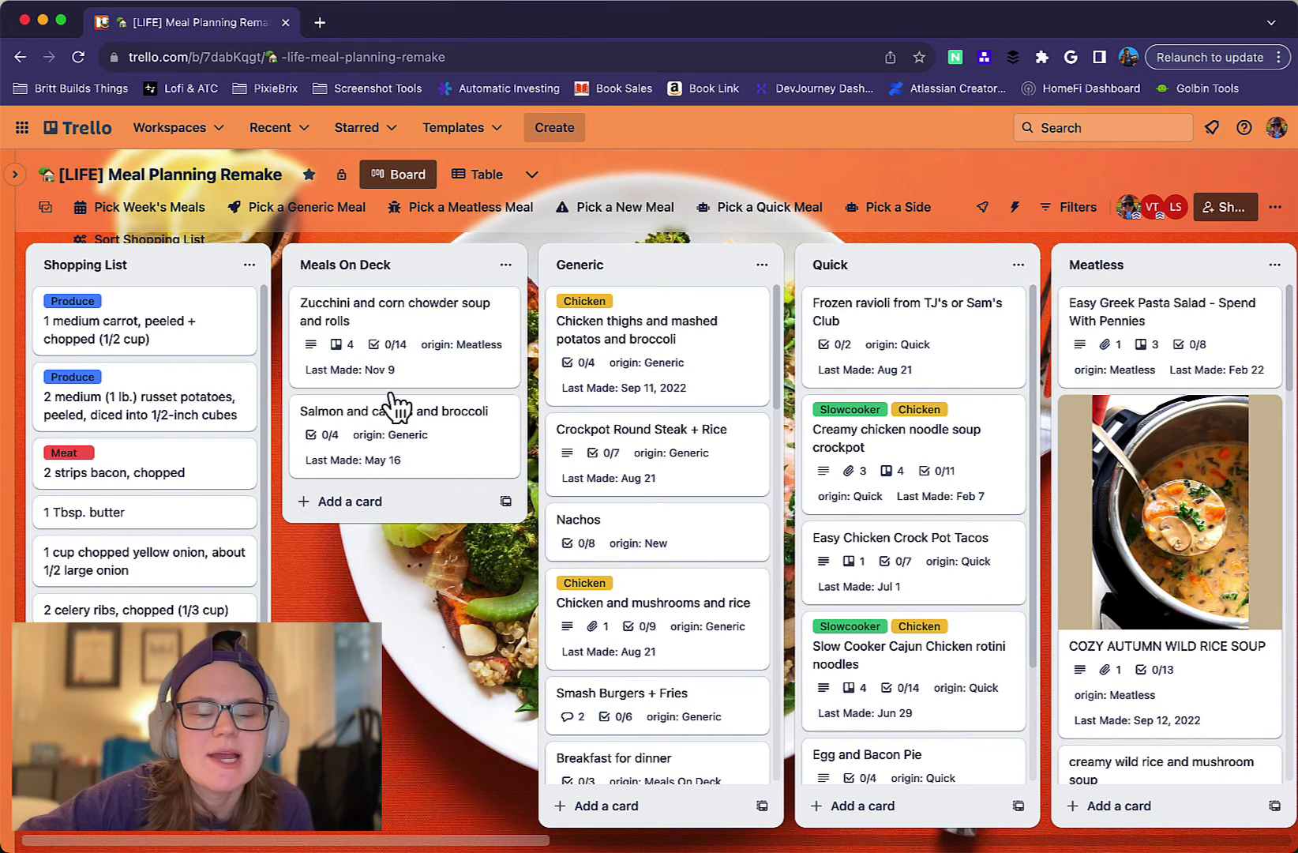
{"action": "left_click", "coordinate": [387, 339]}
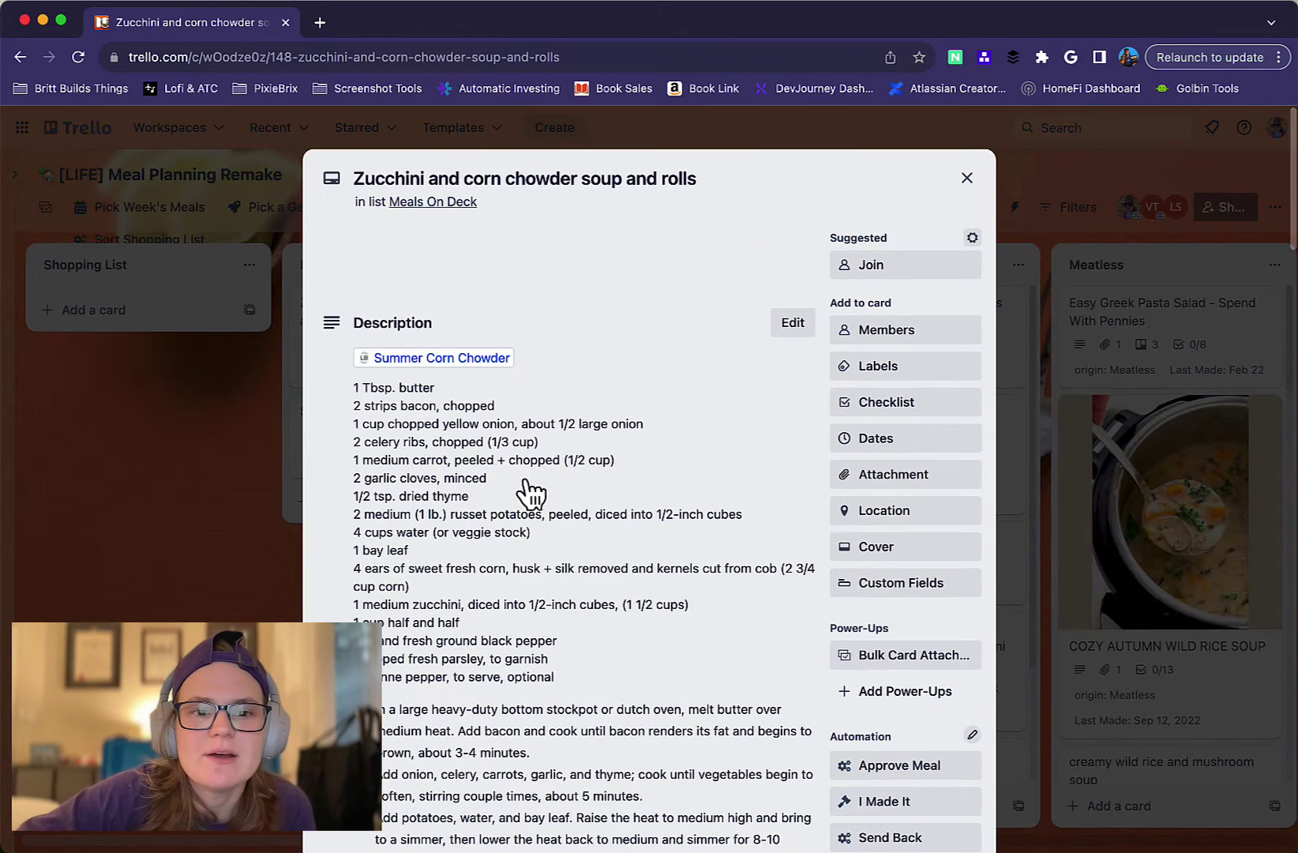
{"action": "scroll", "coordinate": [528, 493], "scroll_direction": "down", "scroll_amount": 3}
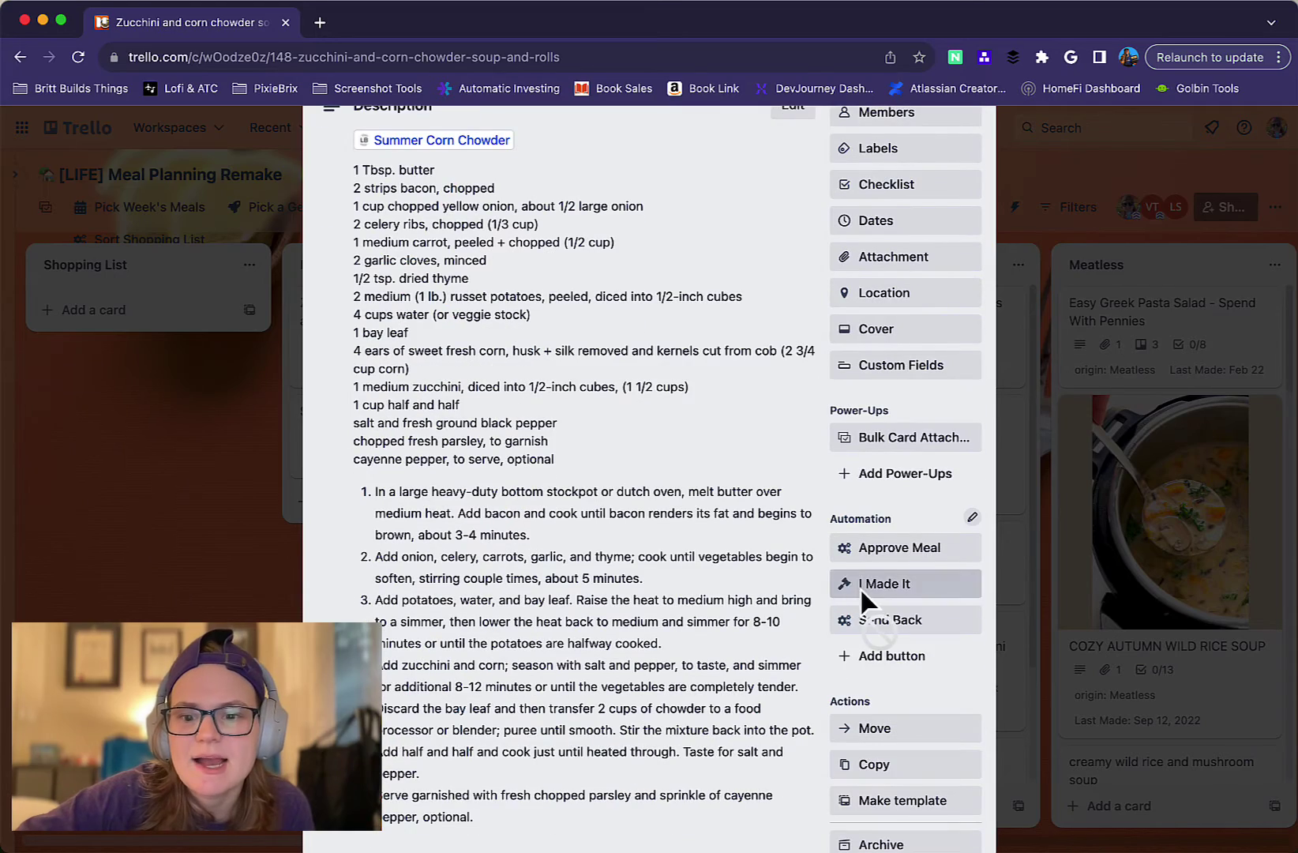
{"action": "left_click", "coordinate": [864, 586]}
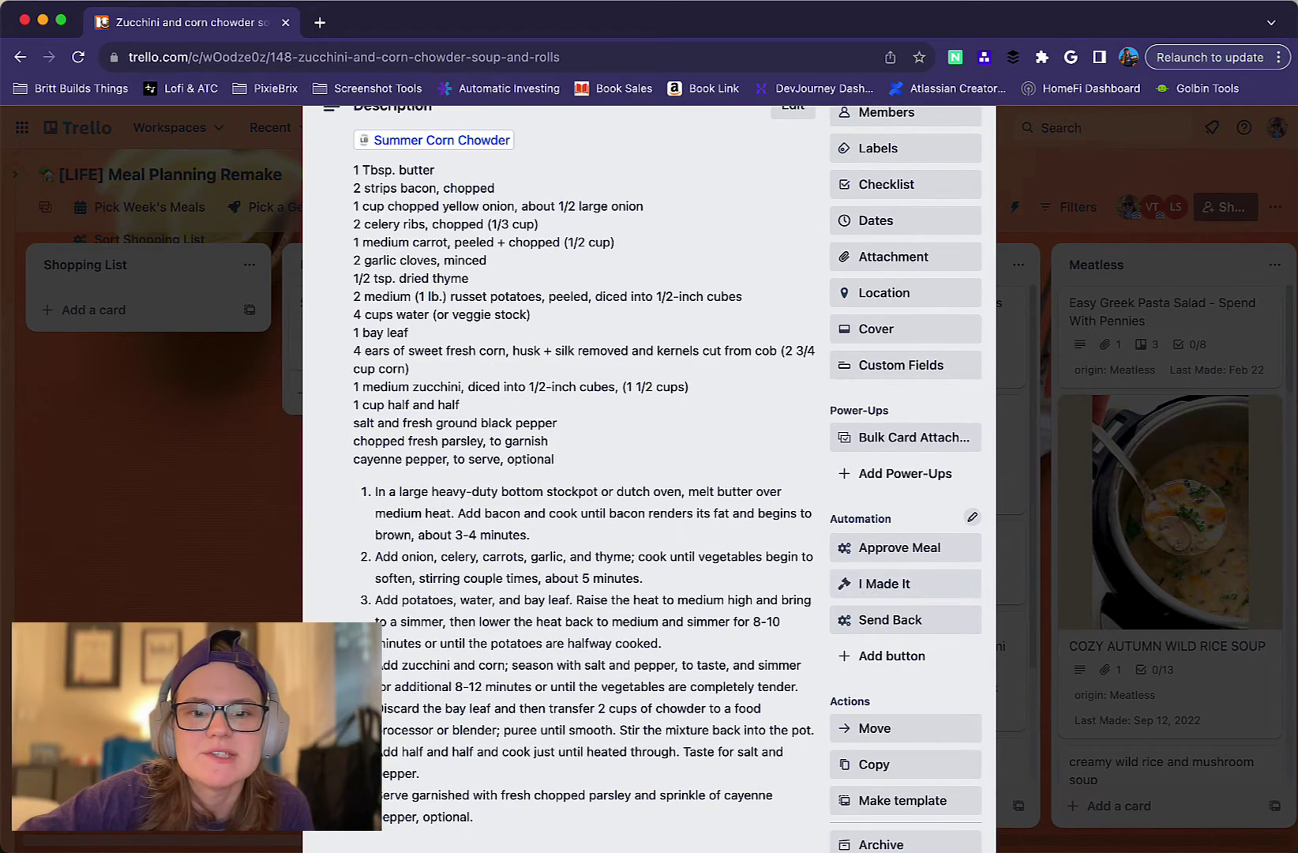
{"action": "key", "text": "Escape"}
{"action": "scroll", "coordinate": [785, 481], "scroll_direction": "right", "scroll_amount": 15}
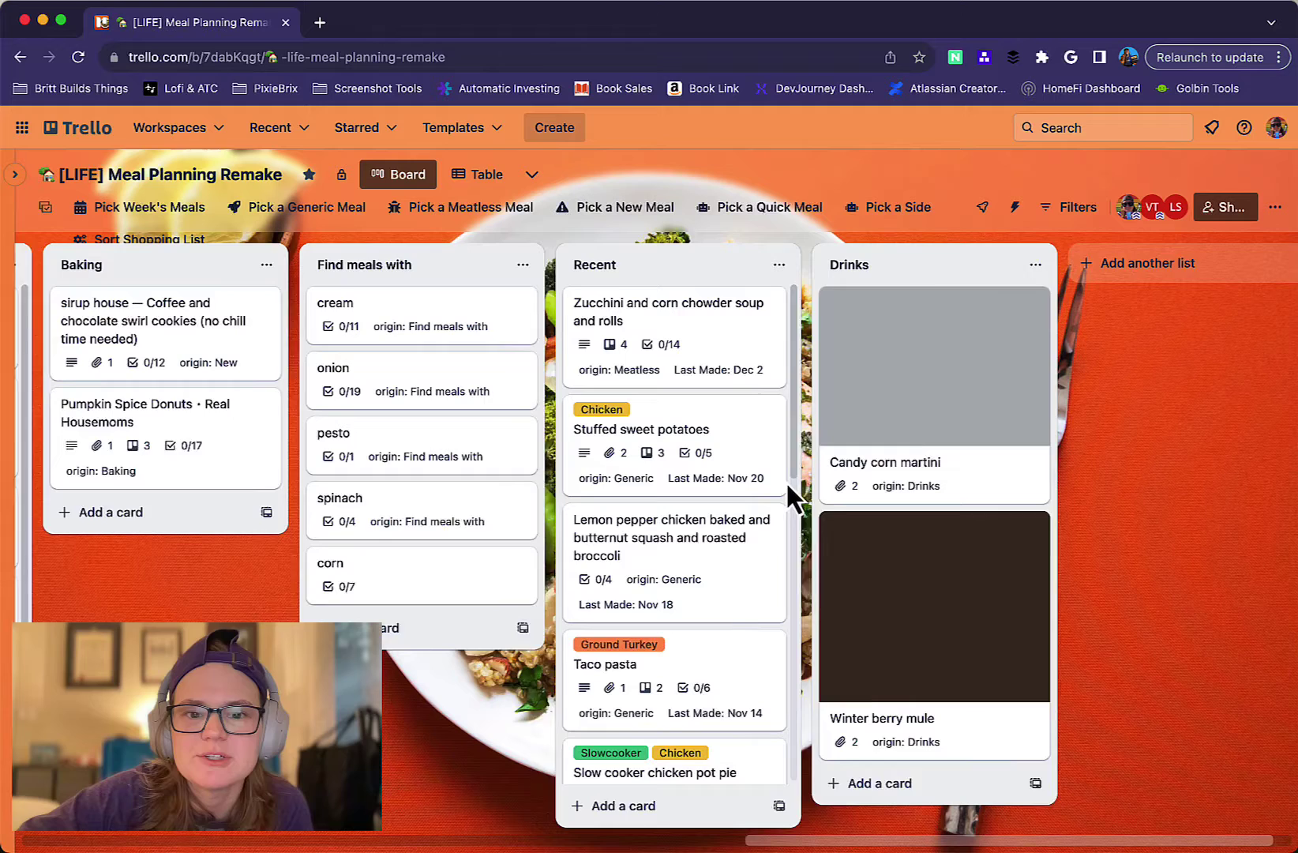
{"action": "scroll", "coordinate": [785, 481], "scroll_direction": "right", "scroll_amount": 1}
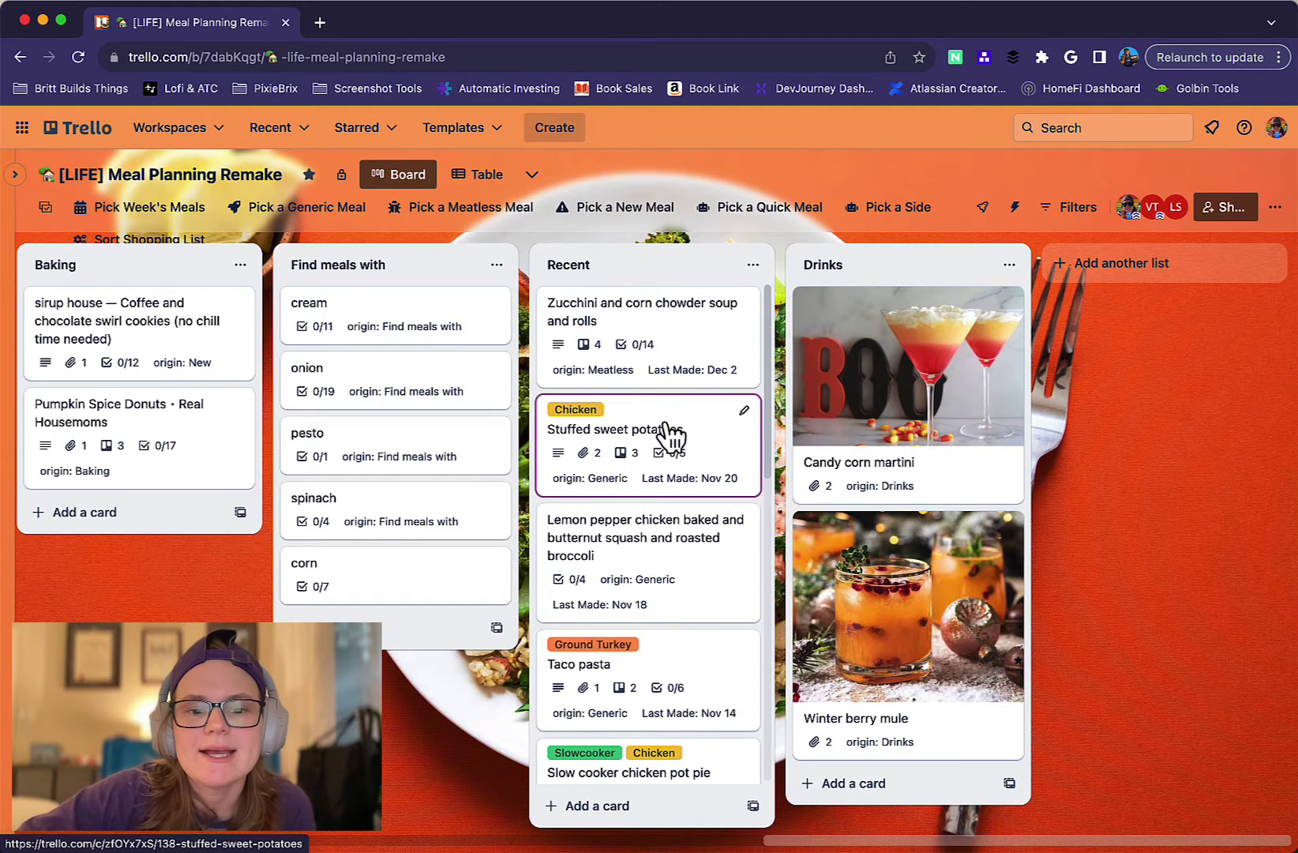
{"action": "scroll", "coordinate": [670, 432], "scroll_direction": "down", "scroll_amount": 10}
{"action": "scroll", "coordinate": [669, 433], "scroll_direction": "up", "scroll_amount": 10}
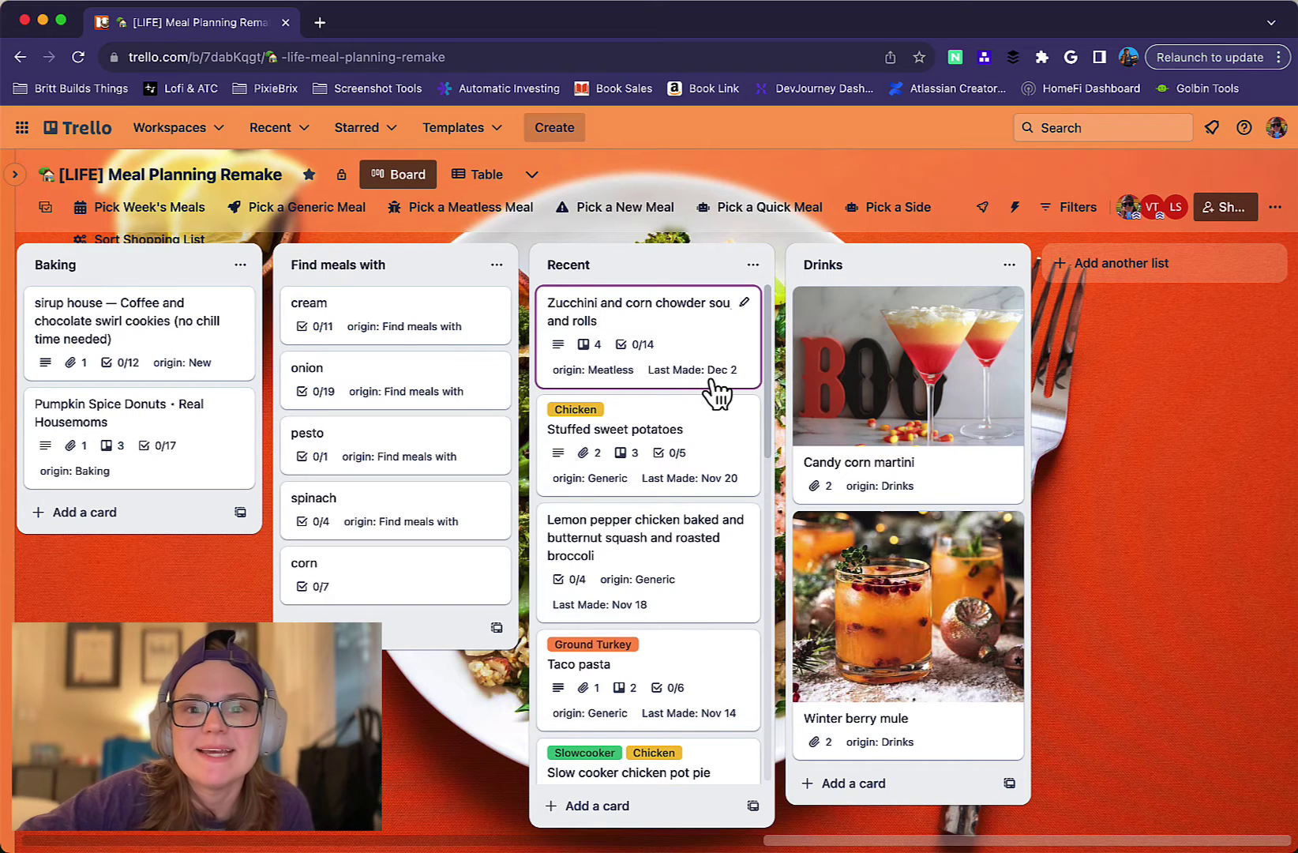
{"action": "scroll", "coordinate": [717, 391], "scroll_direction": "left", "scroll_amount": 7}
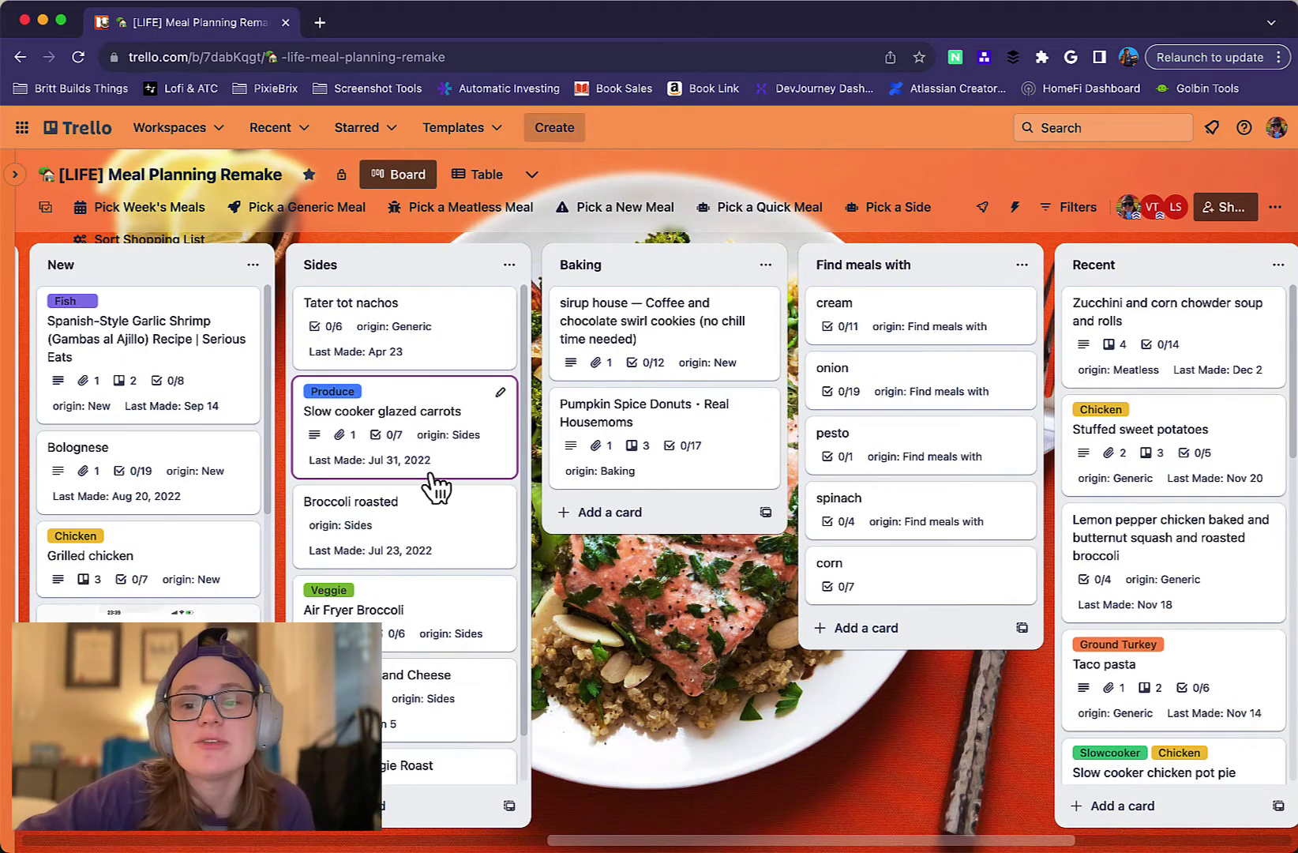
{"action": "scroll", "coordinate": [437, 485], "scroll_direction": "left", "scroll_amount": 4}
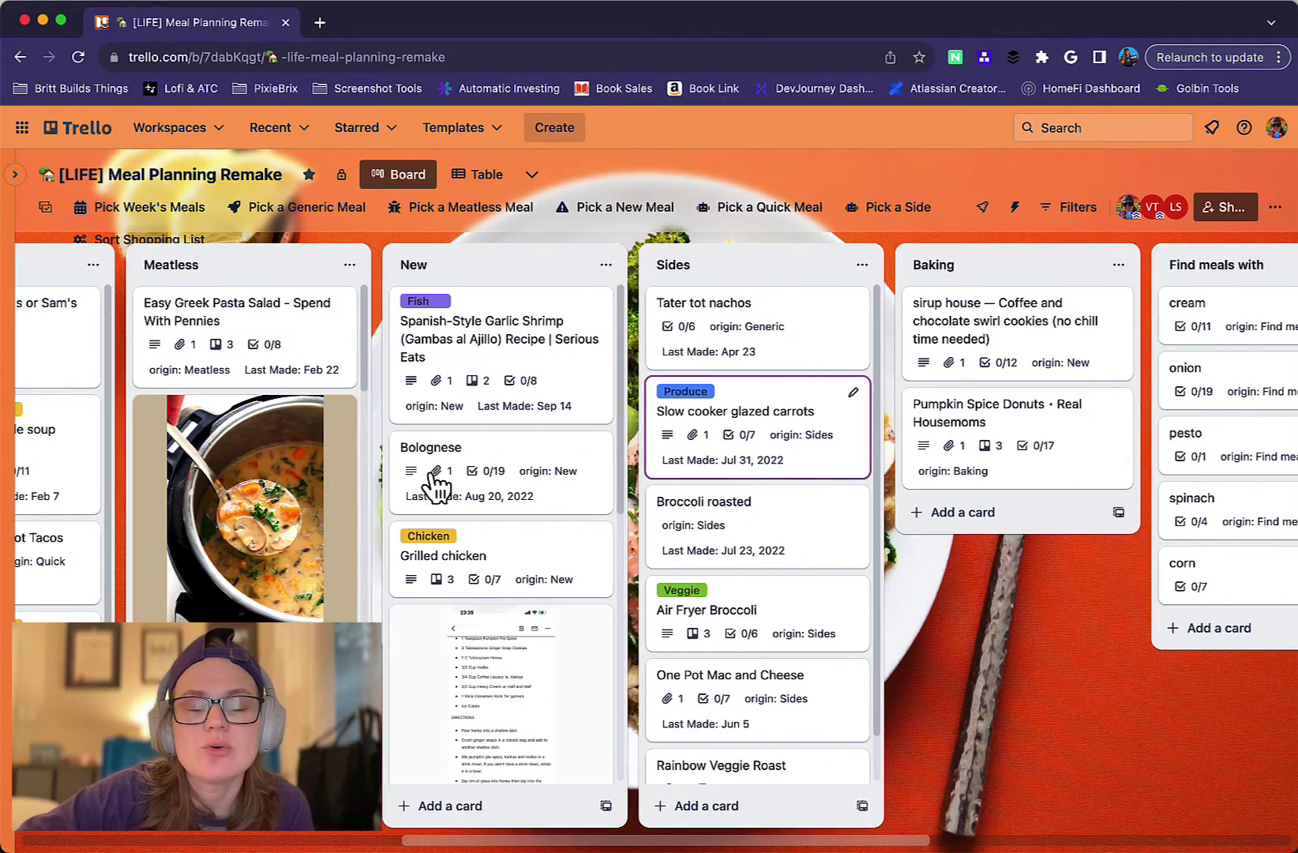
{"action": "scroll", "coordinate": [437, 486], "scroll_direction": "right", "scroll_amount": 6}
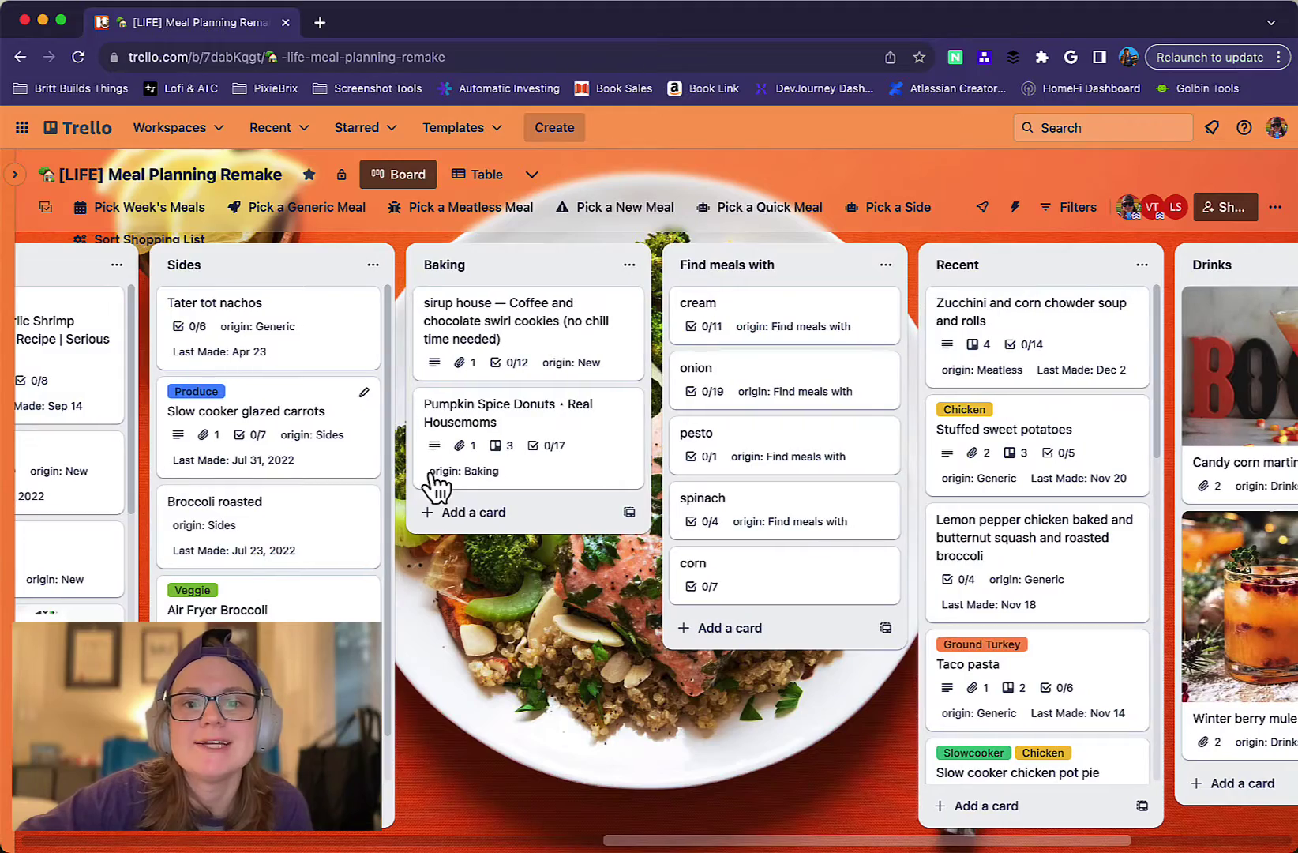
{"action": "scroll", "coordinate": [437, 485], "scroll_direction": "left", "scroll_amount": 12}
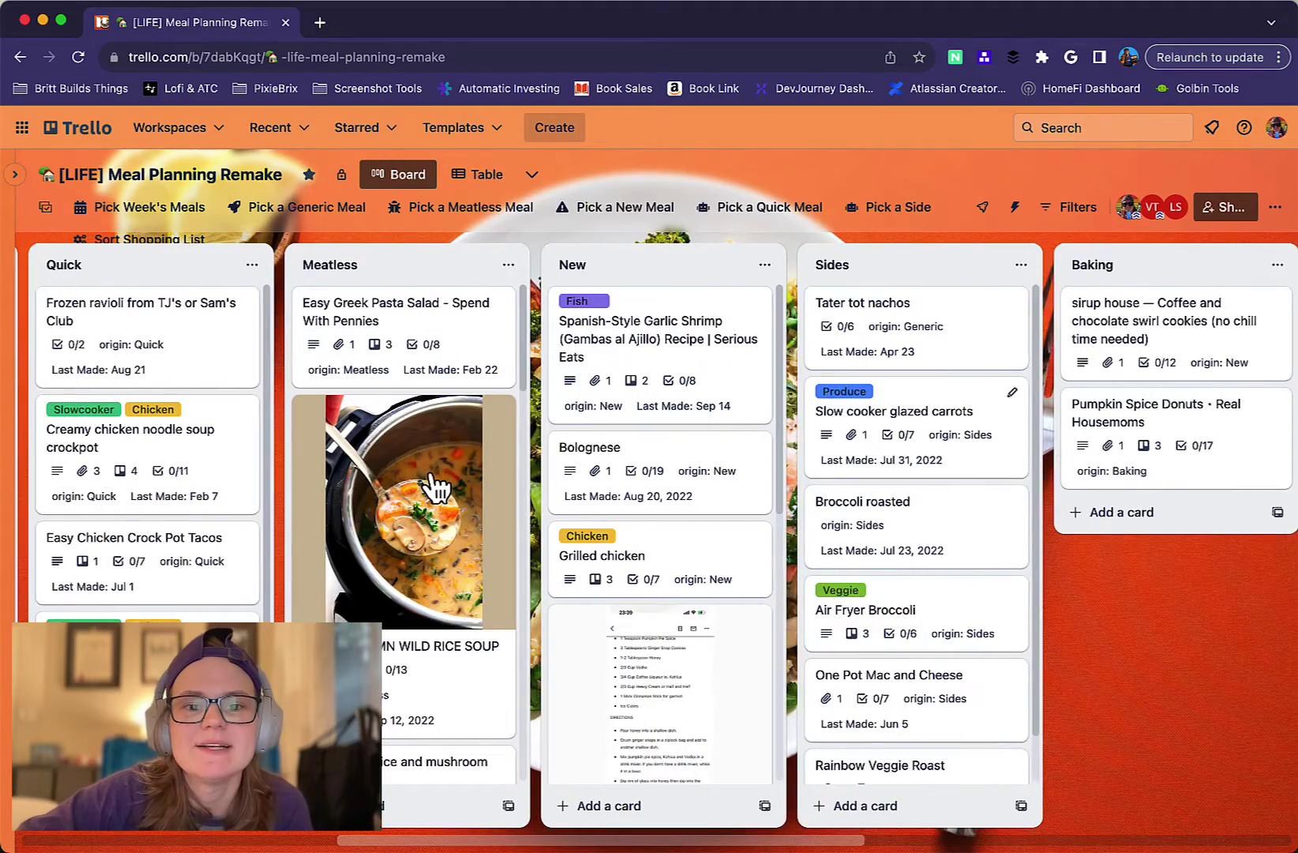
{"action": "scroll", "coordinate": [436, 485], "scroll_direction": "left", "scroll_amount": 5}
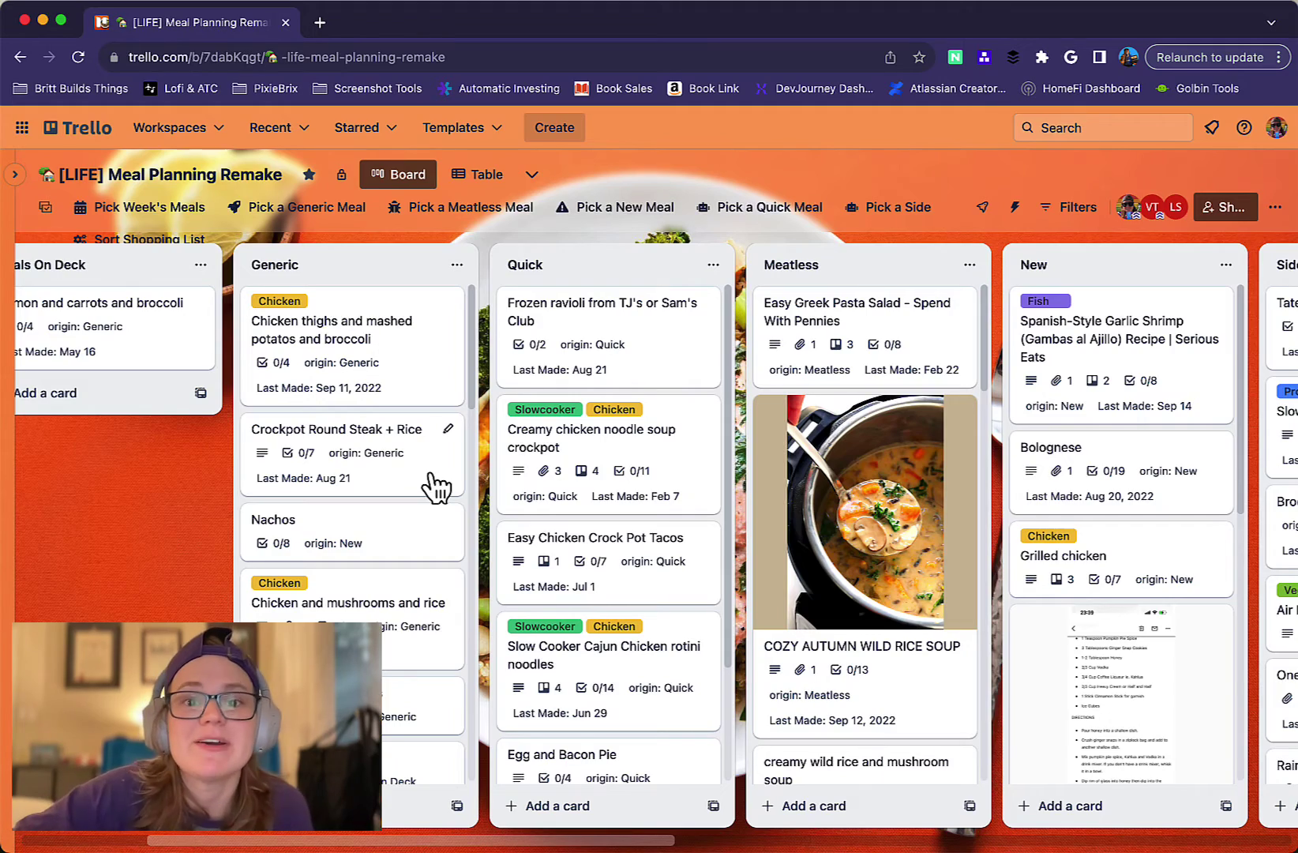
{"action": "scroll", "coordinate": [436, 485], "scroll_direction": "right", "scroll_amount": 6}
{"action": "scroll", "coordinate": [430, 473], "scroll_direction": "left", "scroll_amount": 4}
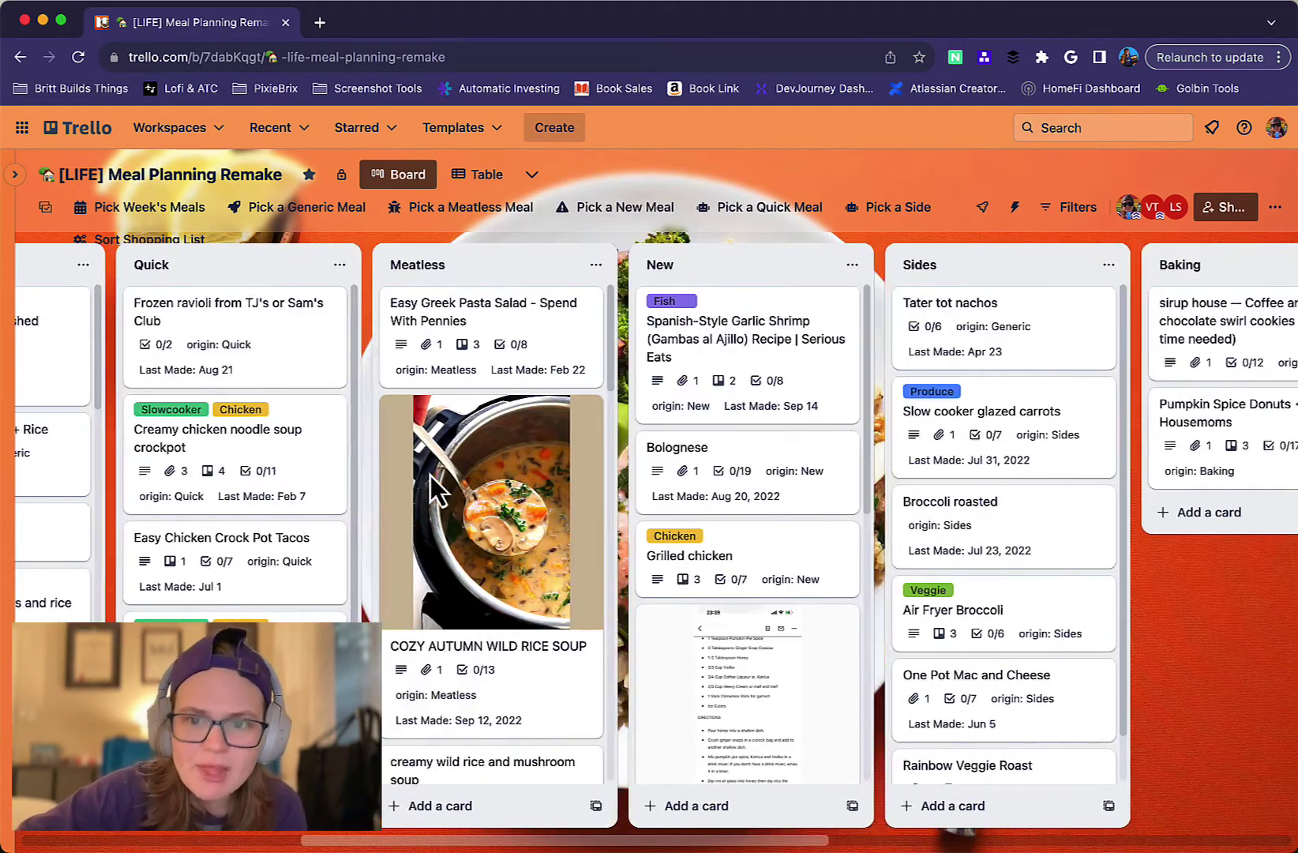
{"action": "scroll", "coordinate": [430, 474], "scroll_direction": "left", "scroll_amount": 7}
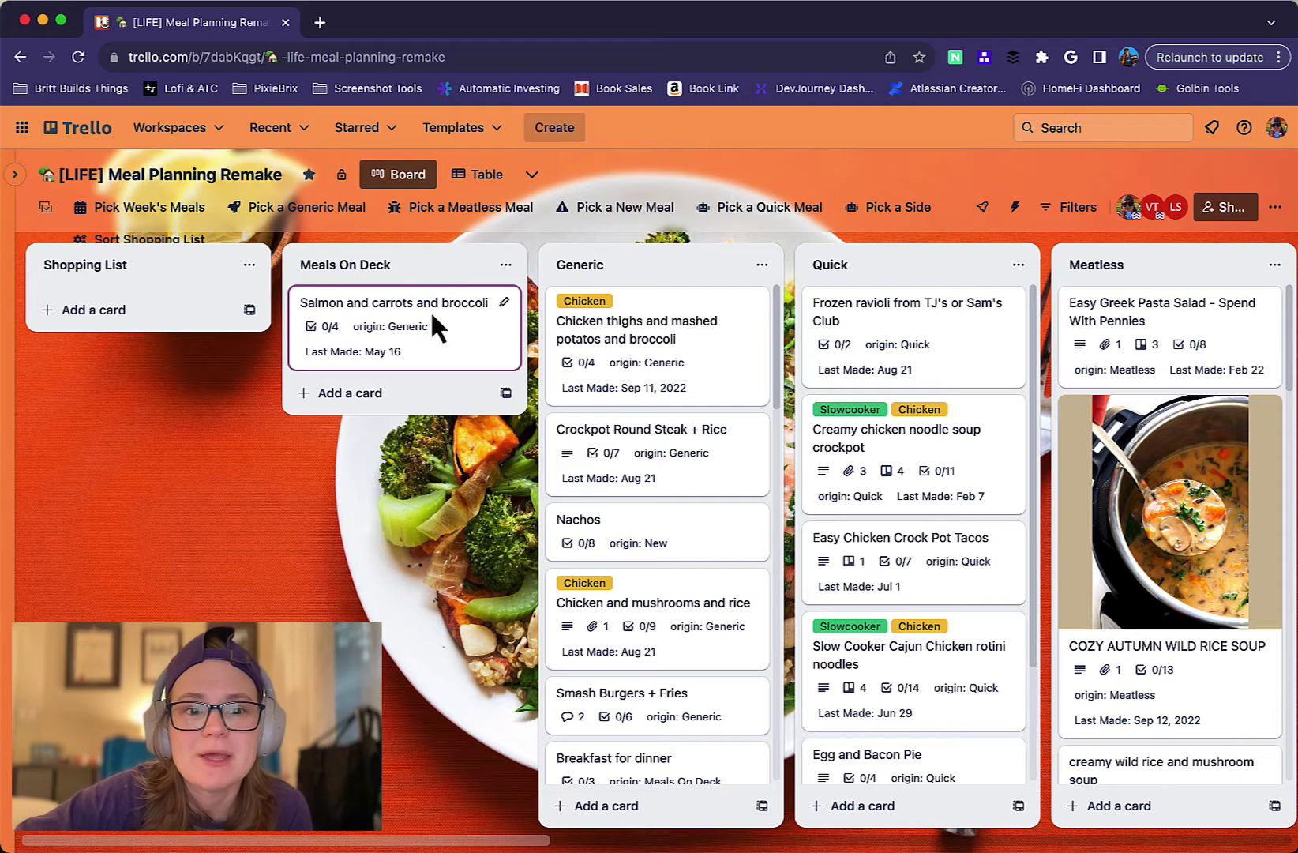
Use 'Pick a Meatless Meal' to add Spinach Mushroom Quinoa, then review its card buttons.
{"action": "left_click", "coordinate": [475, 213]}
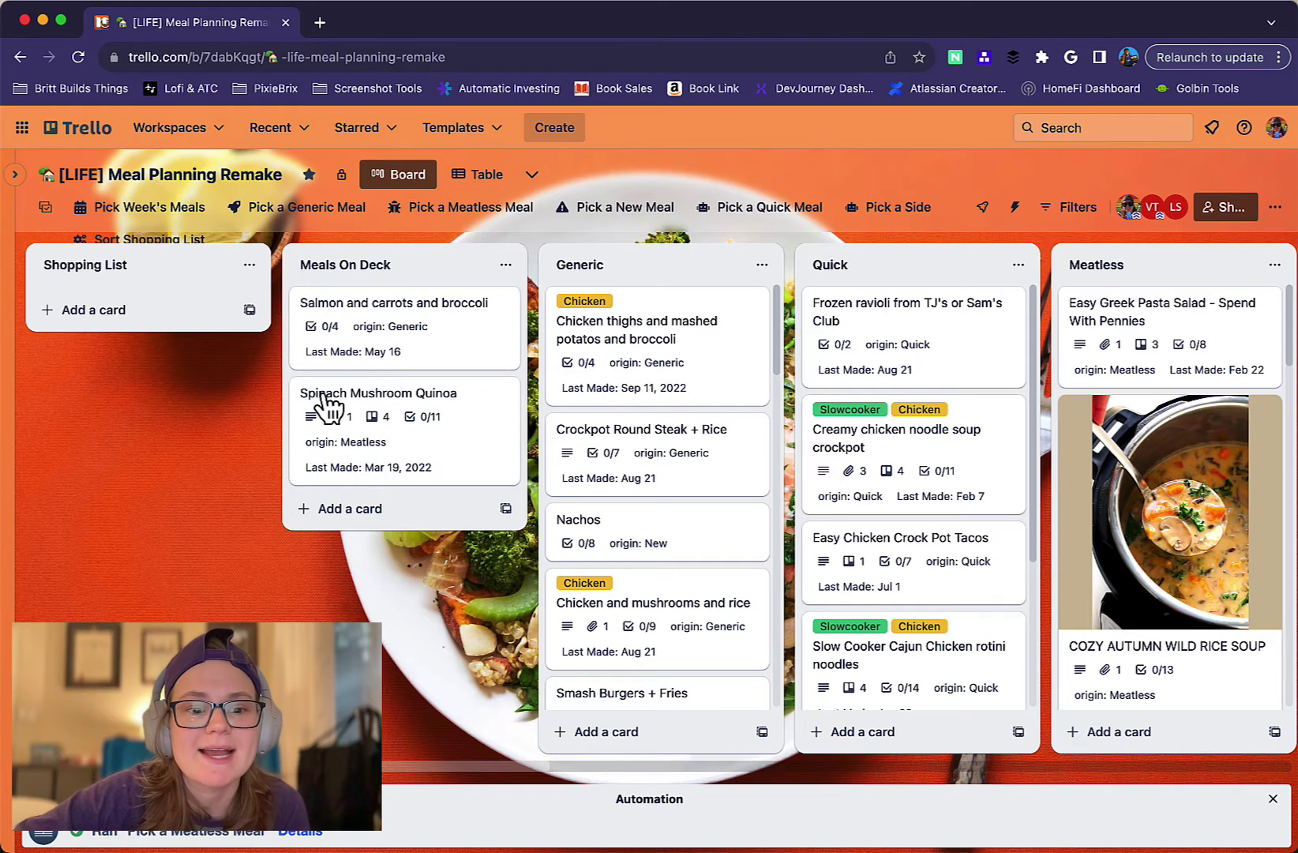
{"action": "left_click", "coordinate": [363, 395]}
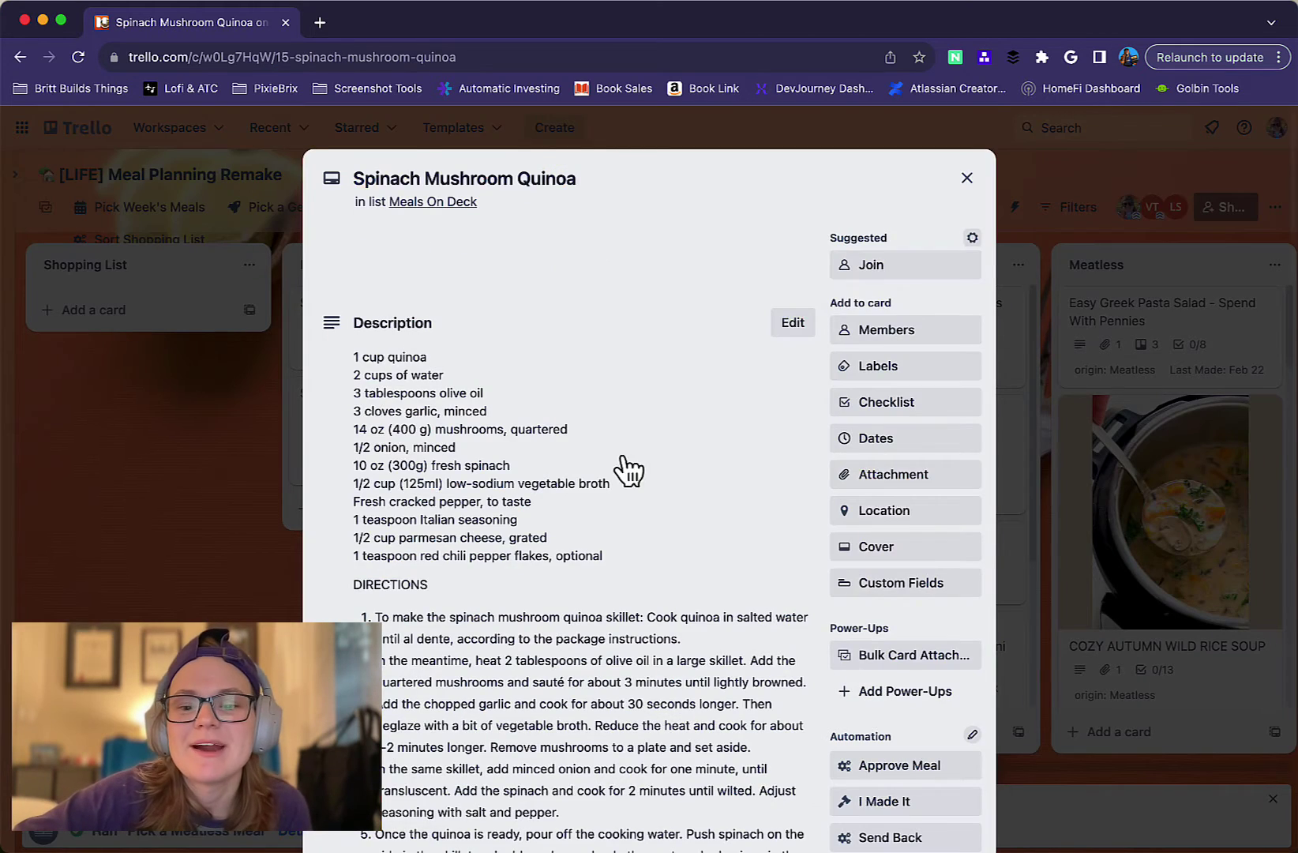
{"action": "scroll", "coordinate": [632, 472], "scroll_direction": "down", "scroll_amount": 3}
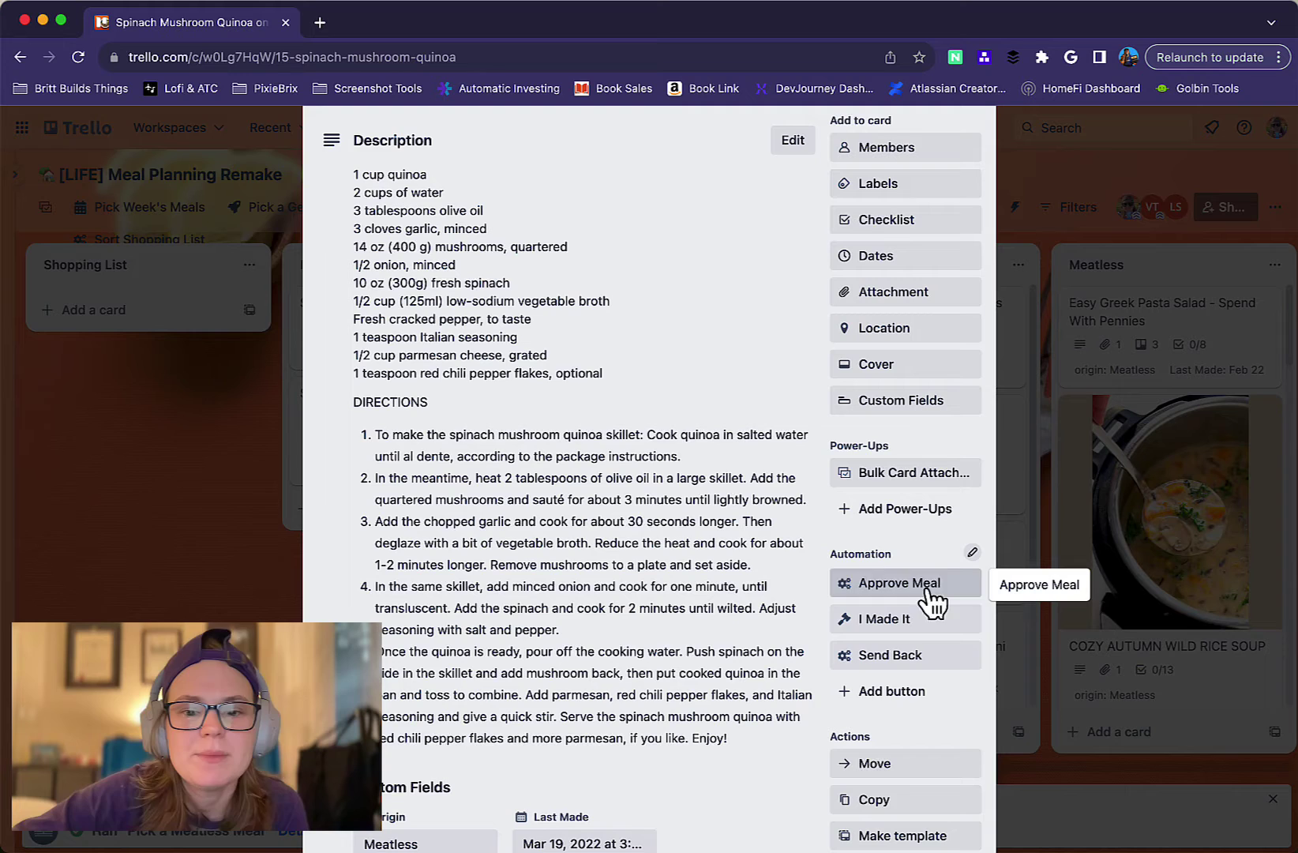
{"action": "left_click", "coordinate": [124, 602]}
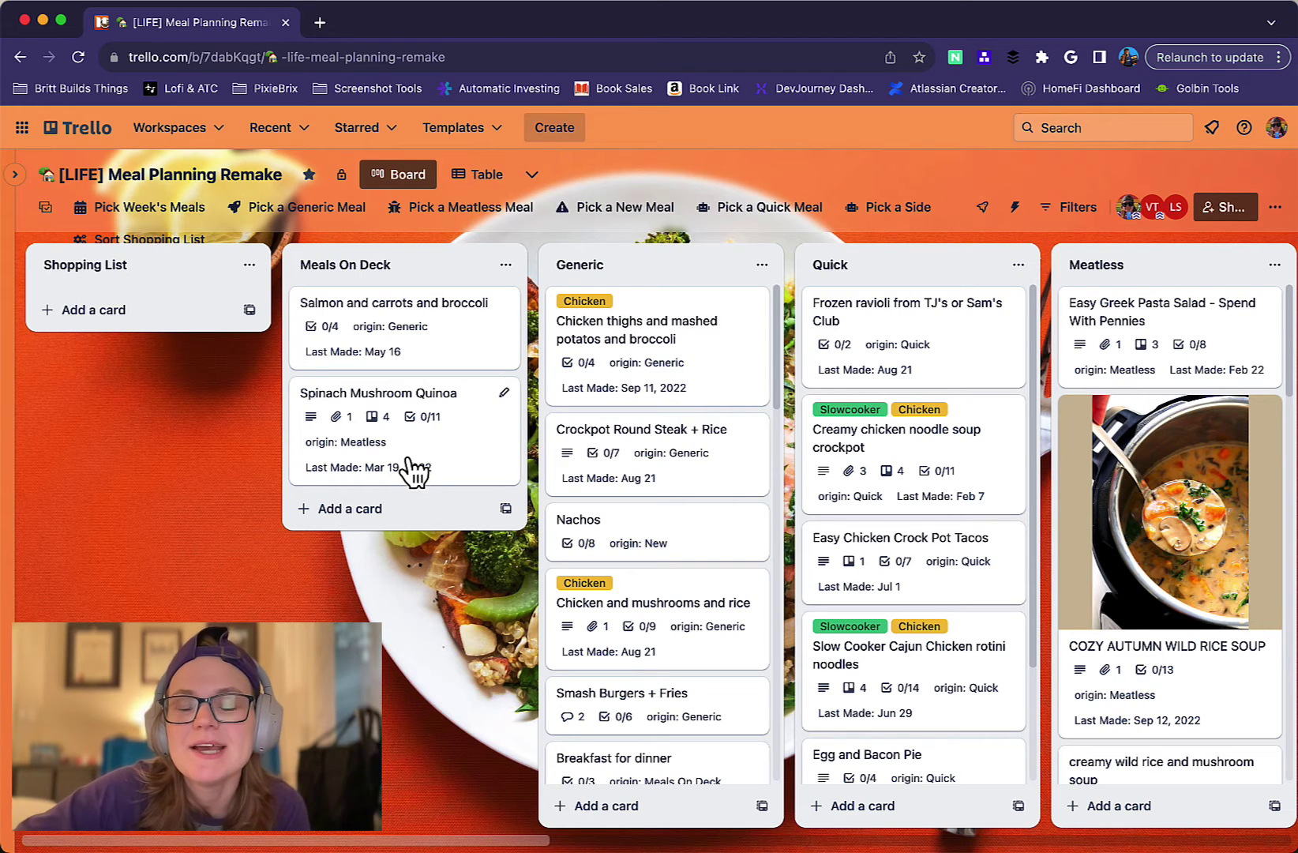
Open the board's automation Rules and filter them to Enabled only.
{"action": "left_click", "coordinate": [1016, 210]}
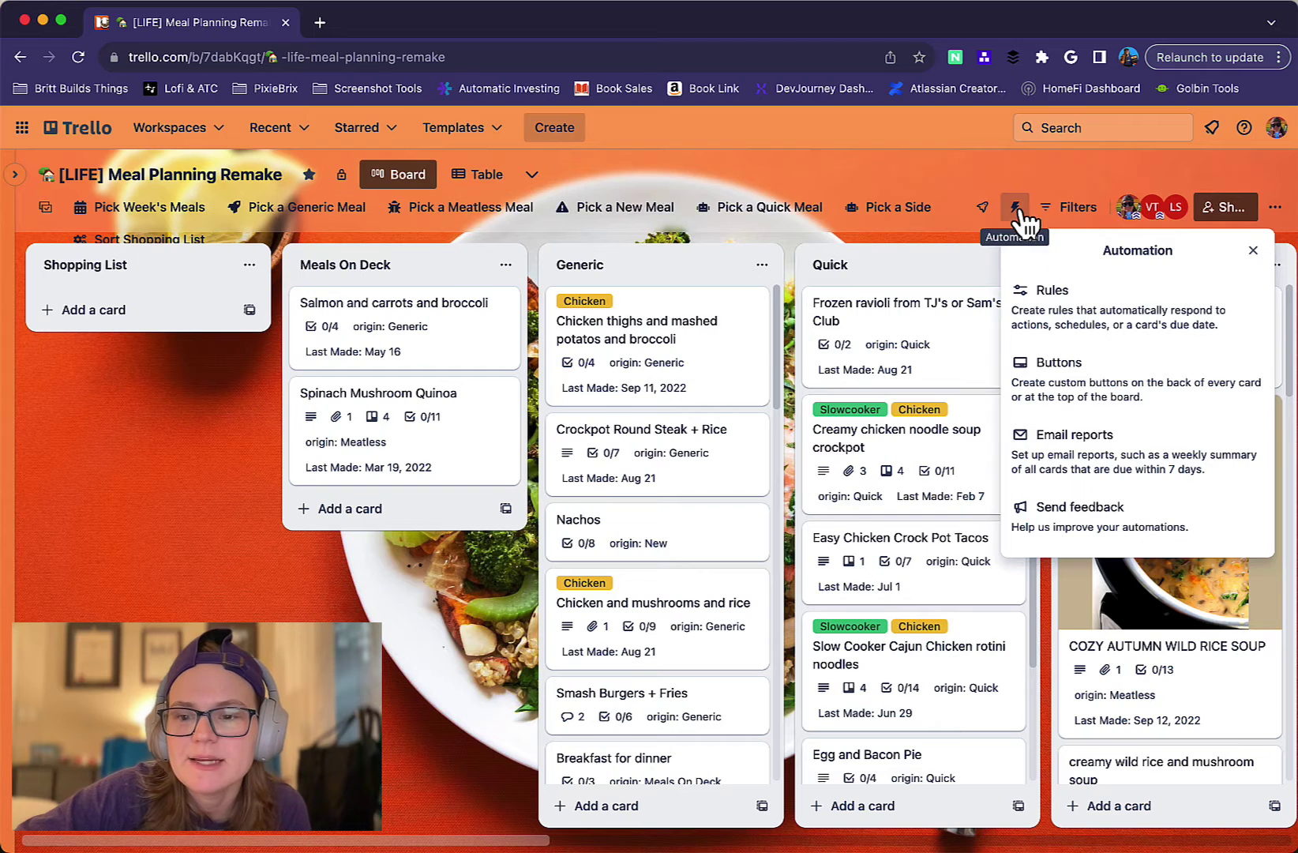
{"action": "left_click", "coordinate": [1065, 292]}
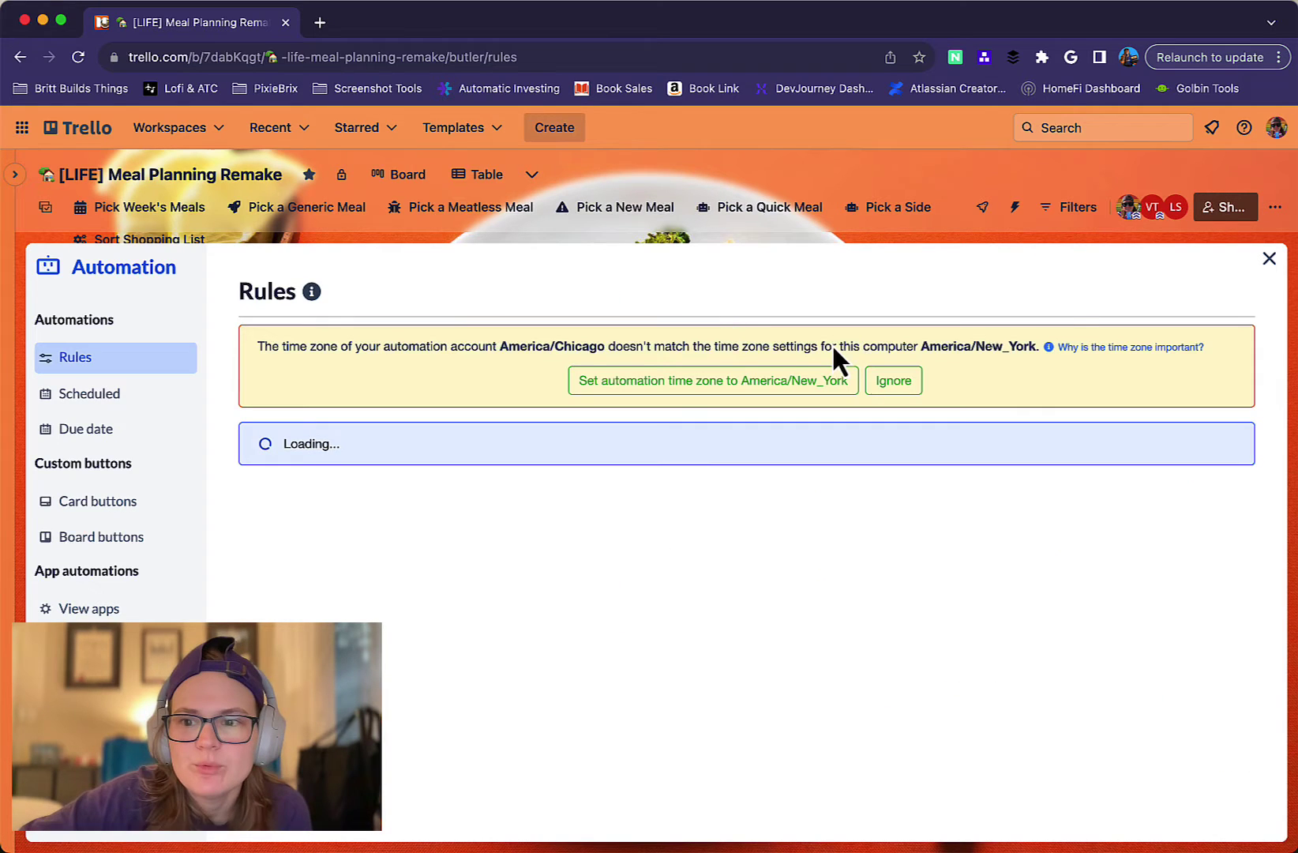
{"action": "left_click", "coordinate": [1099, 291]}
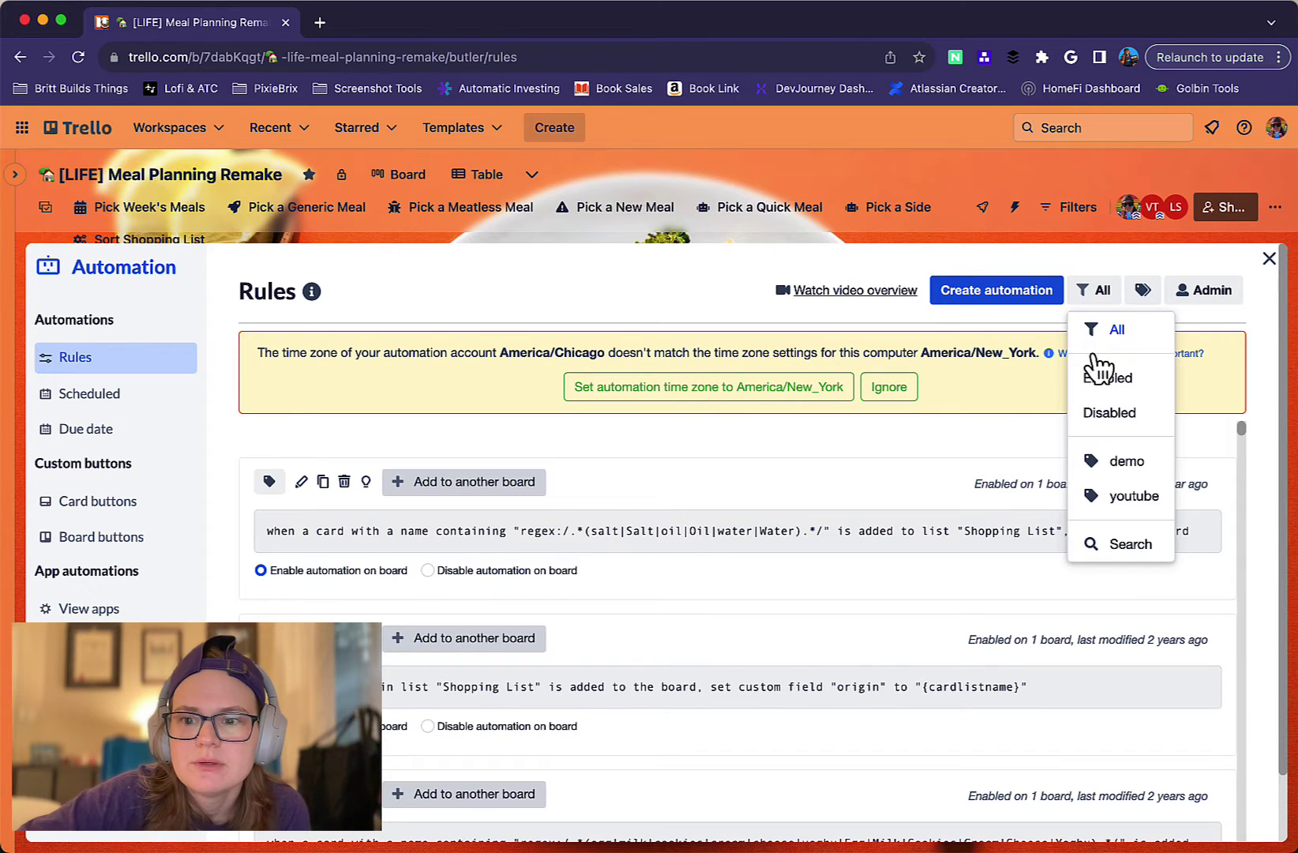
{"action": "left_click", "coordinate": [1105, 379]}
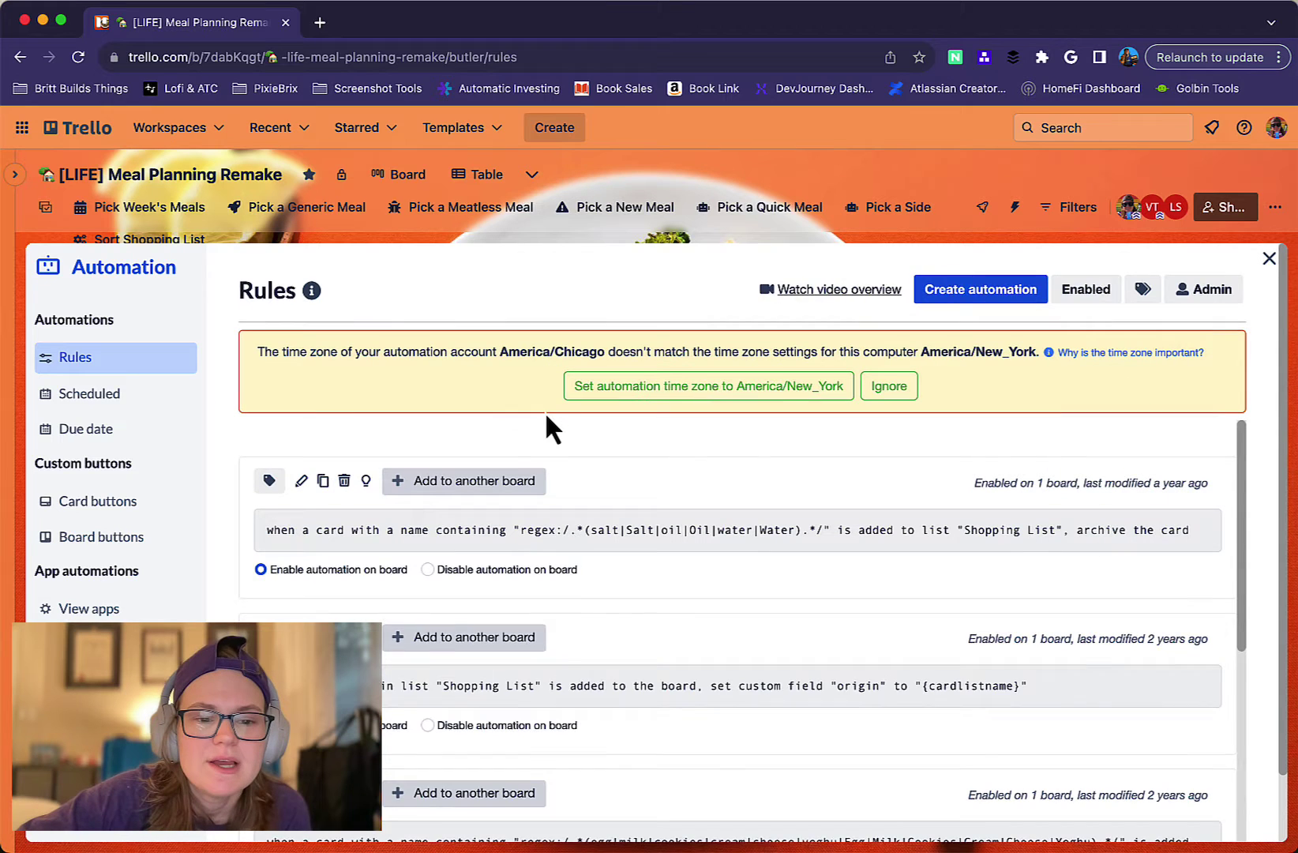
Find the origin rule and highlight its {cardlistname} variable.
{"action": "scroll", "coordinate": [544, 412], "scroll_direction": "down", "scroll_amount": 2}
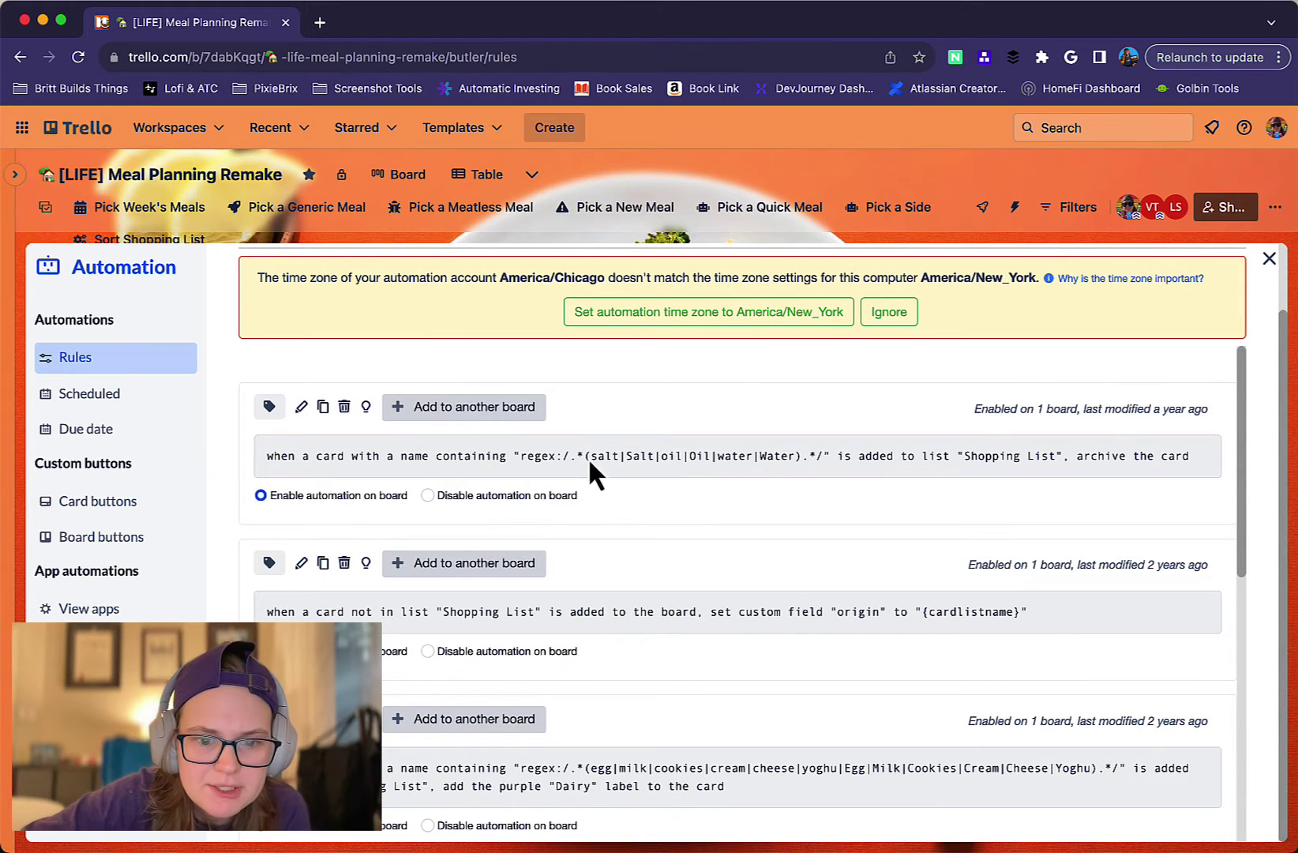
{"action": "scroll", "coordinate": [645, 597], "scroll_direction": "down", "scroll_amount": 4}
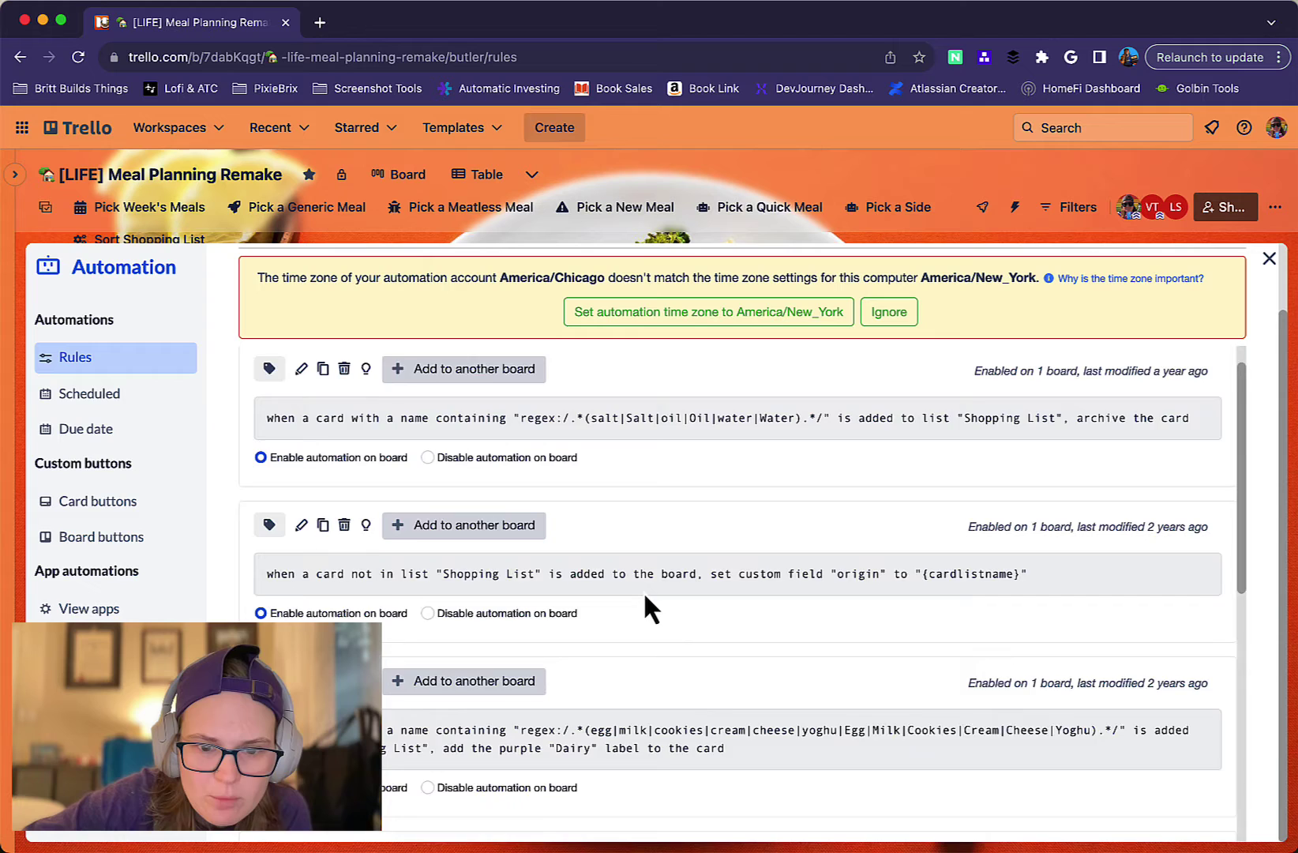
{"action": "scroll", "coordinate": [645, 598], "scroll_direction": "down", "scroll_amount": 2}
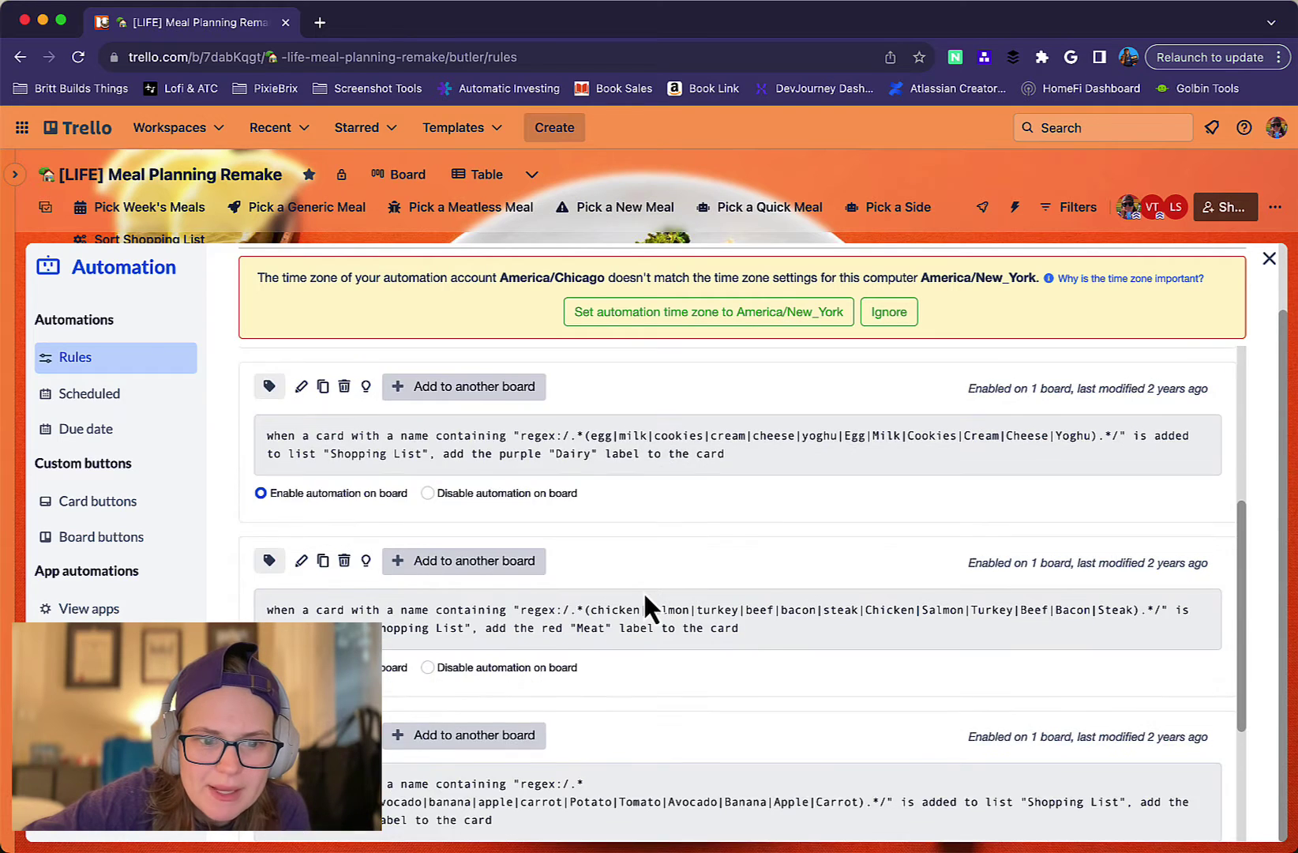
{"action": "scroll", "coordinate": [645, 599], "scroll_direction": "up", "scroll_amount": 2}
{"action": "scroll", "coordinate": [645, 599], "scroll_direction": "up", "scroll_amount": 2}
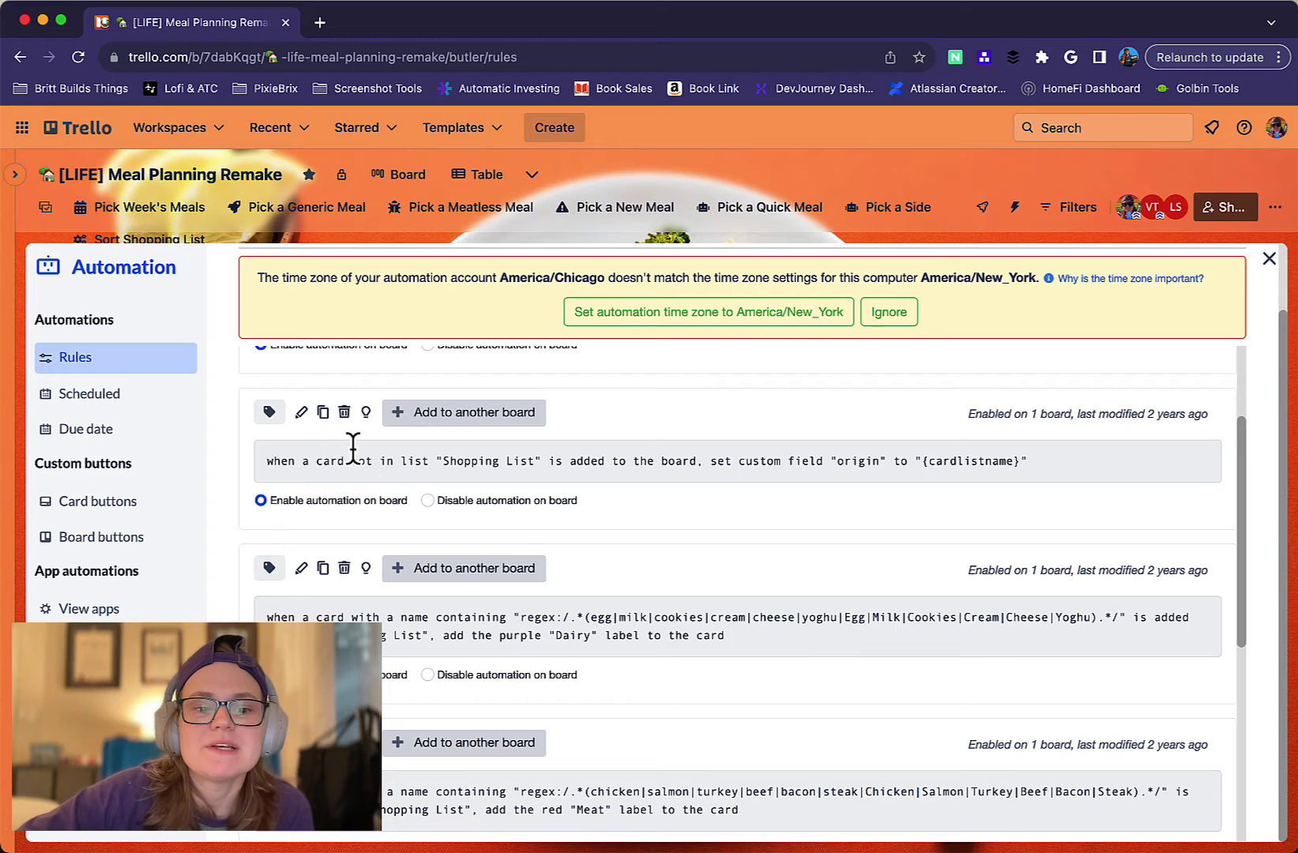
{"action": "triple_click", "coordinate": [303, 461]}
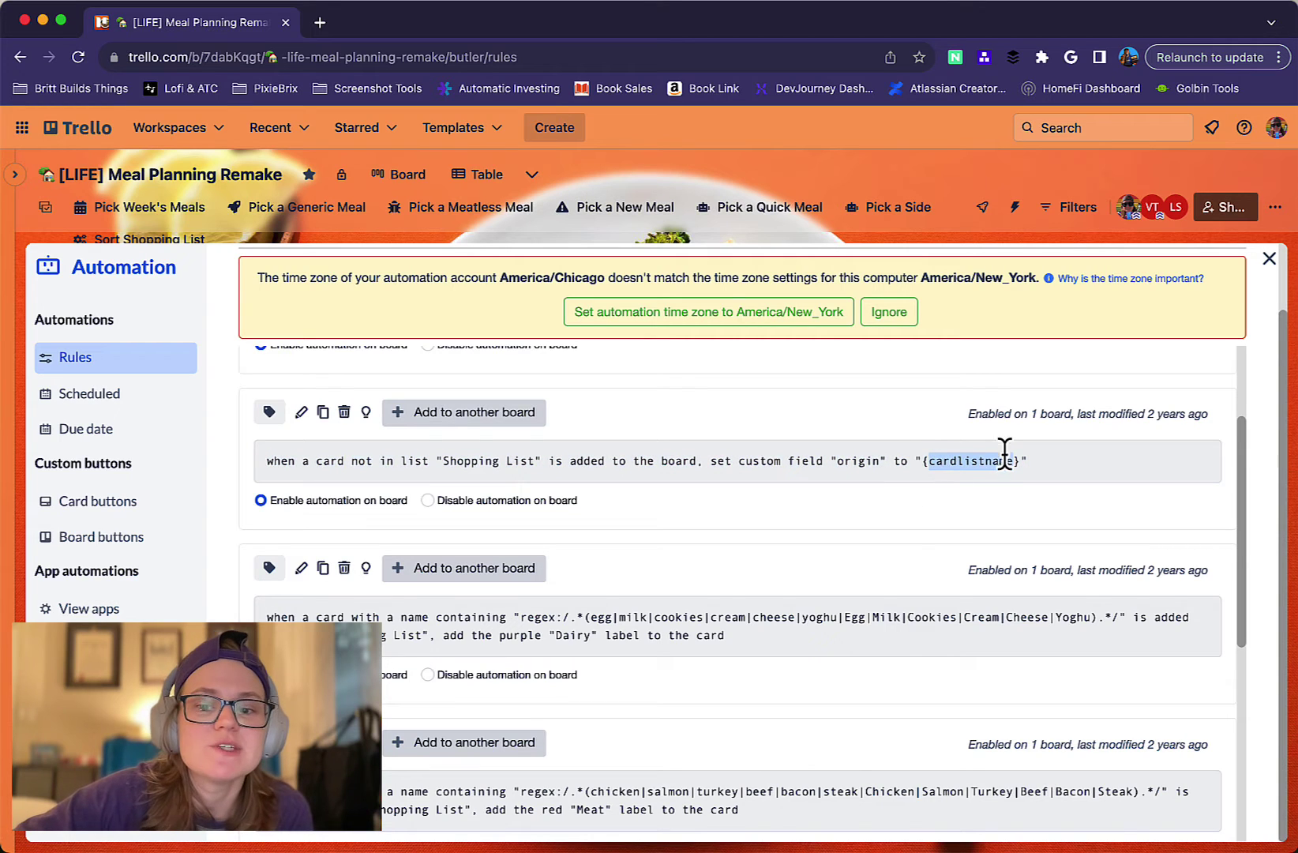
{"action": "left_click_drag", "start_coordinate": [1014, 461], "coordinate": [921, 459]}
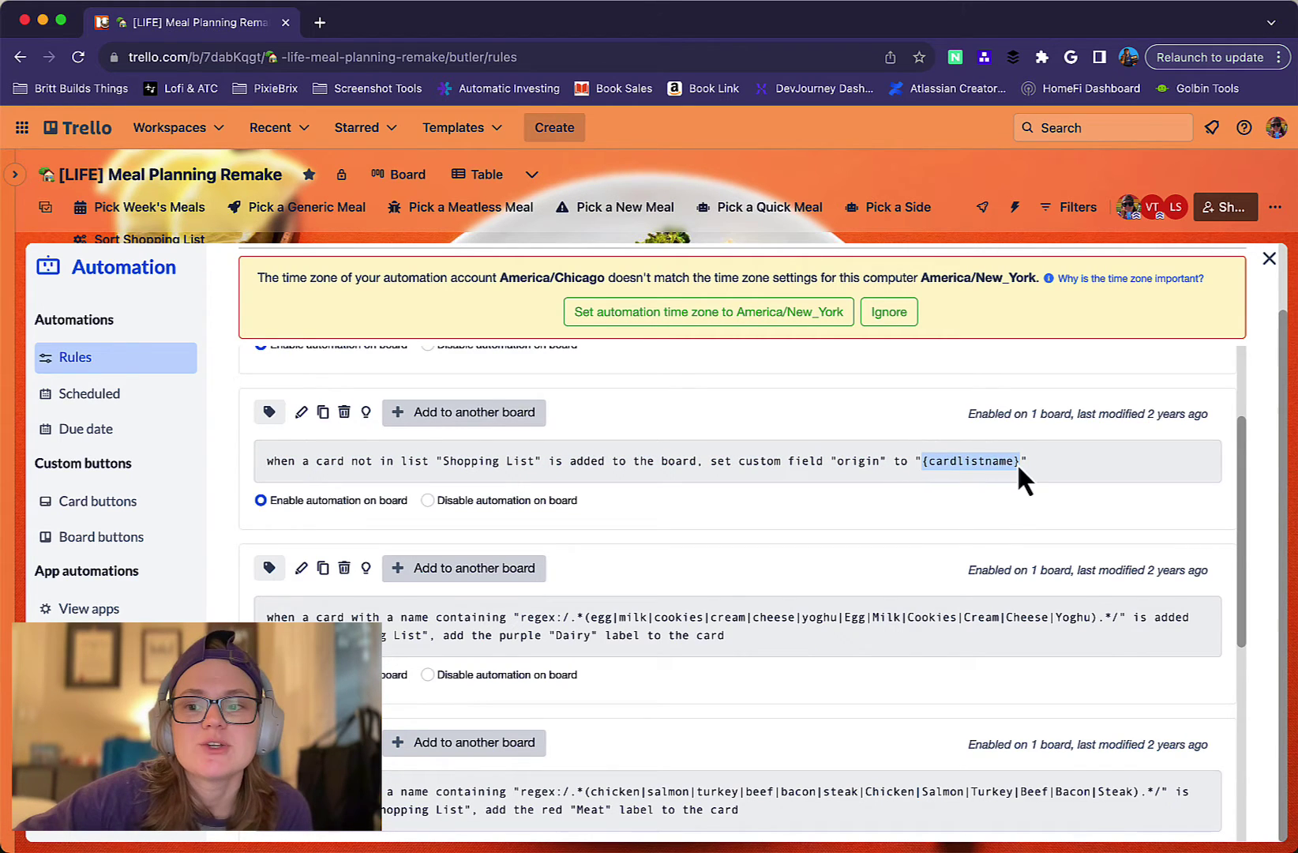
Add a card named 'Test receipe' to the bottom of the Quick list.
{"action": "left_click", "coordinate": [1266, 263]}
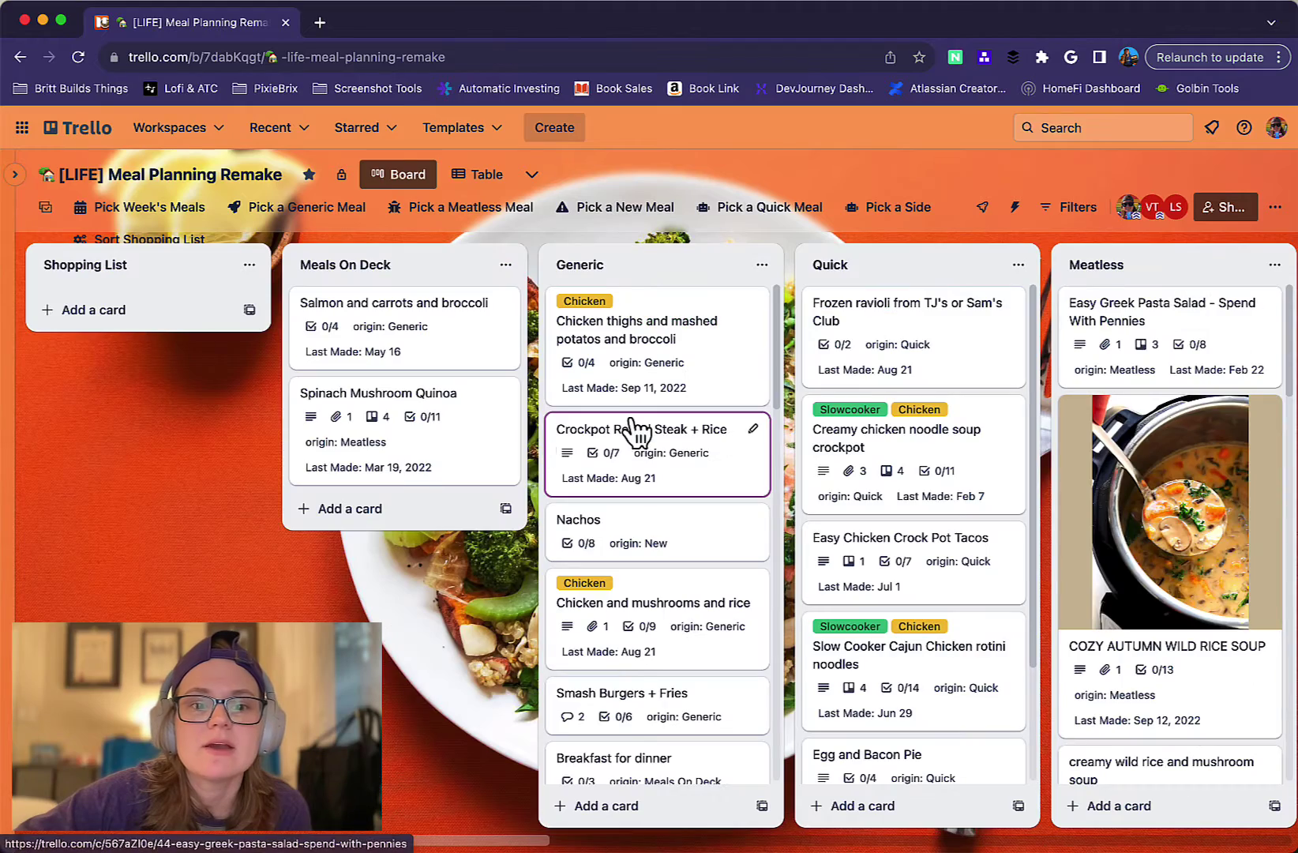
{"action": "scroll", "coordinate": [632, 487], "scroll_direction": "right", "scroll_amount": 10}
{"action": "scroll", "coordinate": [501, 516], "scroll_direction": "left", "scroll_amount": 5}
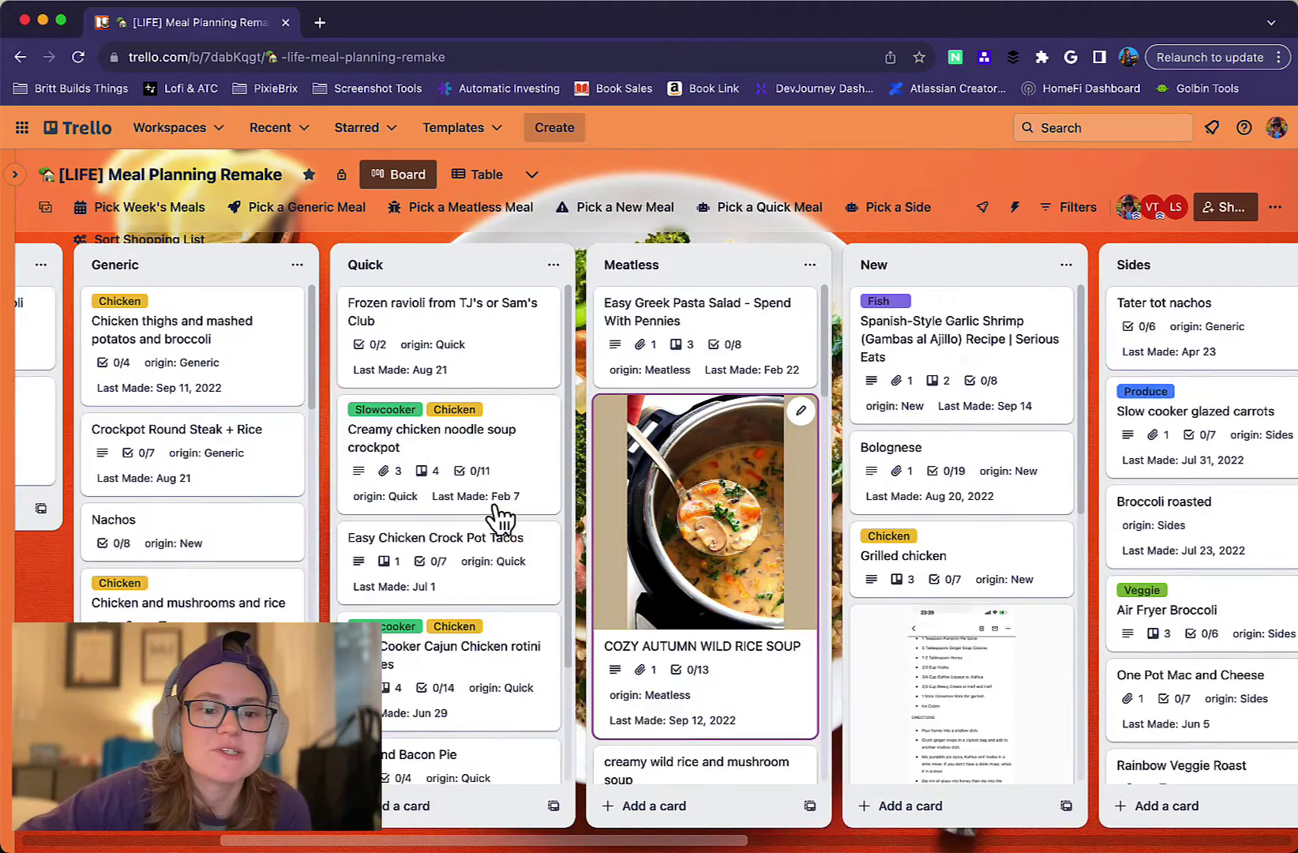
{"action": "scroll", "coordinate": [505, 498], "scroll_direction": "down", "scroll_amount": 2}
{"action": "left_click", "coordinate": [493, 806]}
{"action": "type", "text": "Test"}
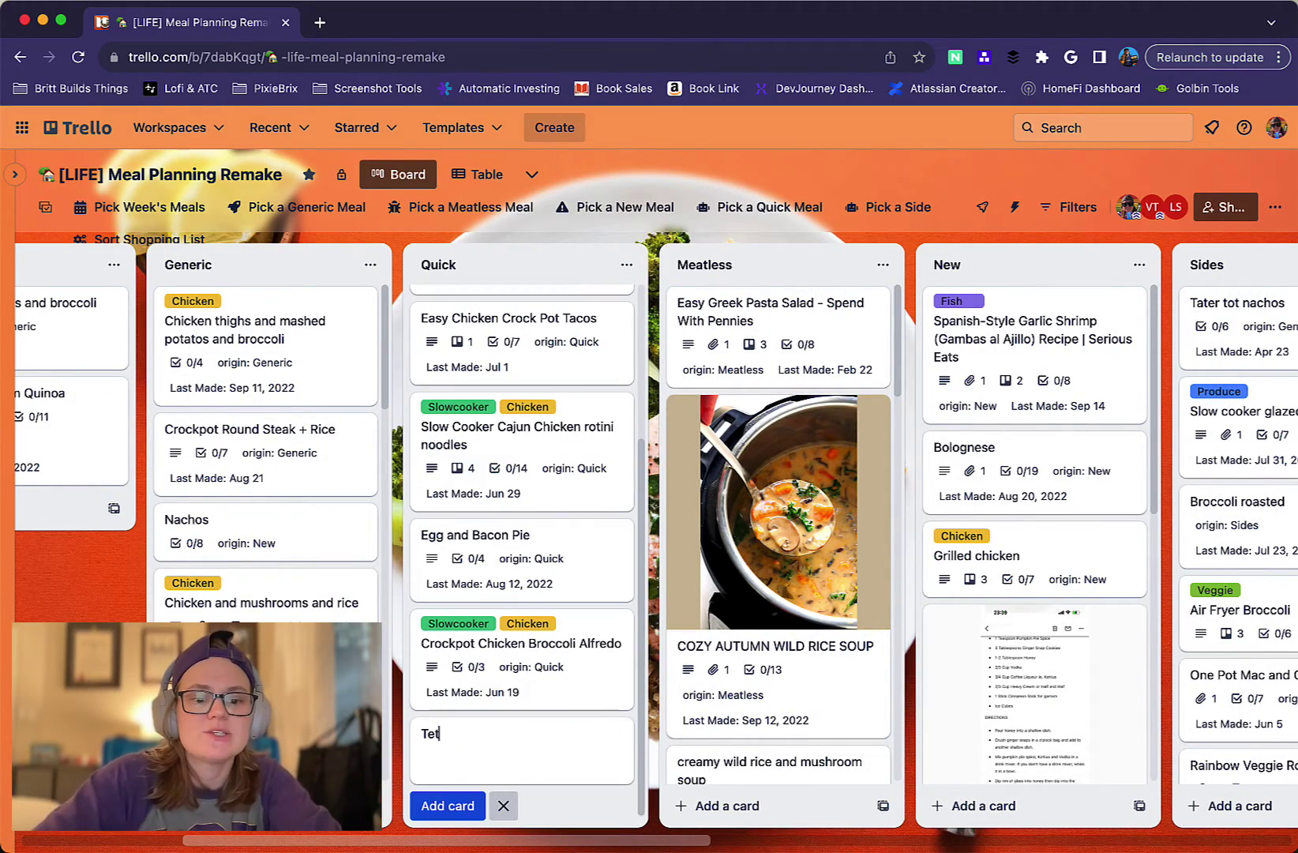
{"action": "type", "text": " receipe"}
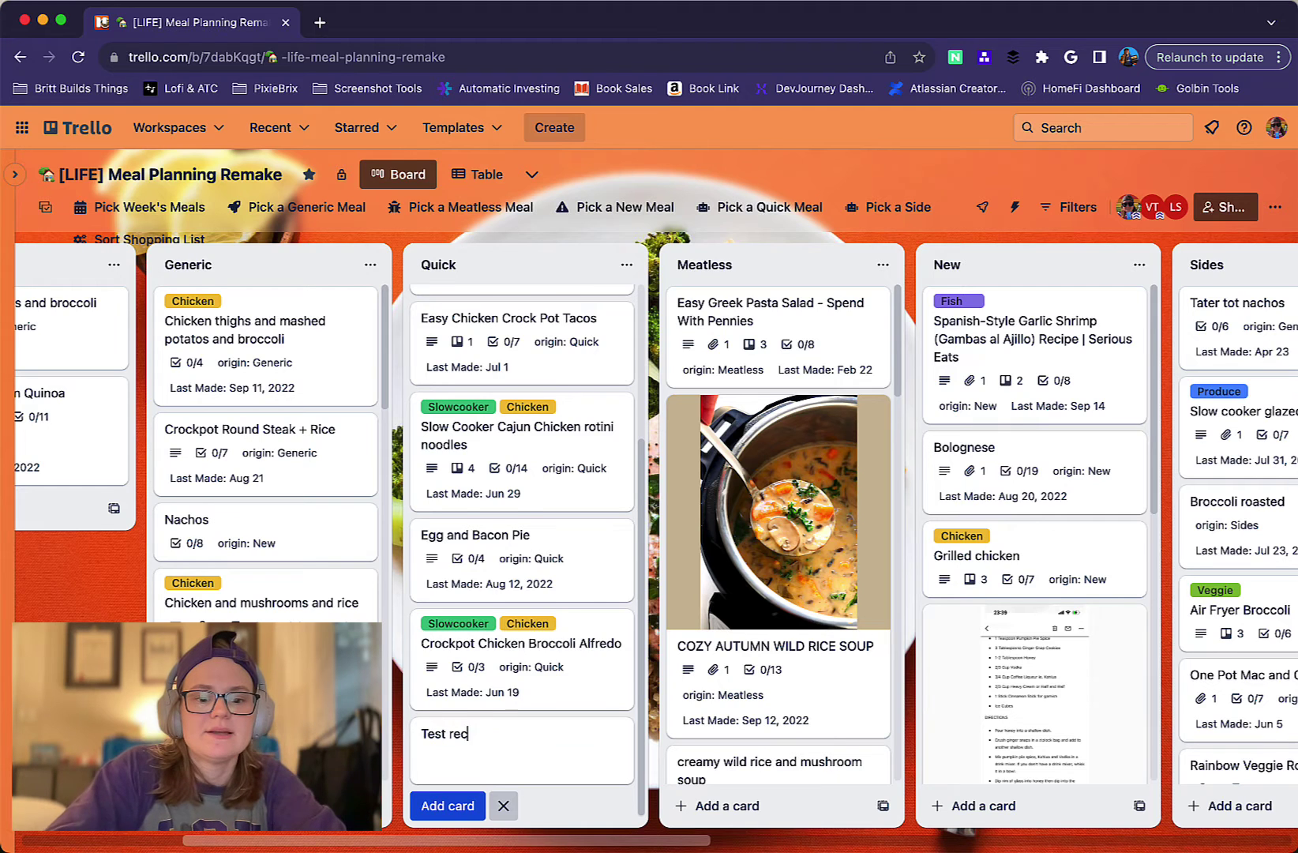
{"action": "key", "text": "Return"}
Check that the Test receipe card's Origin field was auto-filled as Quick.
{"action": "left_click", "coordinate": [492, 693]}
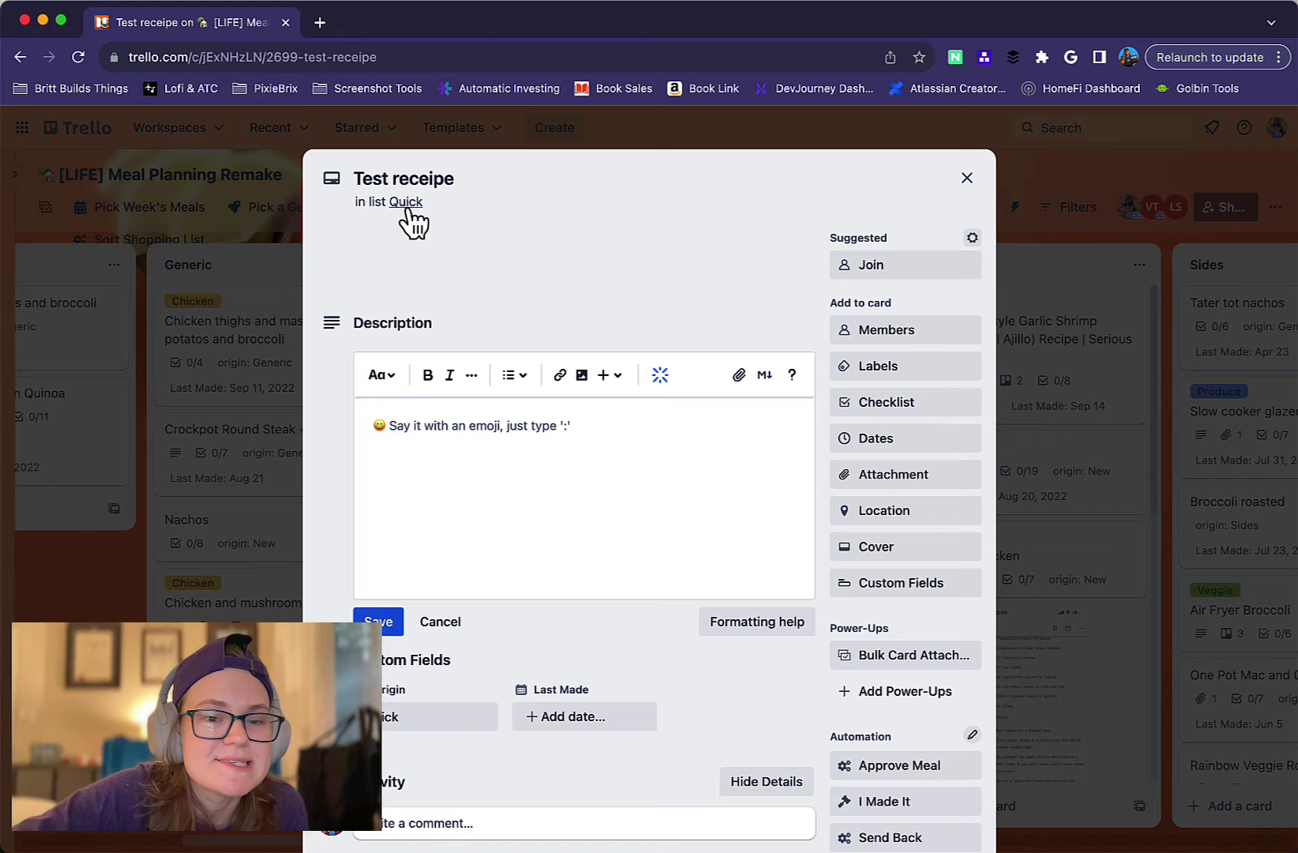
{"action": "left_click", "coordinate": [229, 543]}
{"action": "left_click", "coordinate": [242, 602]}
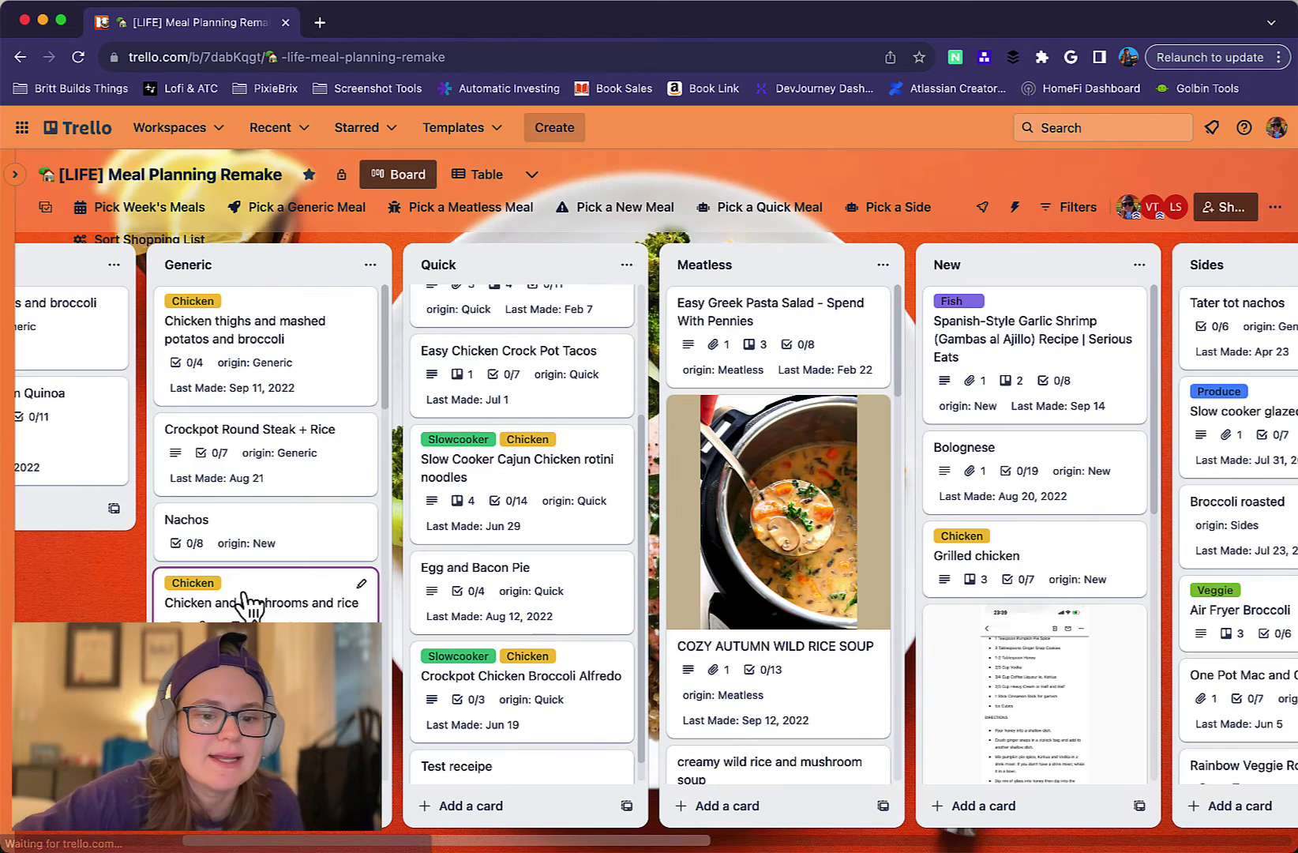
{"action": "scroll", "coordinate": [266, 450], "scroll_direction": "down", "scroll_amount": 6}
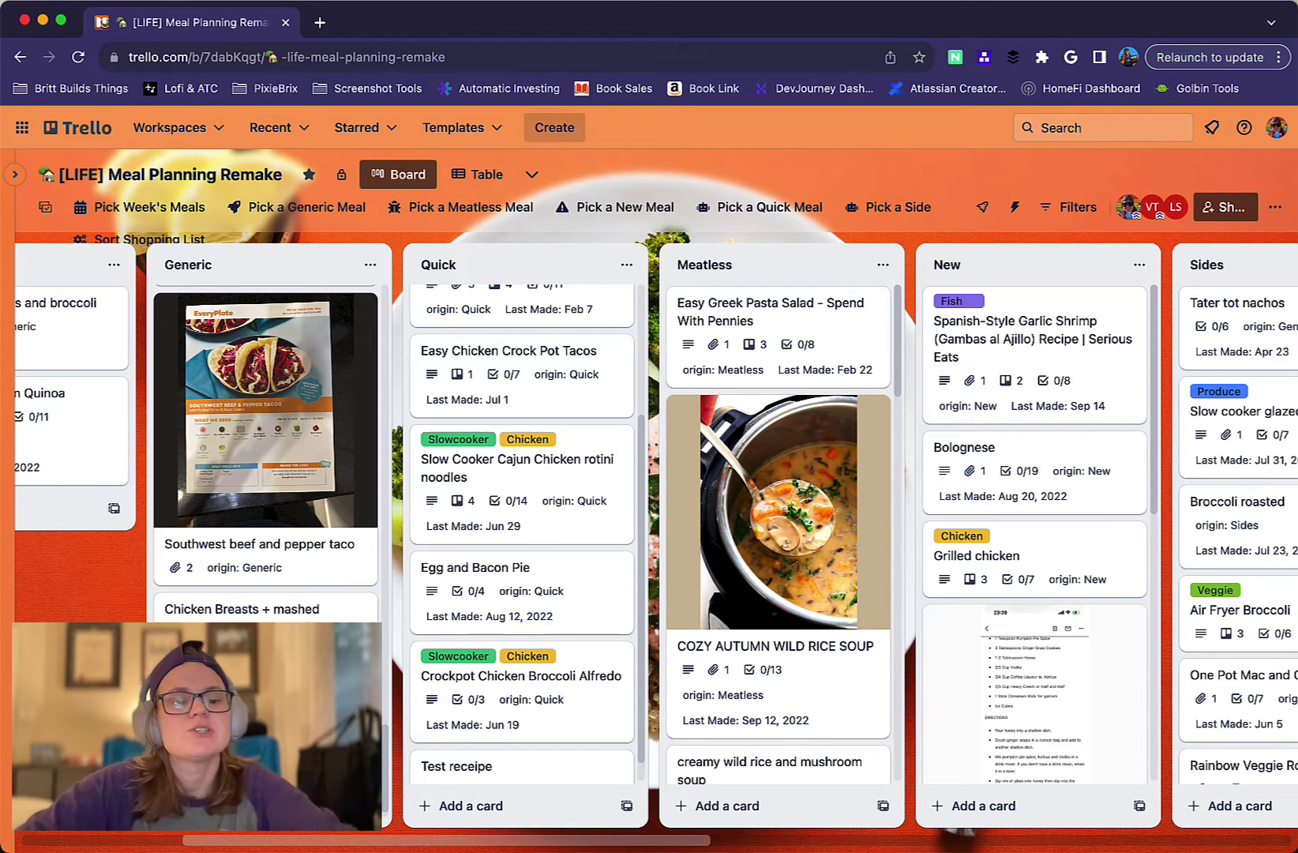
{"action": "scroll", "coordinate": [265, 450], "scroll_direction": "up", "scroll_amount": 1}
{"action": "scroll", "coordinate": [265, 473], "scroll_direction": "up", "scroll_amount": 1}
{"action": "scroll", "coordinate": [463, 777], "scroll_direction": "up", "scroll_amount": 1}
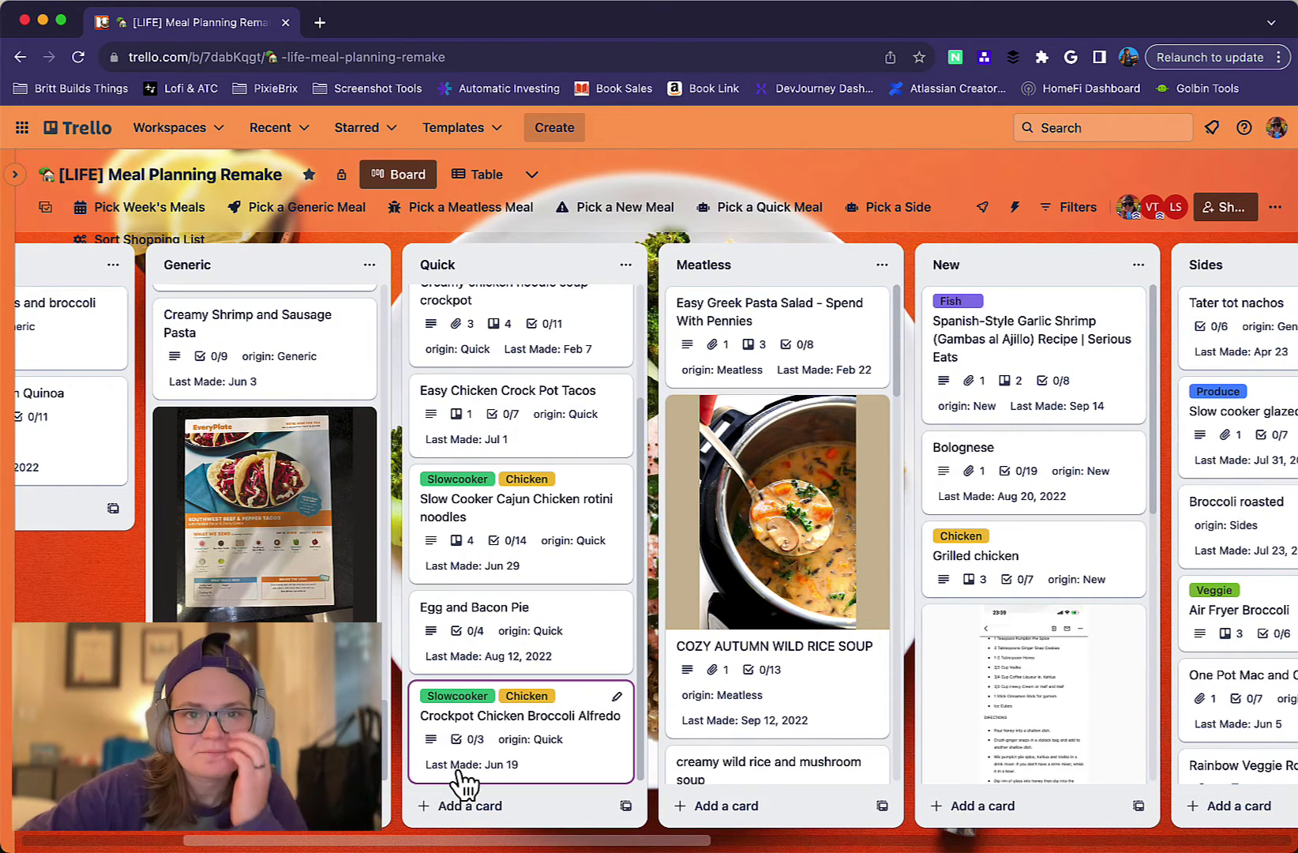
Open the automation Rules filtered to Enabled and scroll through them.
{"action": "left_click", "coordinate": [1015, 207]}
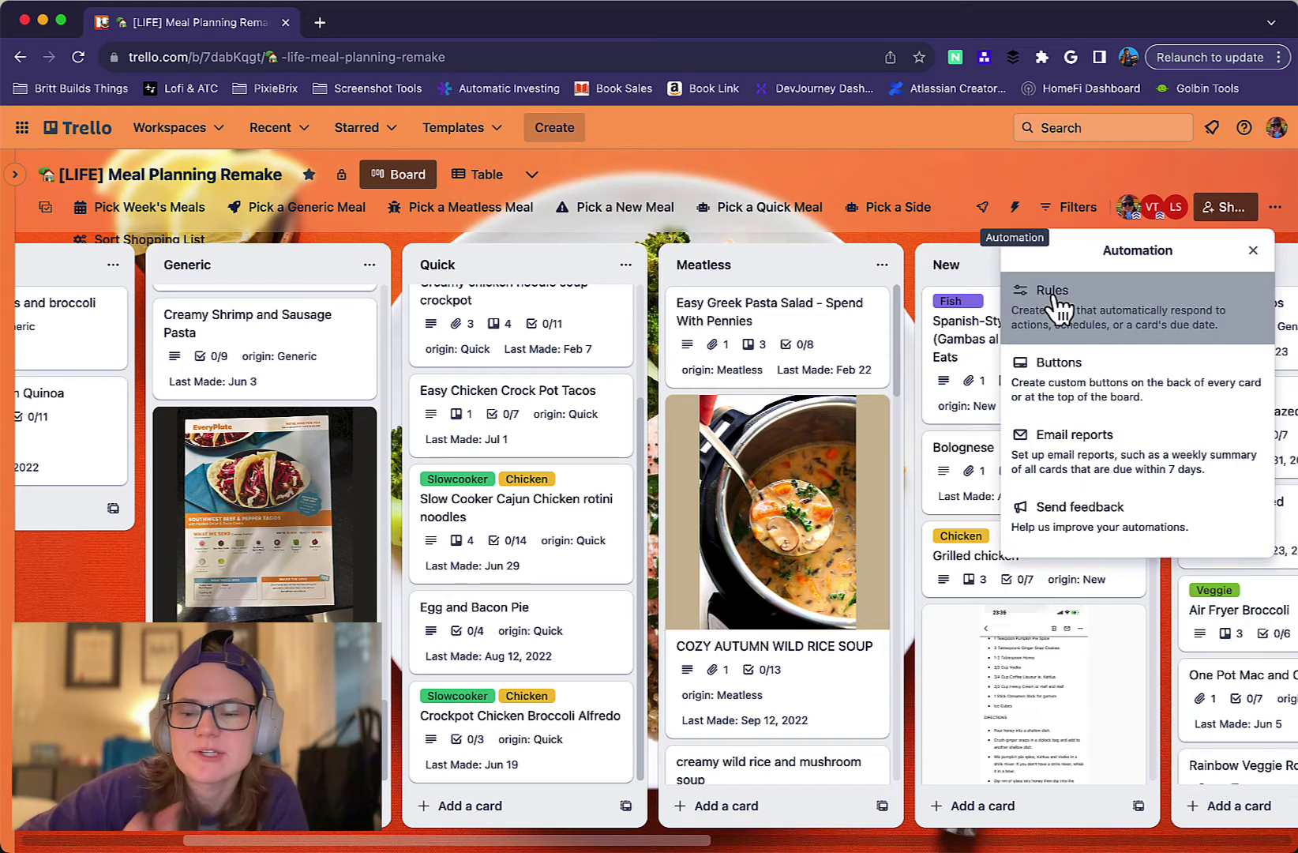
{"action": "left_click", "coordinate": [1020, 289]}
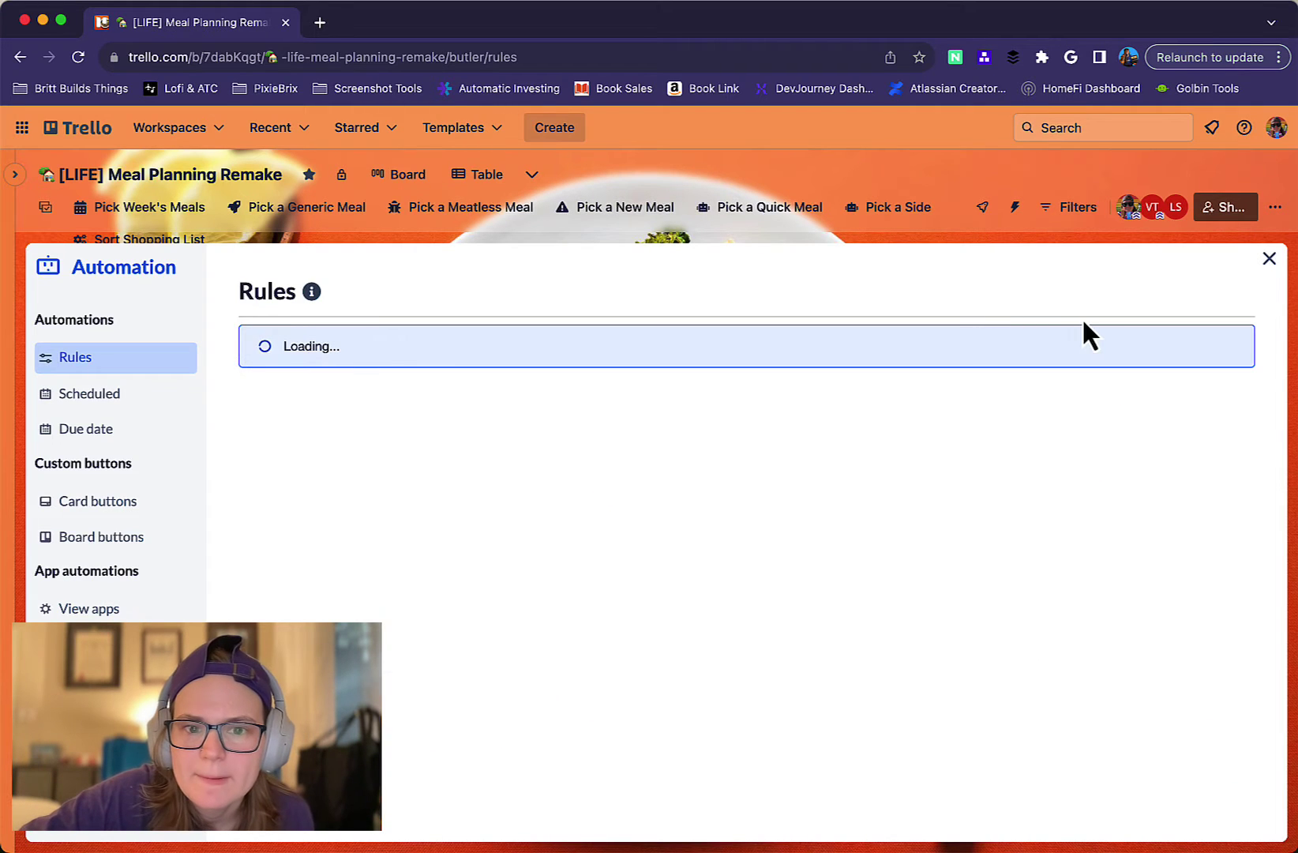
{"action": "left_click", "coordinate": [1103, 300]}
{"action": "left_click", "coordinate": [1095, 379]}
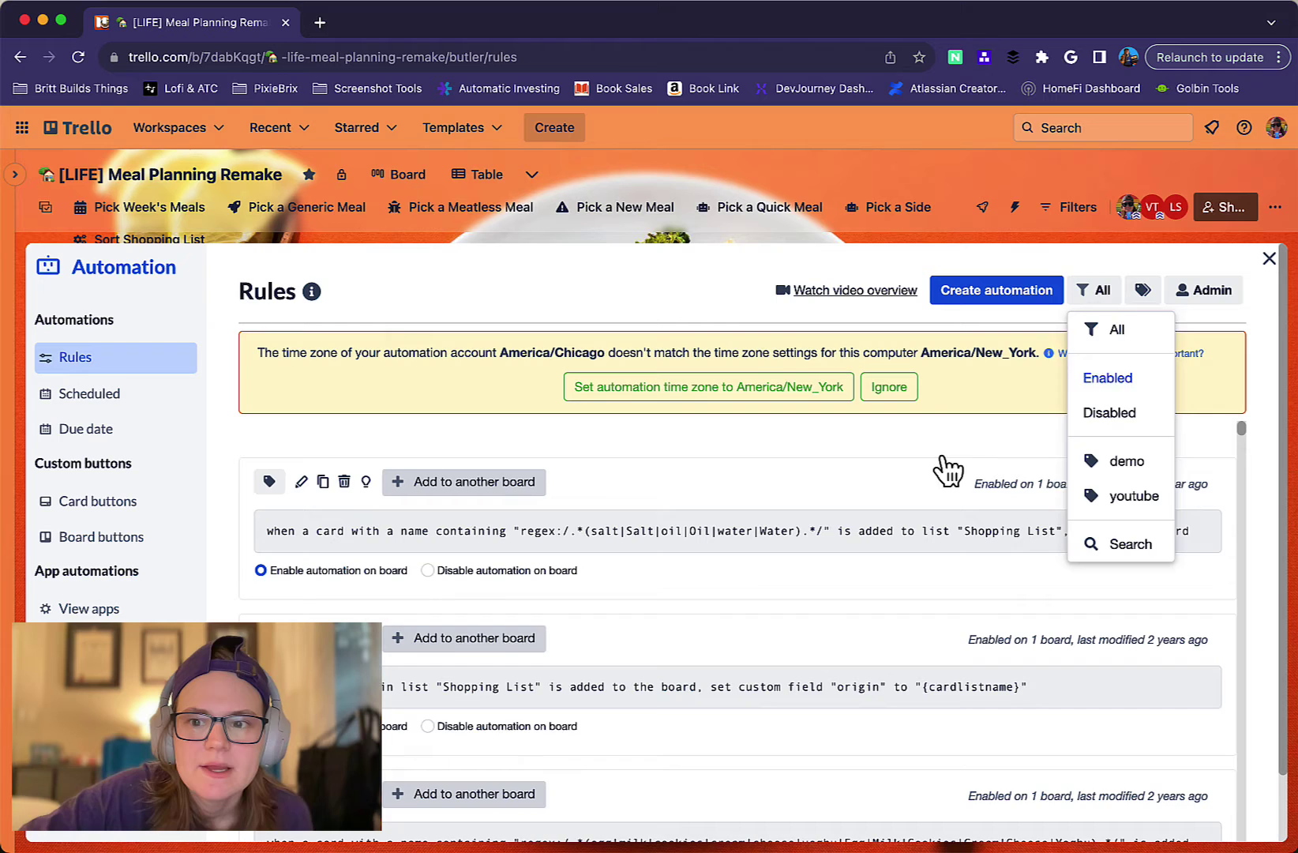
{"action": "scroll", "coordinate": [813, 600], "scroll_direction": "down", "scroll_amount": 4}
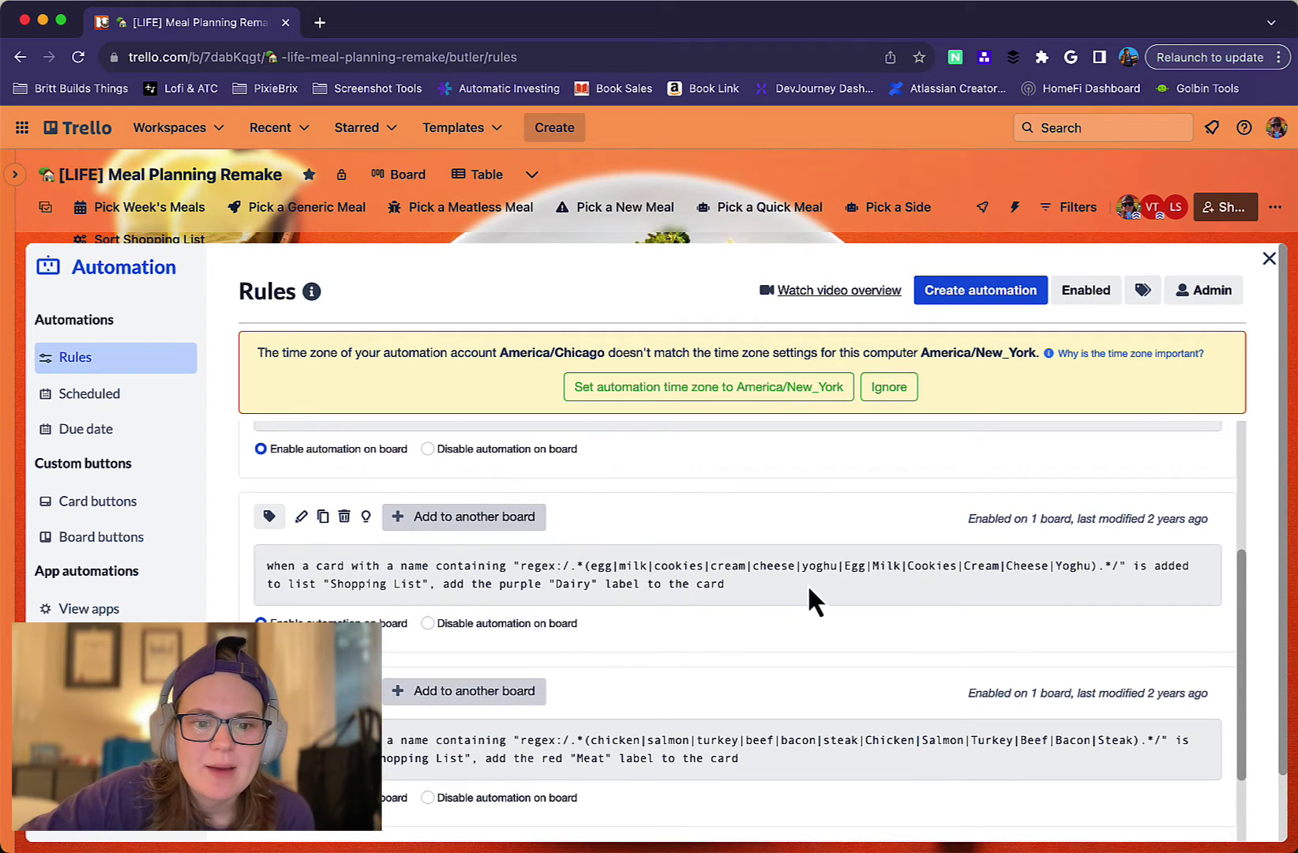
{"action": "scroll", "coordinate": [808, 588], "scroll_direction": "down", "scroll_amount": 3}
{"action": "scroll", "coordinate": [808, 588], "scroll_direction": "down", "scroll_amount": 3}
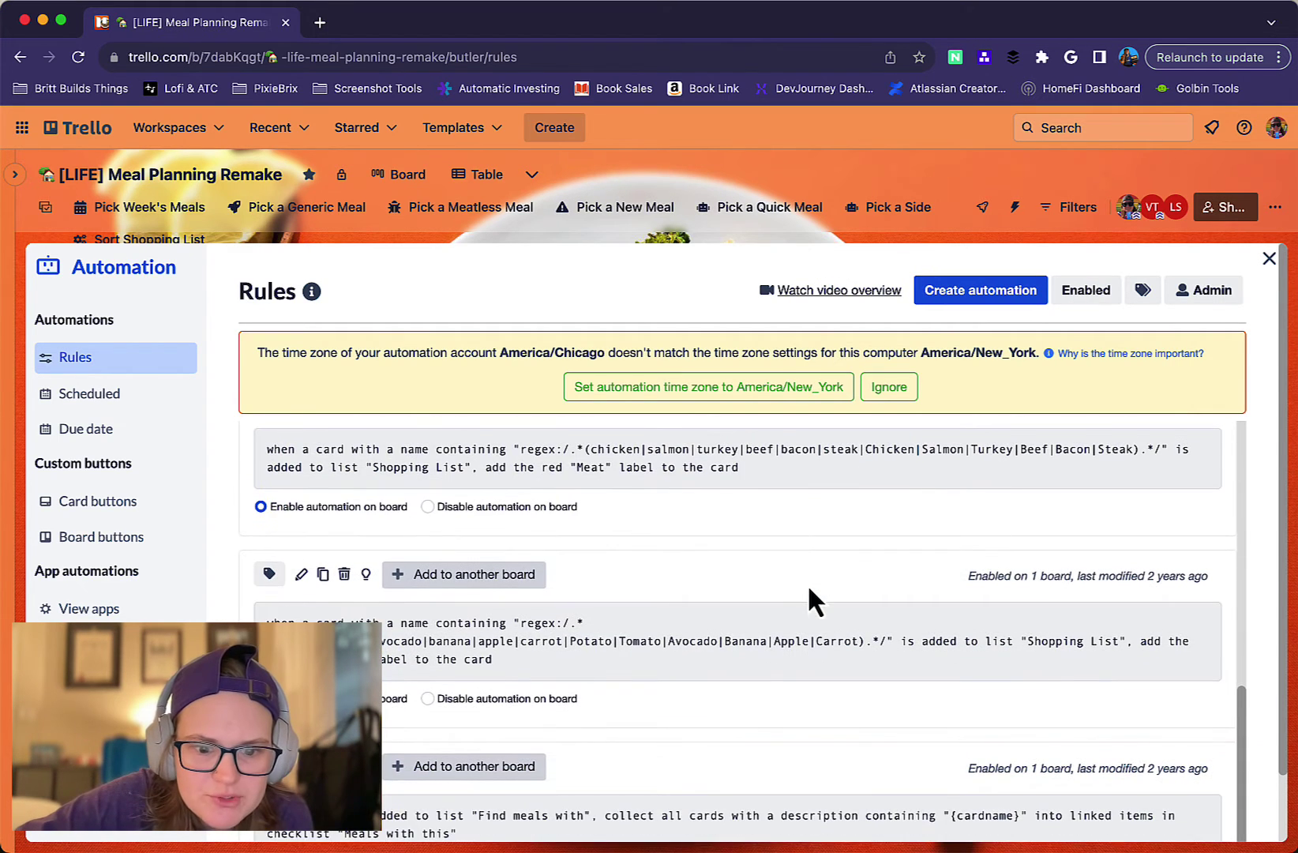
{"action": "scroll", "coordinate": [808, 585], "scroll_direction": "up", "scroll_amount": 8}
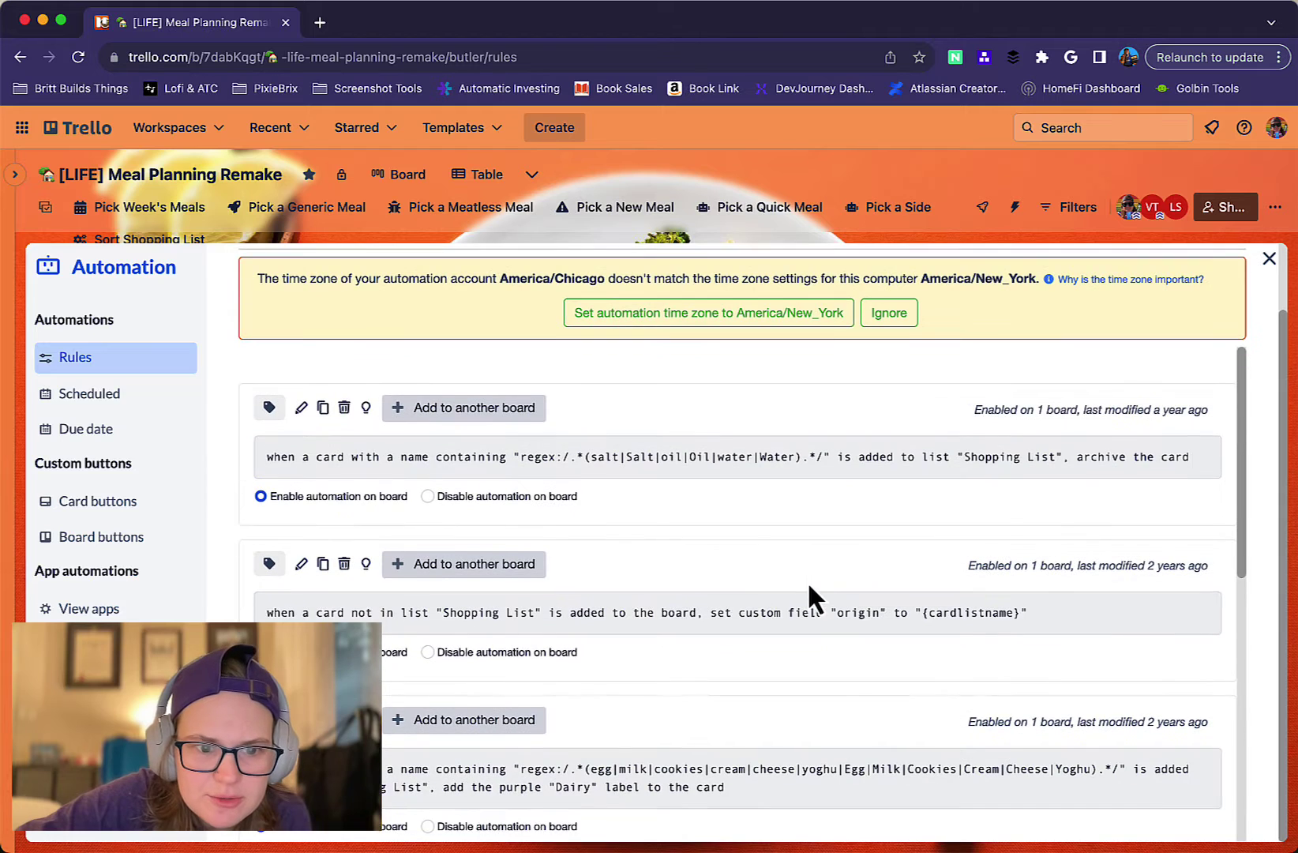
{"action": "scroll", "coordinate": [807, 580], "scroll_direction": "down", "scroll_amount": 1}
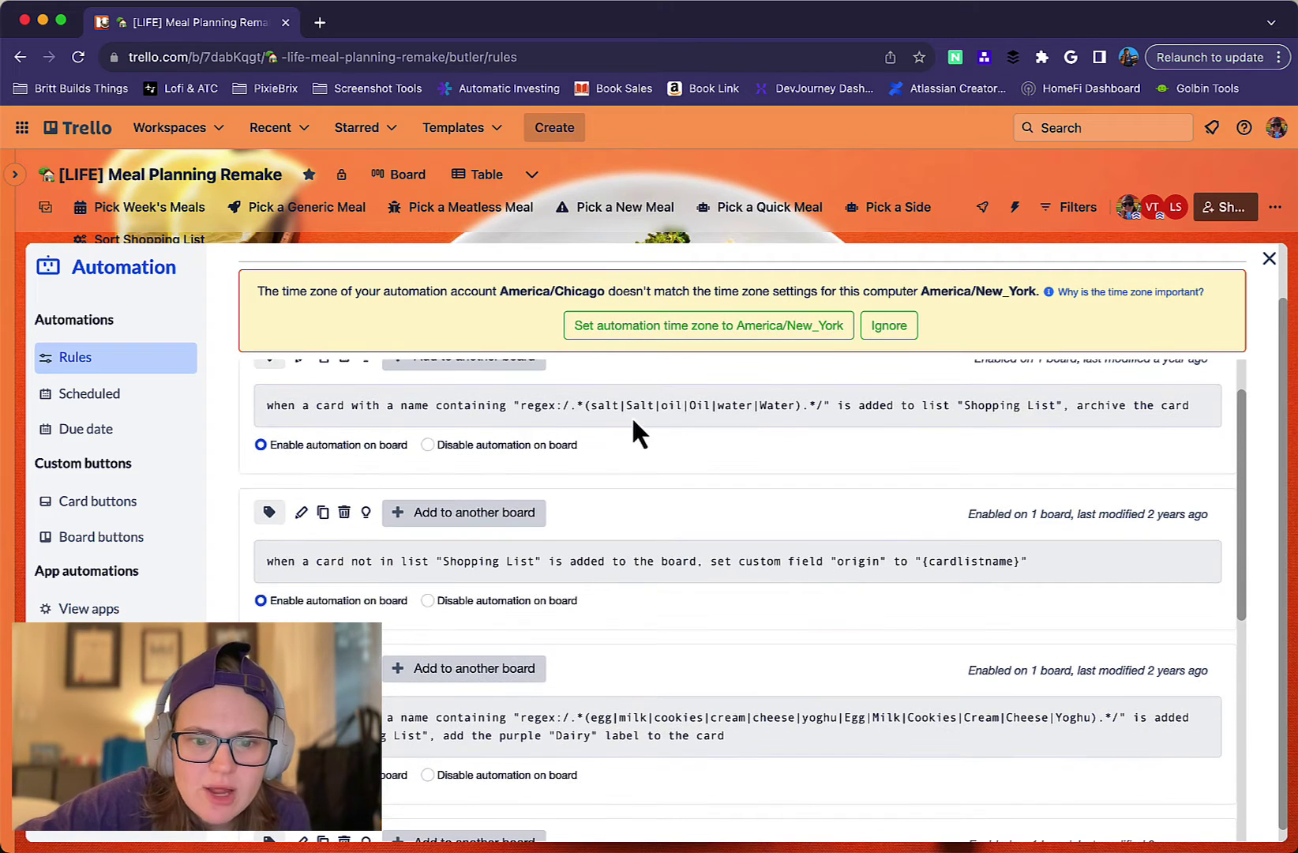
Highlight the salt archiving and Dairy rule texts, then open the Dairy rule for editing.
{"action": "triple_click", "coordinate": [546, 405]}
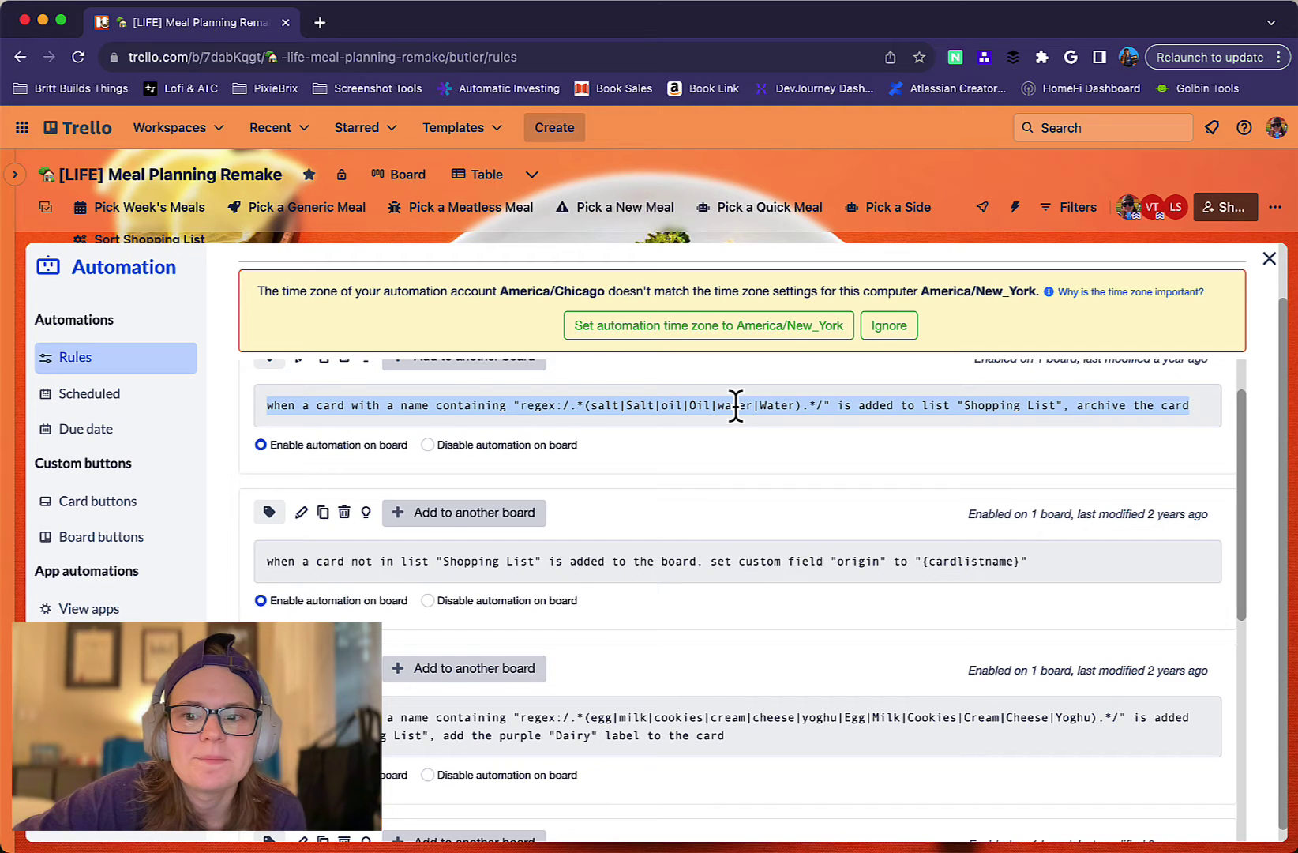
{"action": "triple_click", "coordinate": [654, 716]}
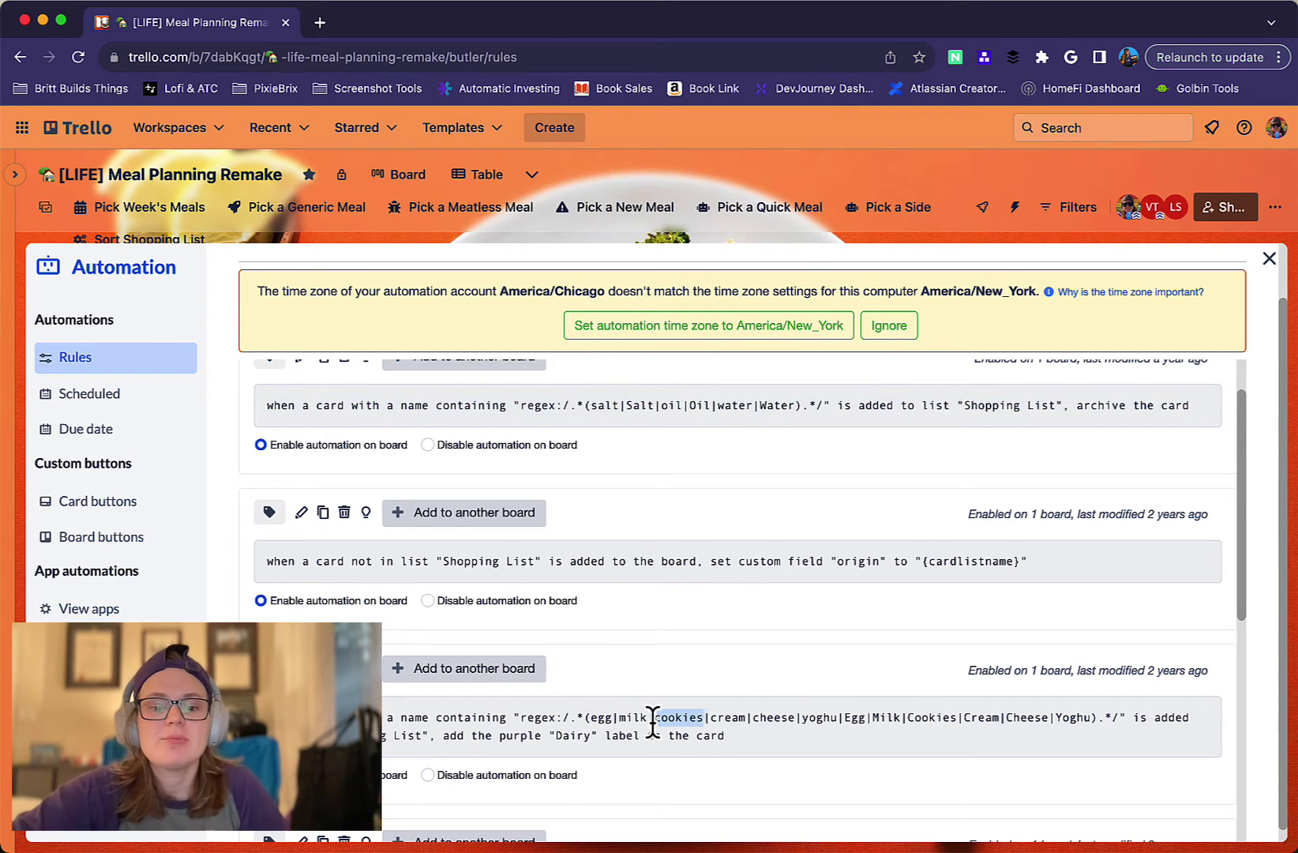
{"action": "scroll", "coordinate": [654, 715], "scroll_direction": "up", "scroll_amount": 2}
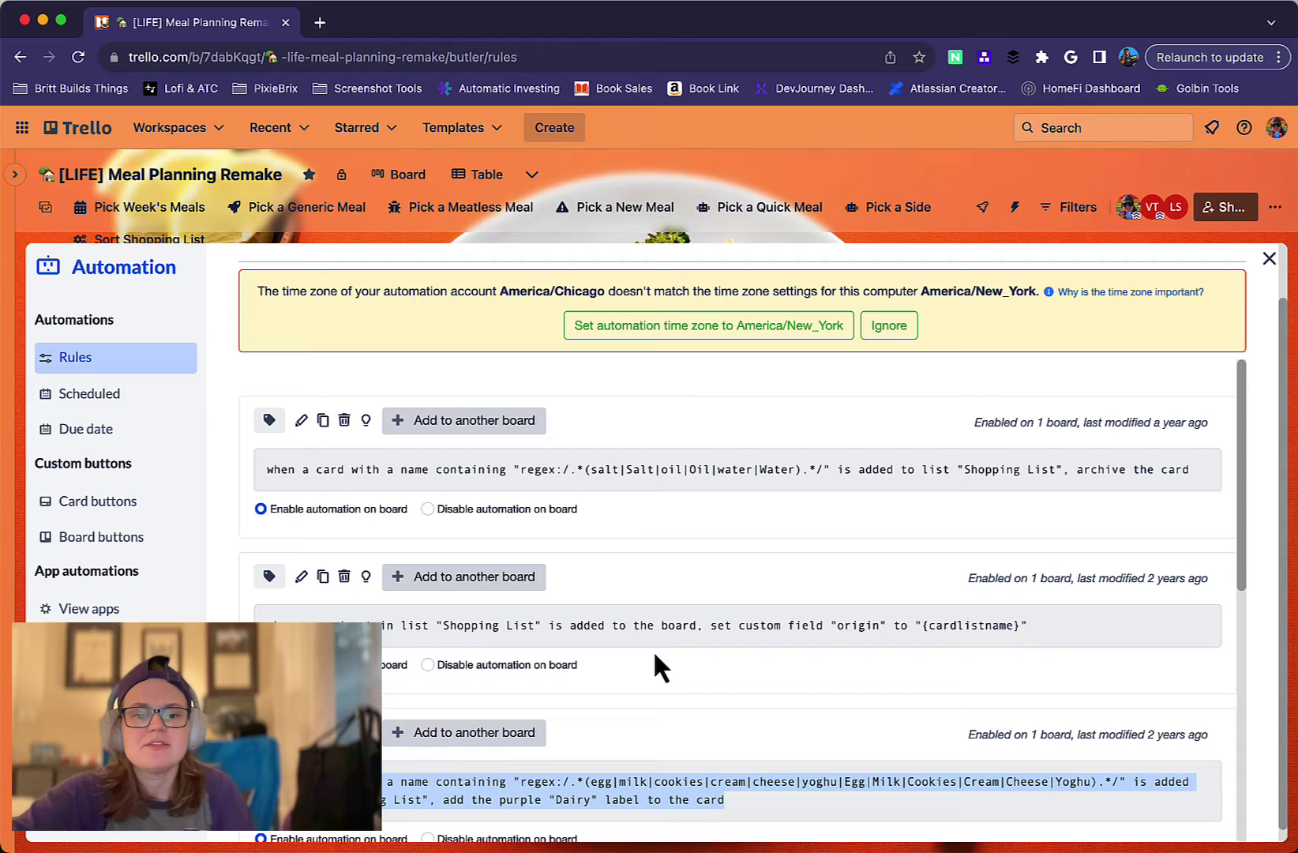
{"action": "left_click", "coordinate": [627, 481]}
{"action": "triple_click", "coordinate": [627, 474]}
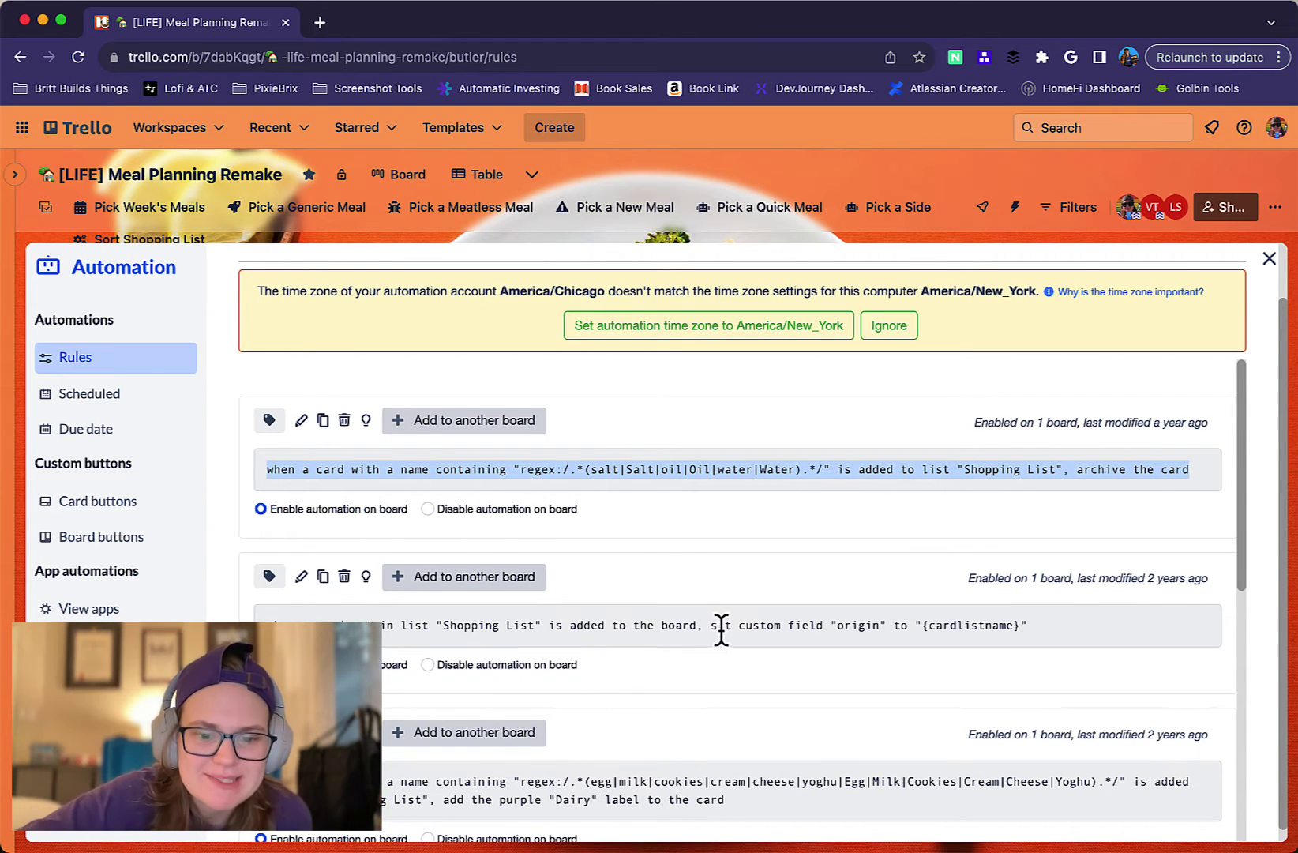
{"action": "scroll", "coordinate": [721, 629], "scroll_direction": "down", "scroll_amount": 3}
{"action": "left_click", "coordinate": [640, 562]}
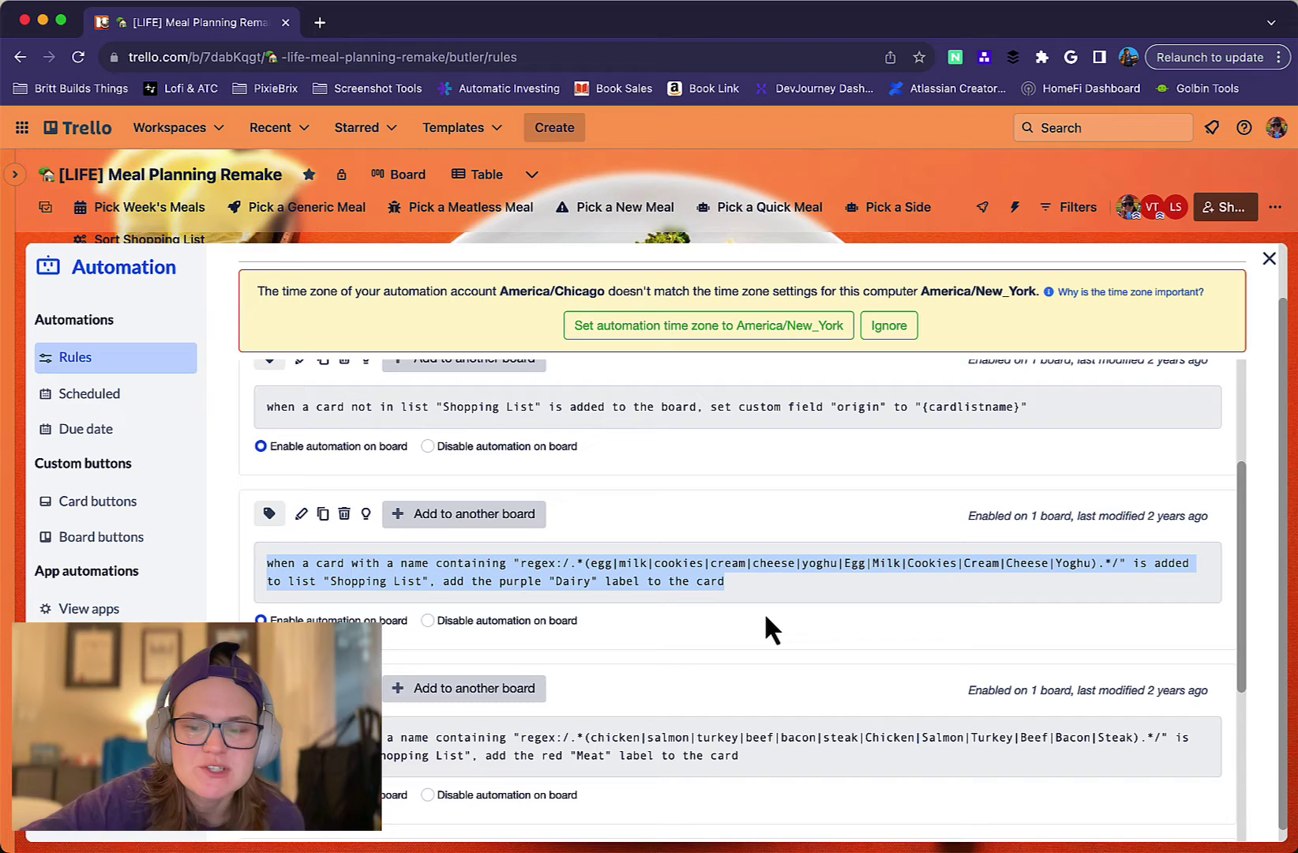
{"action": "scroll", "coordinate": [711, 590], "scroll_direction": "down", "scroll_amount": 1}
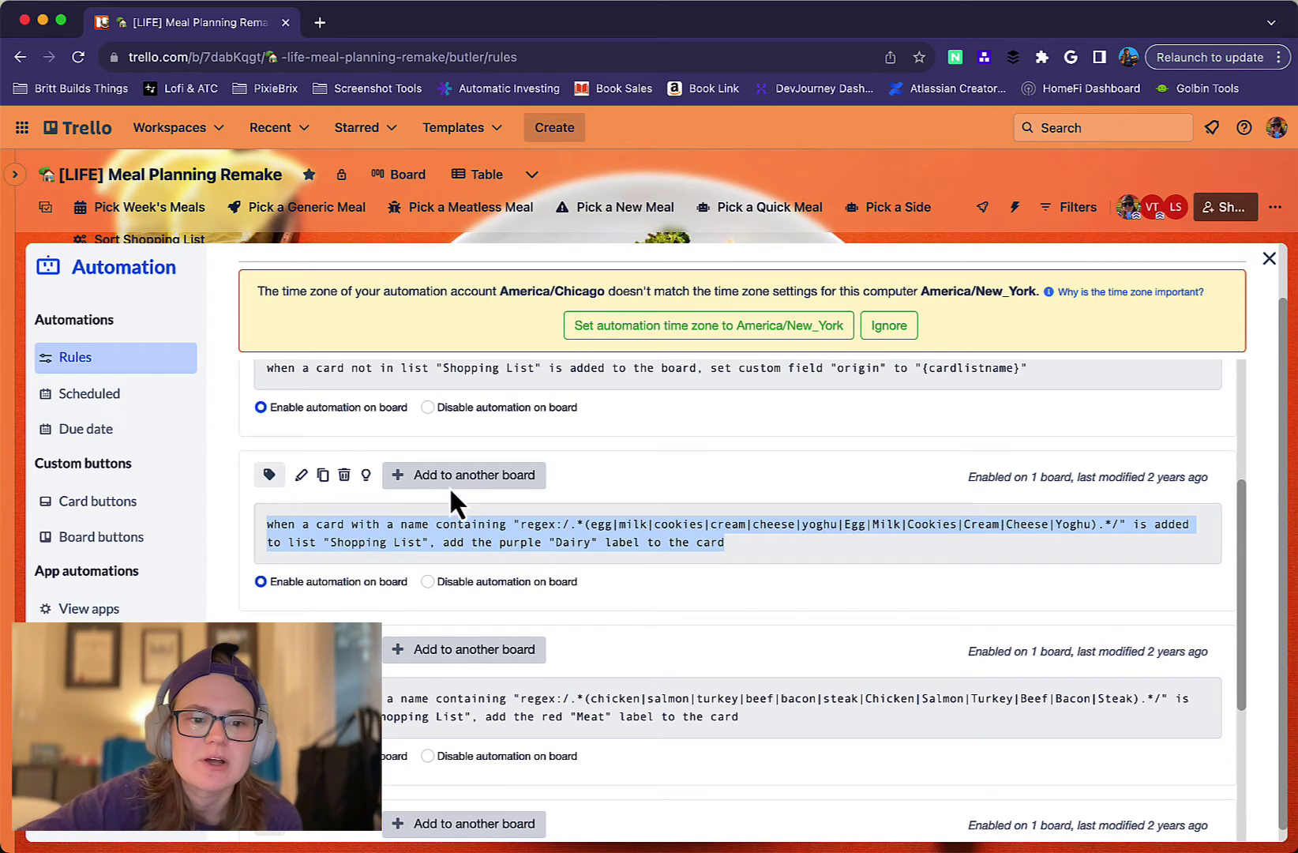
{"action": "left_click", "coordinate": [301, 474]}
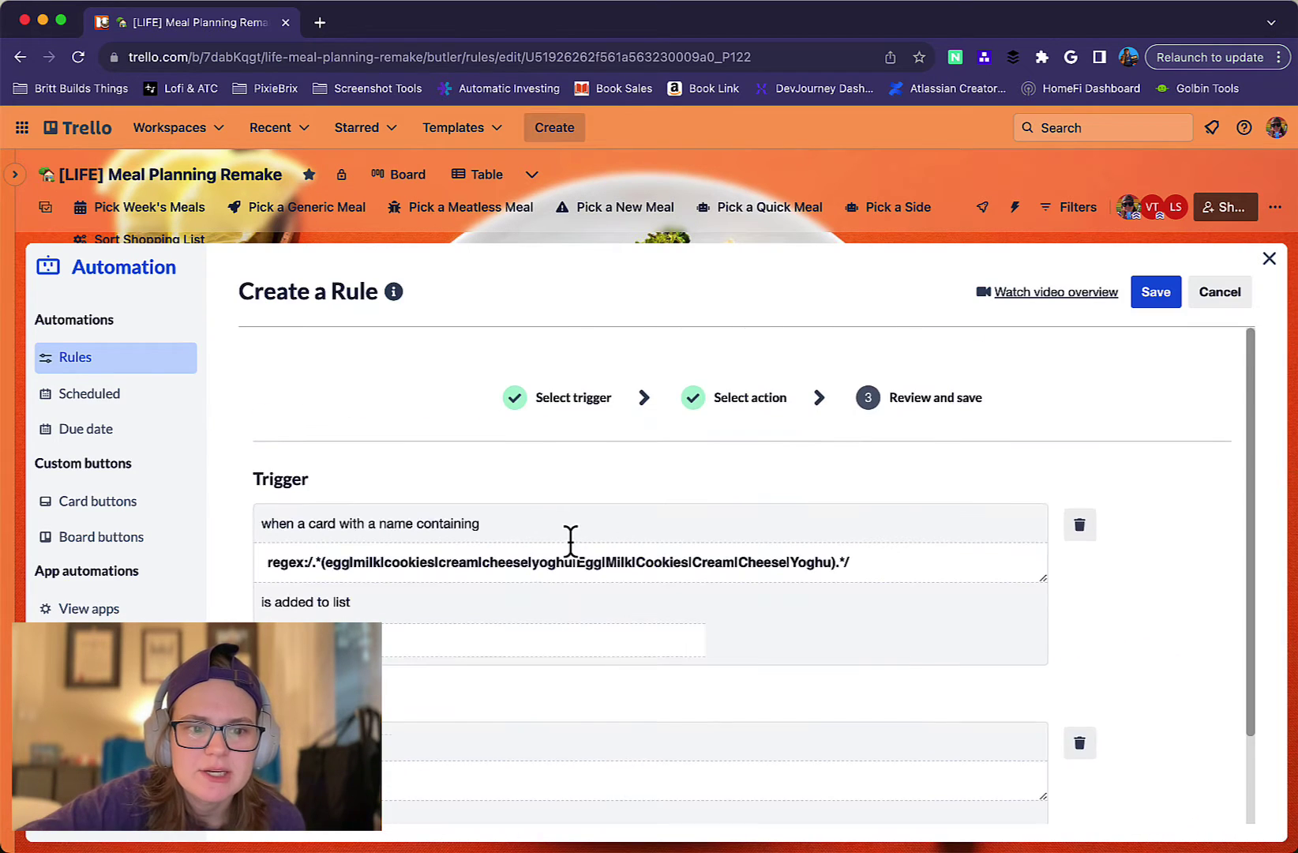
Inspect the Dairy rule's regex for egg, milk and cookies, then return to Rules unsaved.
{"action": "scroll", "coordinate": [571, 541], "scroll_direction": "down", "scroll_amount": 2}
{"action": "triple_click", "coordinate": [341, 472]}
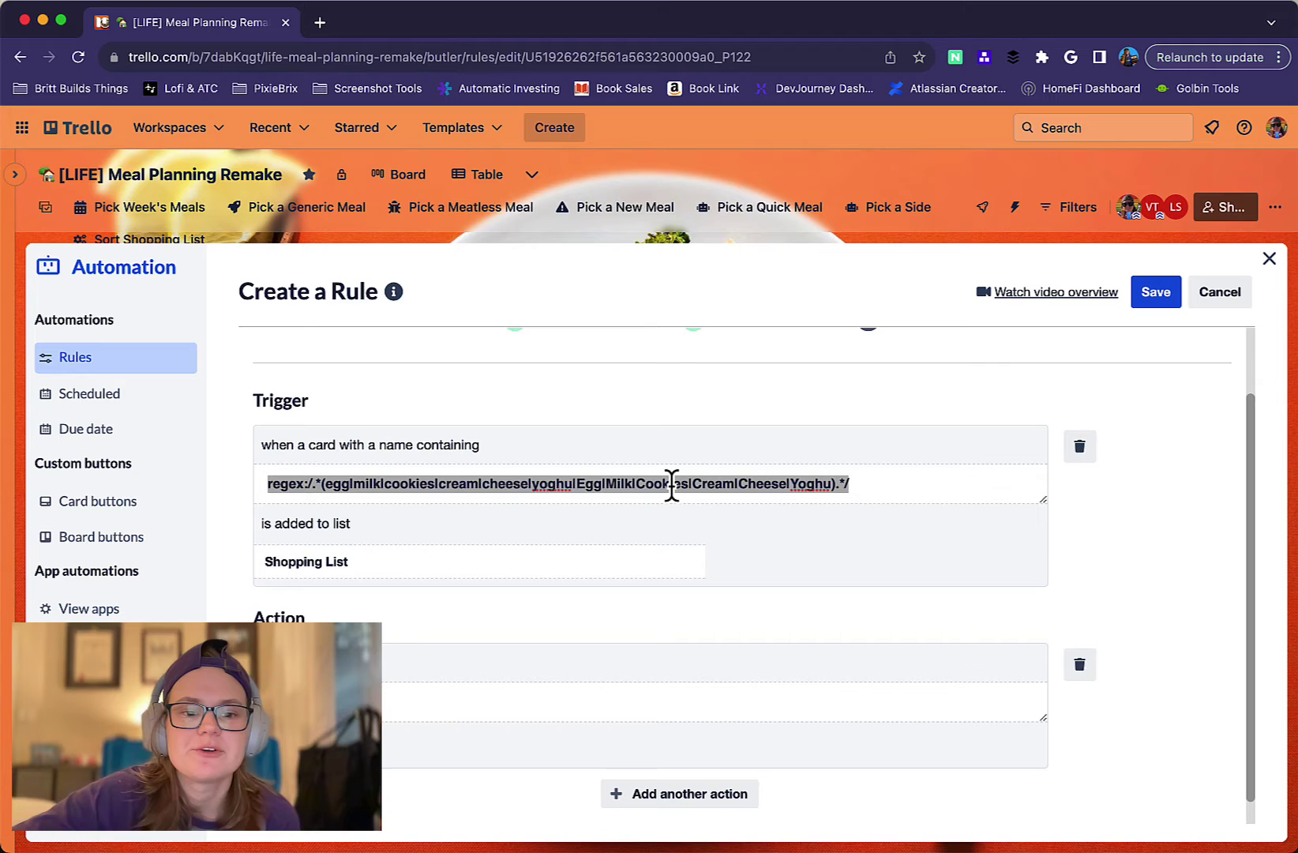
{"action": "left_click", "coordinate": [383, 490]}
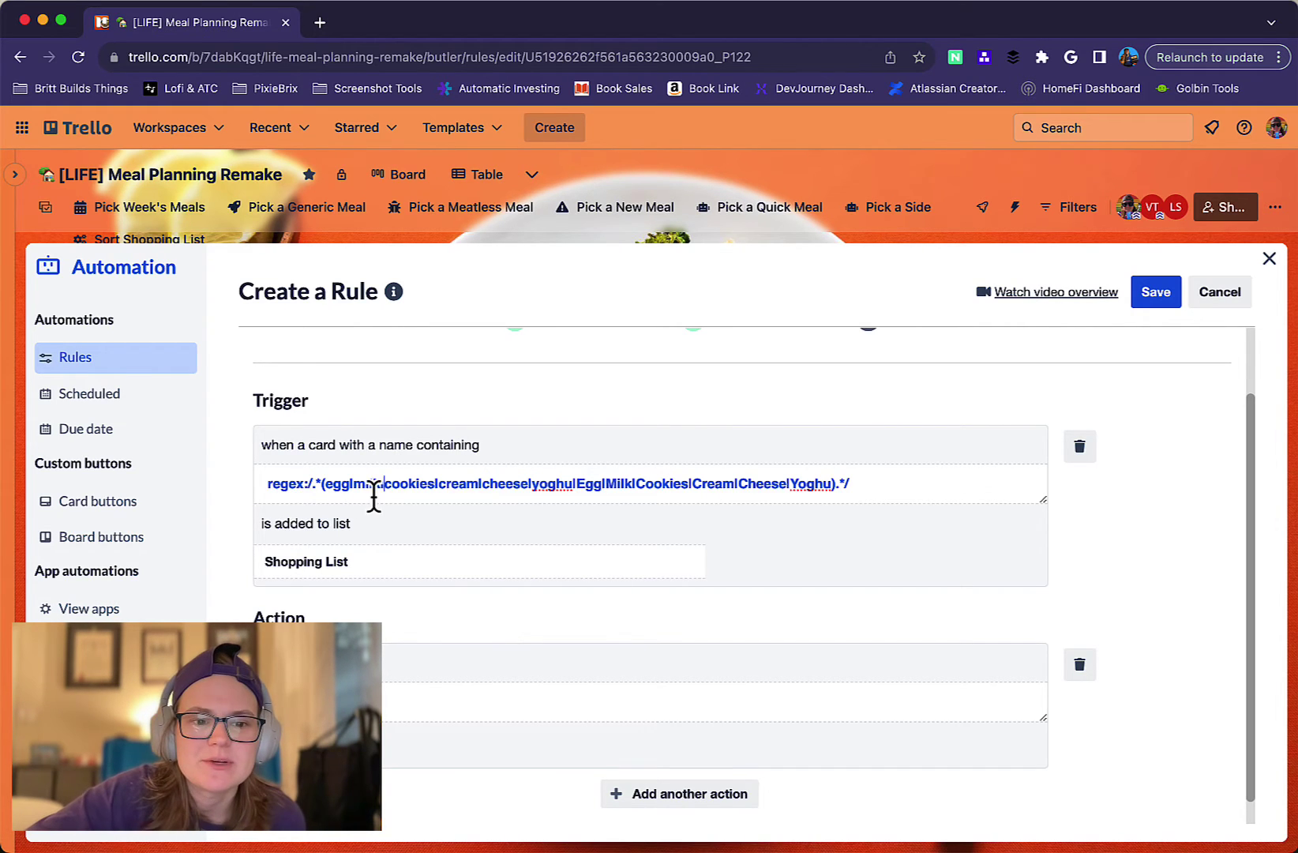
{"action": "left_click", "coordinate": [582, 484]}
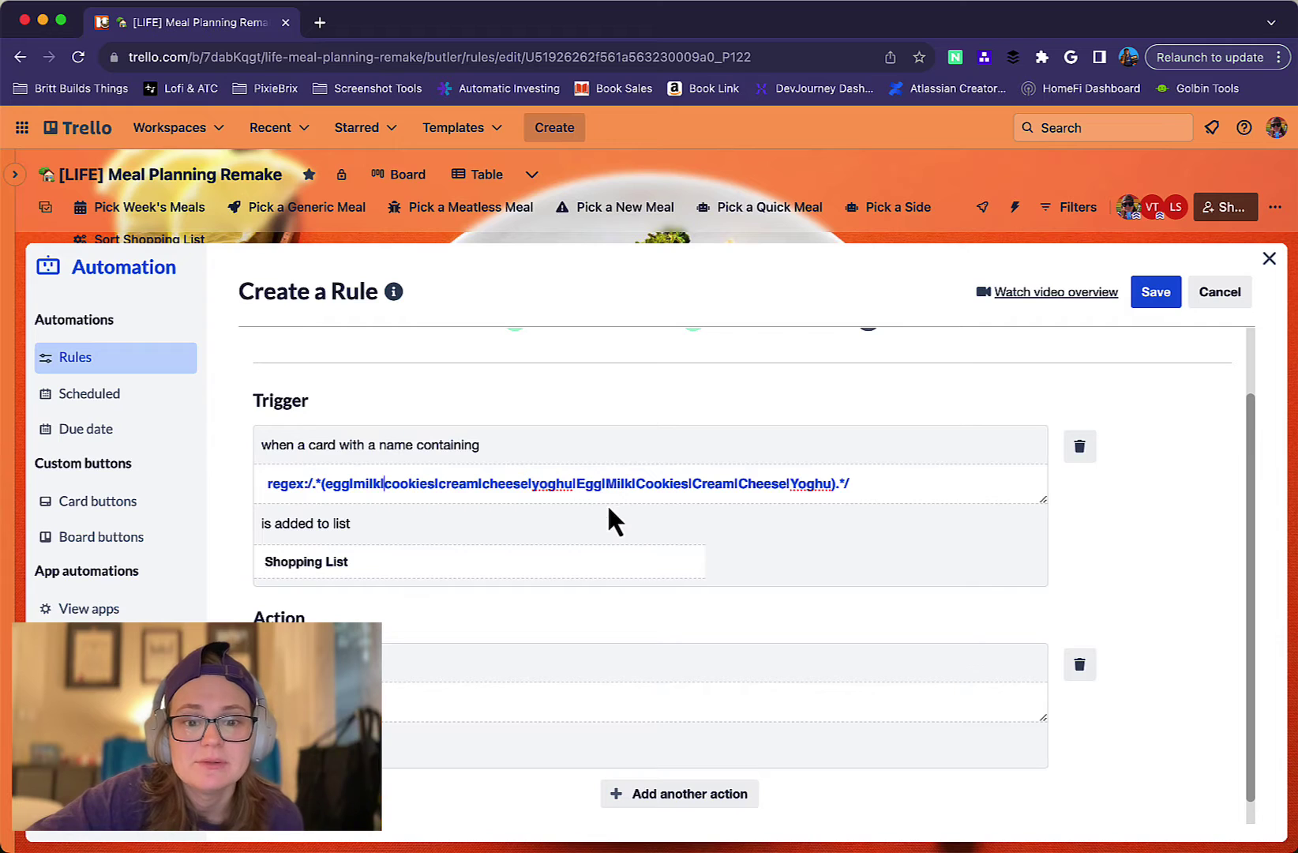
{"action": "scroll", "coordinate": [775, 663], "scroll_direction": "up", "scroll_amount": 2}
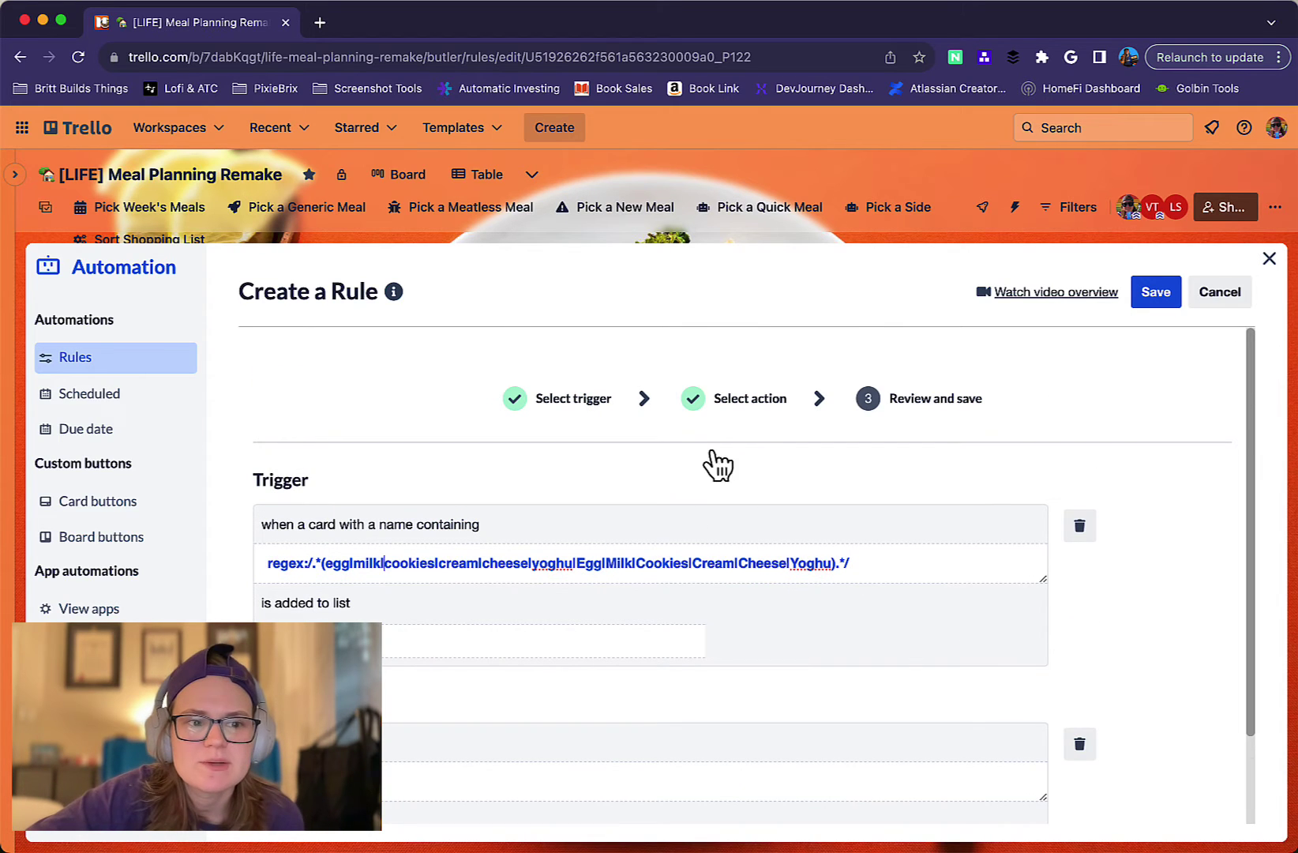
{"action": "left_click", "coordinate": [125, 351]}
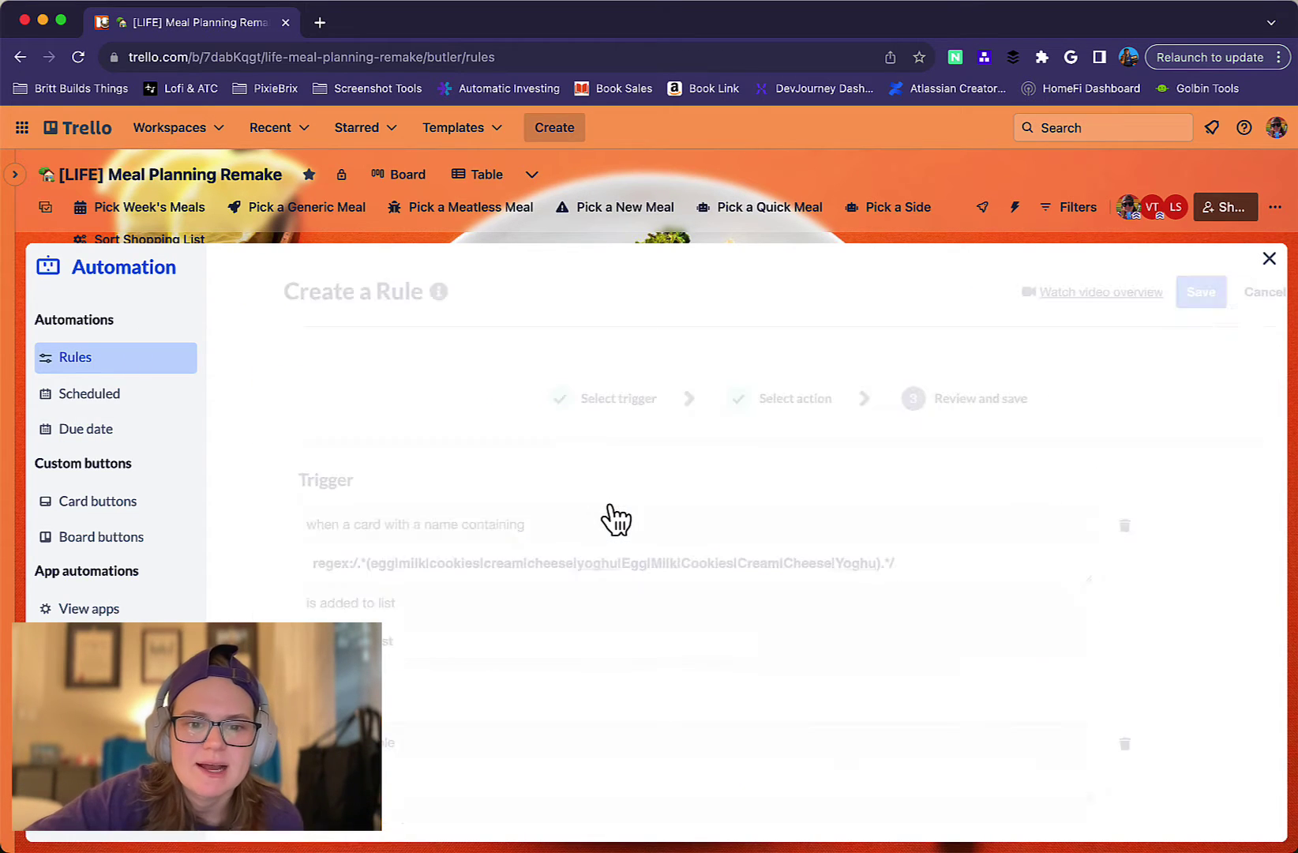
{"action": "scroll", "coordinate": [865, 517], "scroll_direction": "down", "scroll_amount": 5}
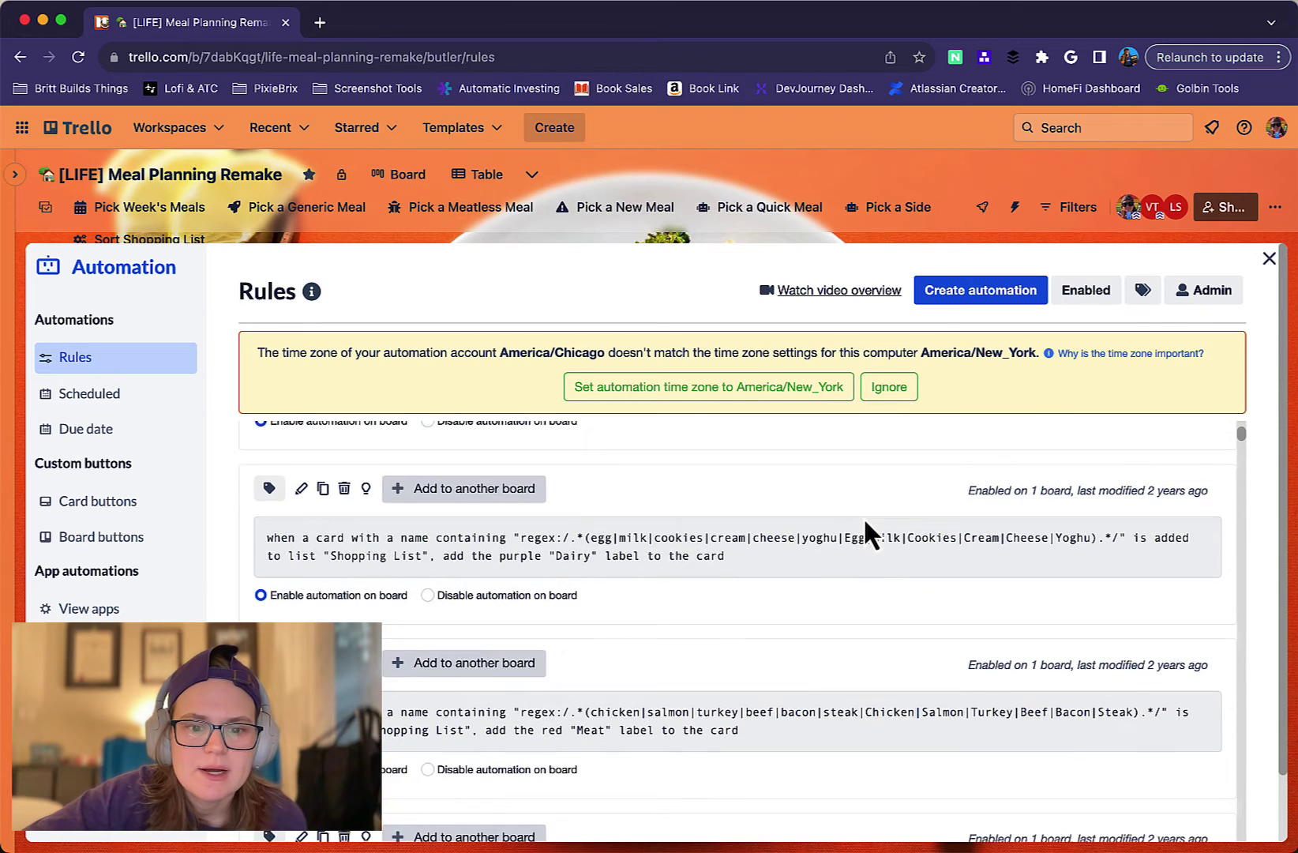
{"action": "scroll", "coordinate": [863, 516], "scroll_direction": "down", "scroll_amount": 2}
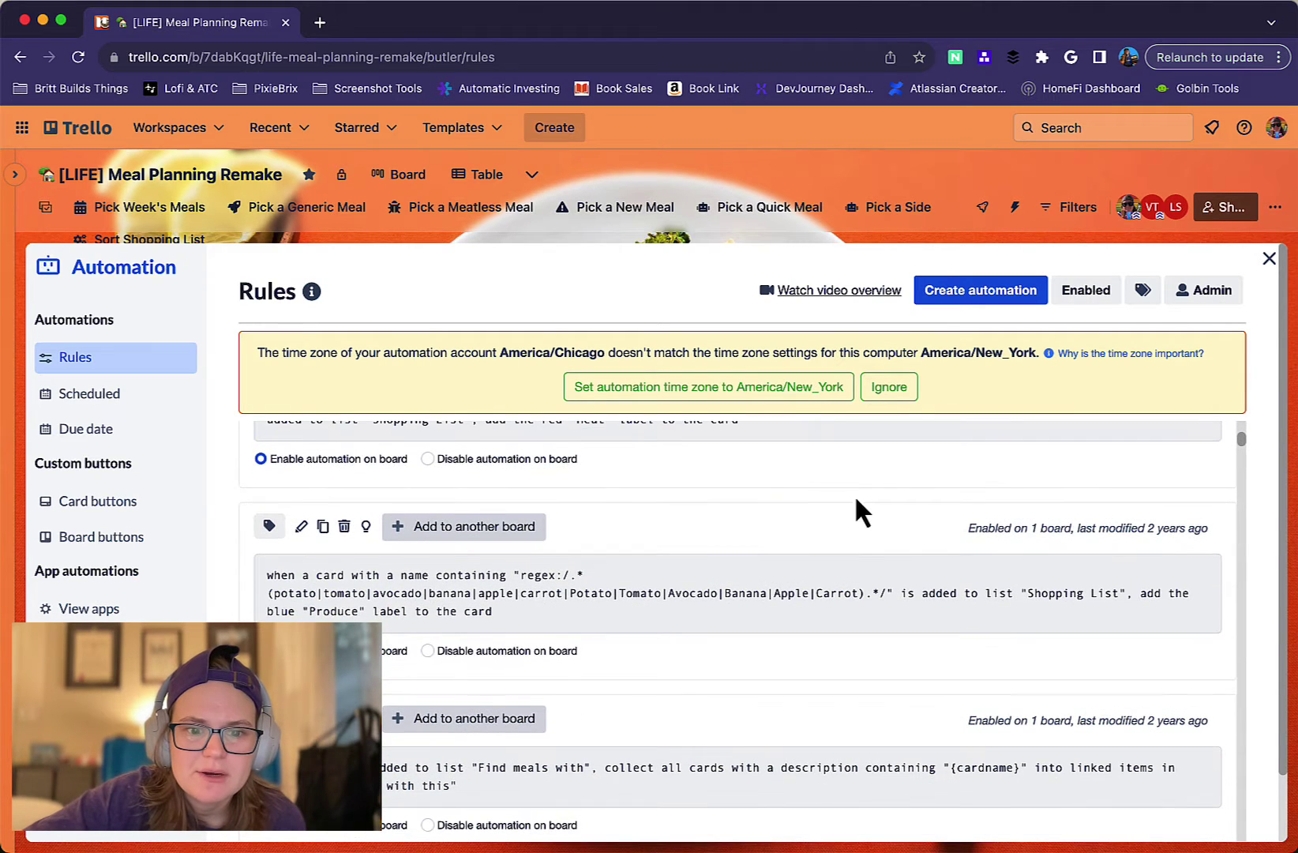
{"action": "scroll", "coordinate": [764, 480], "scroll_direction": "down", "scroll_amount": 2}
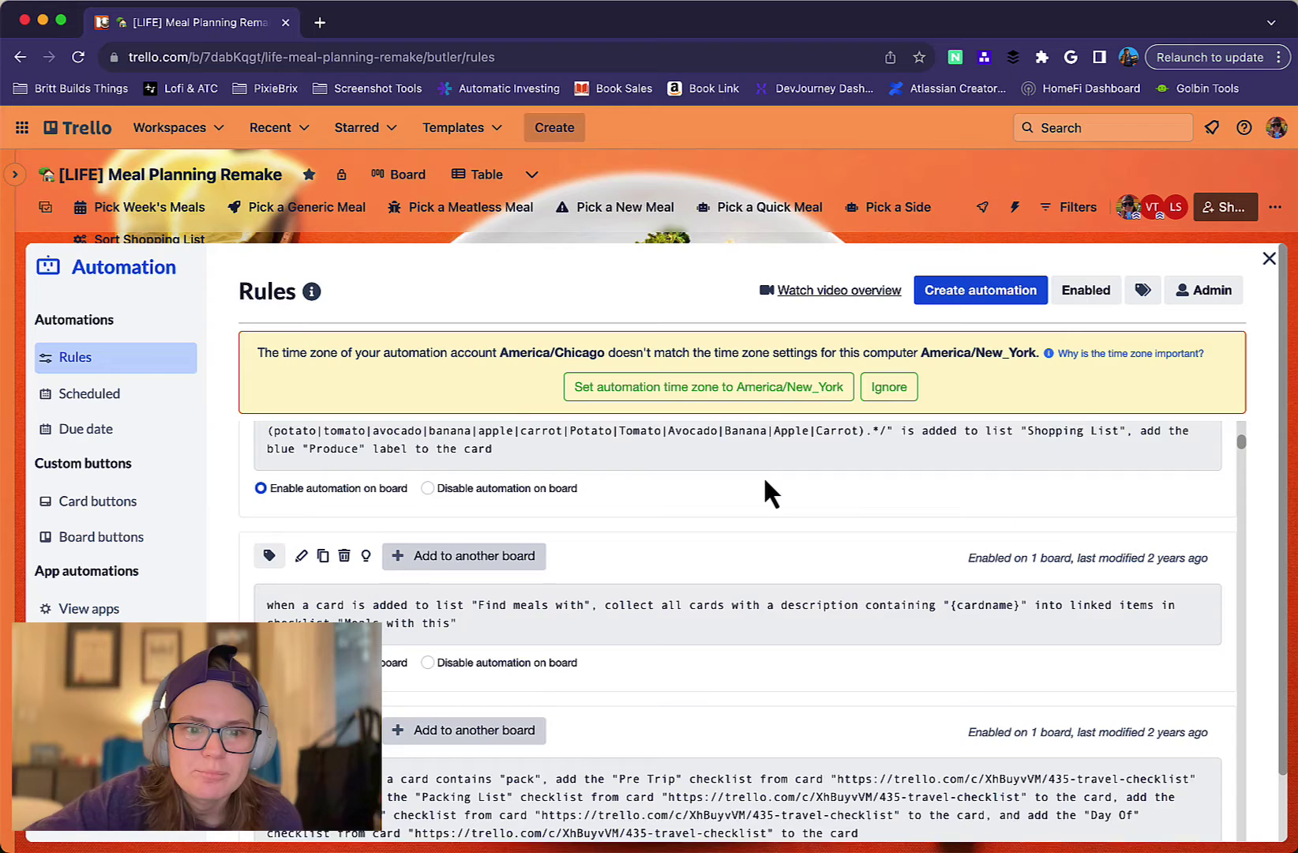
{"action": "scroll", "coordinate": [620, 600], "scroll_direction": "down", "scroll_amount": 1}
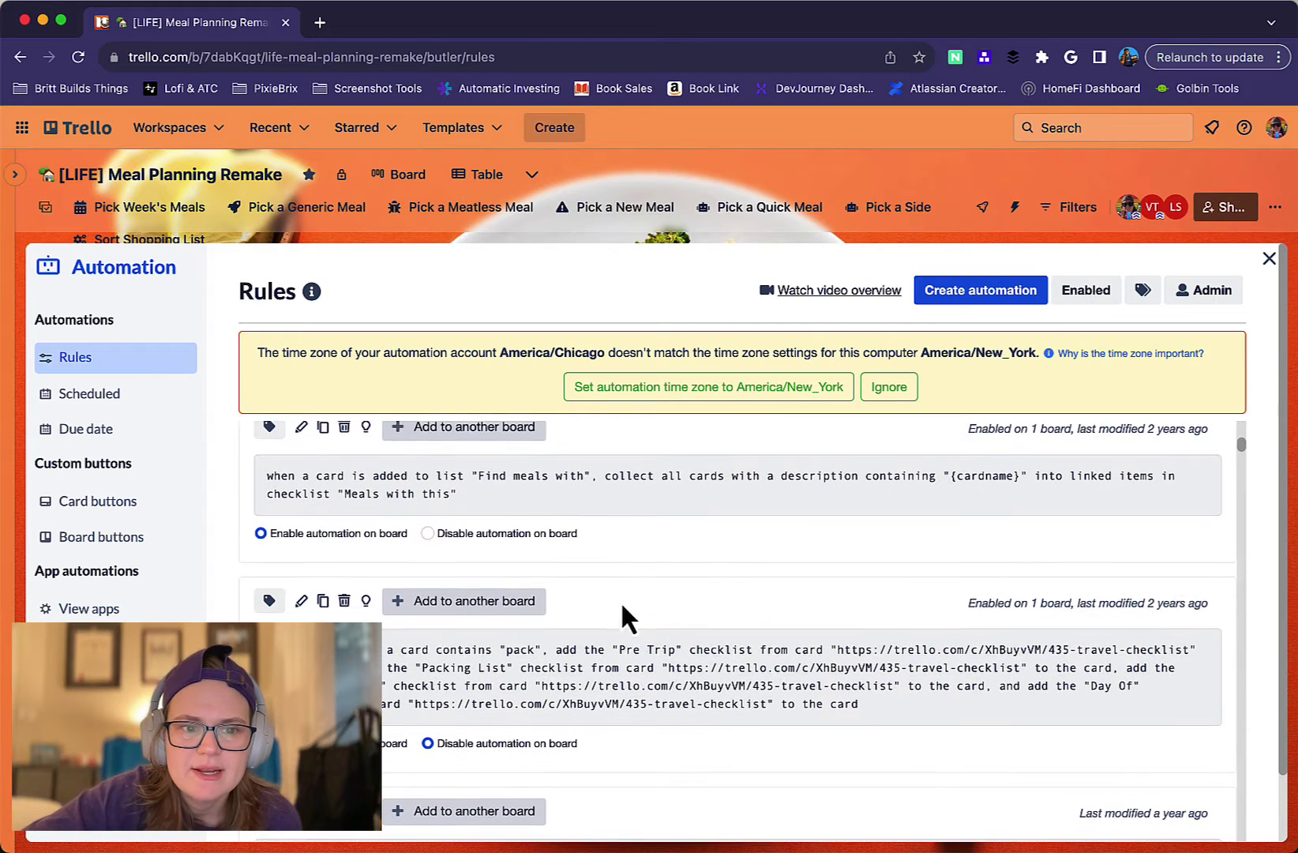
{"action": "double_click", "coordinate": [568, 468]}
{"action": "left_click", "coordinate": [664, 497]}
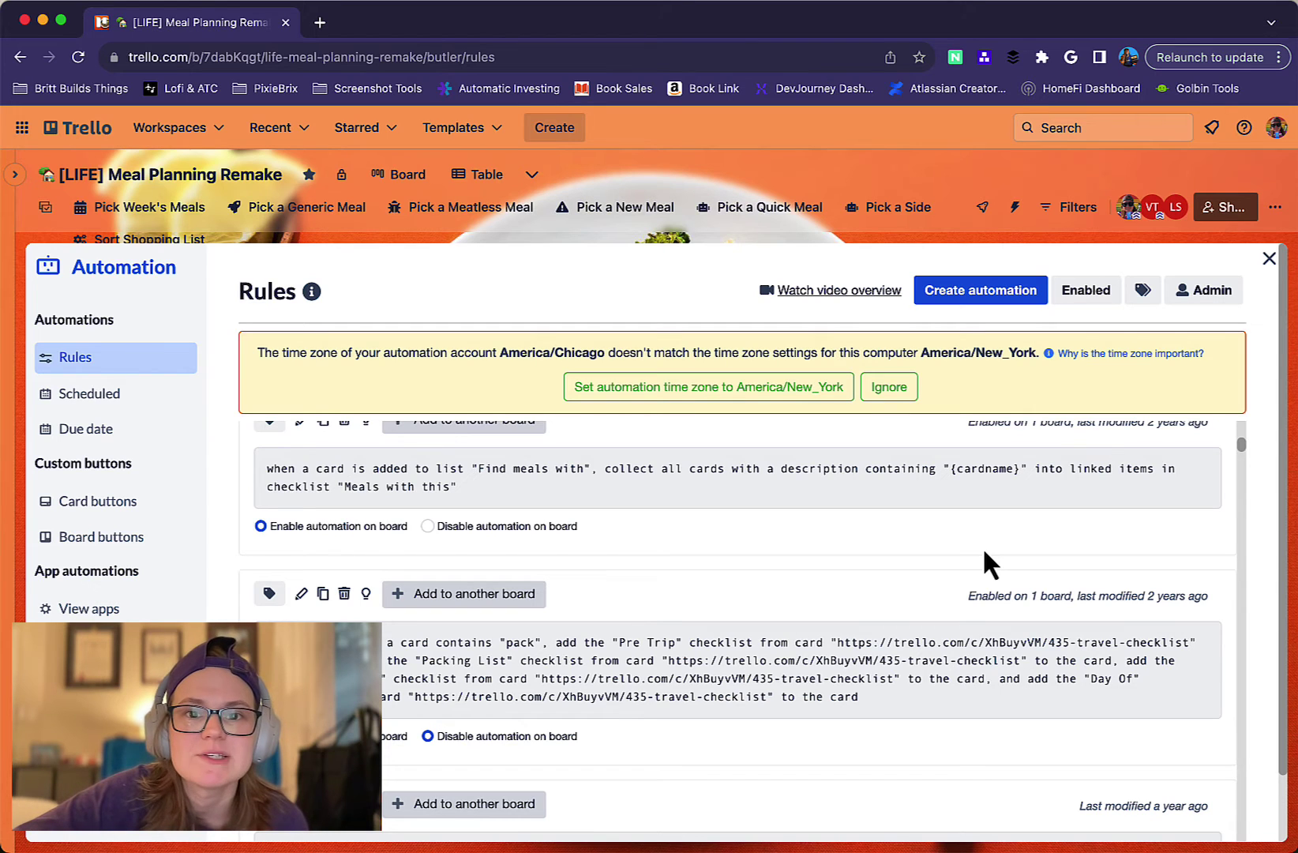
Add a card titled 'onion' to the Find meals with list.
{"action": "left_click", "coordinate": [1269, 258]}
{"action": "scroll", "coordinate": [947, 446], "scroll_direction": "right", "scroll_amount": 15}
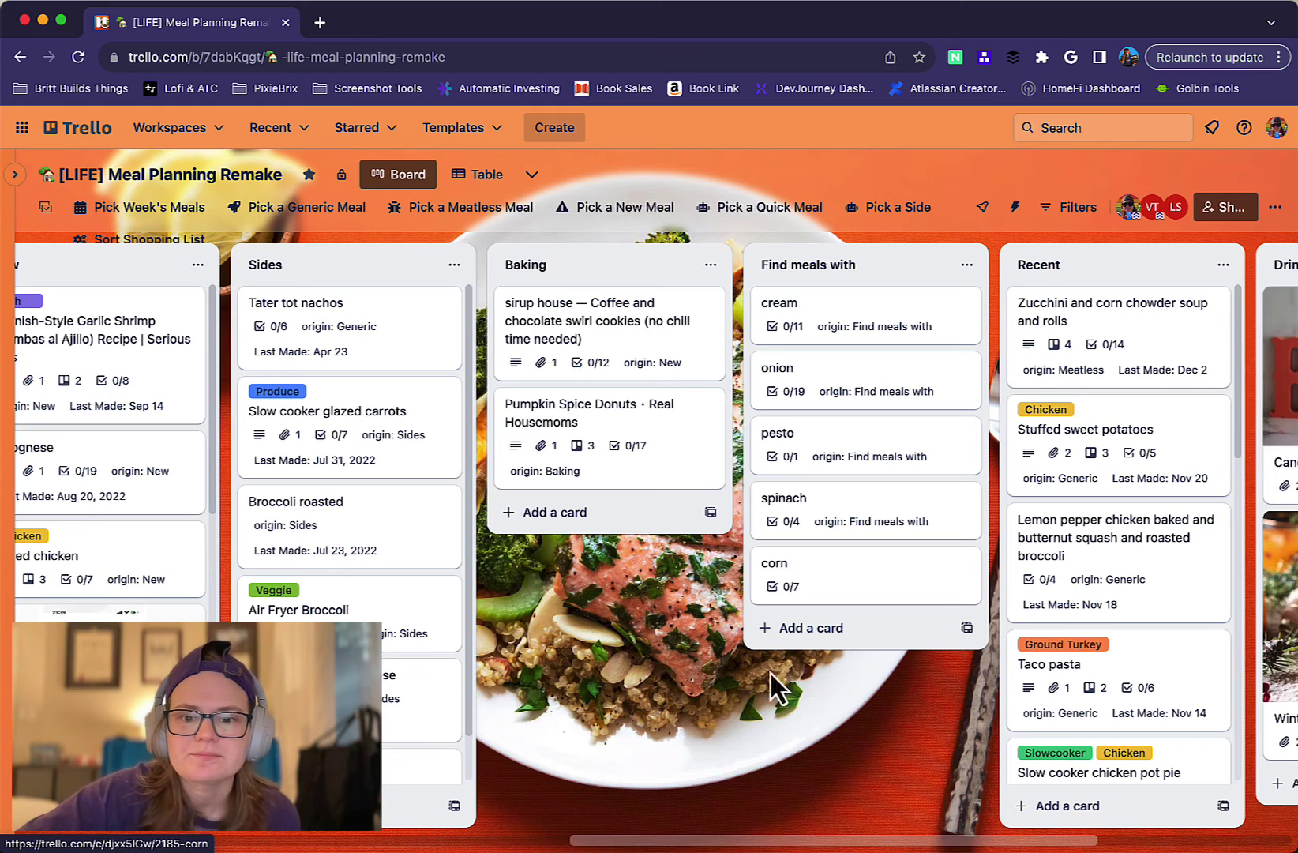
{"action": "left_click", "coordinate": [788, 652]}
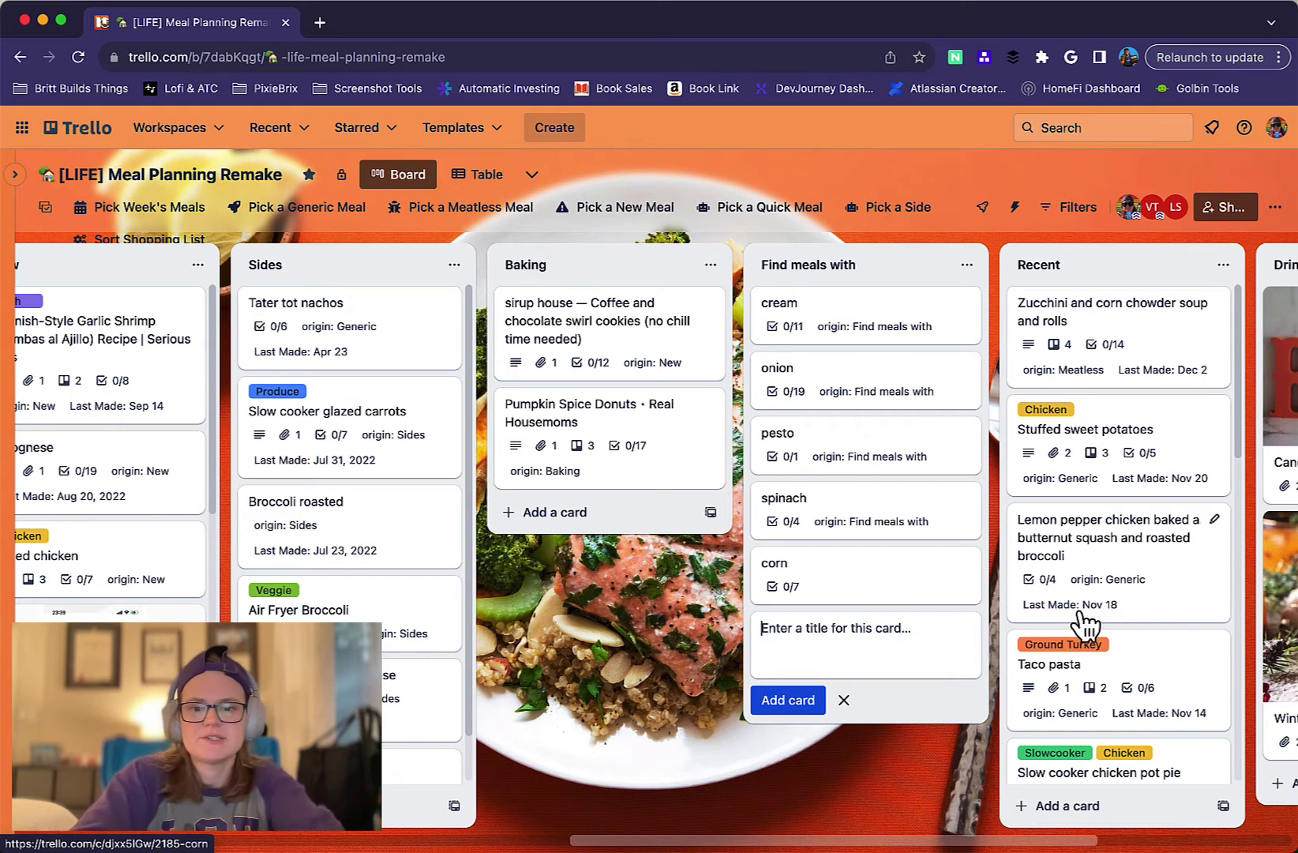
{"action": "type", "text": "onion"}
{"action": "key", "text": "Return"}
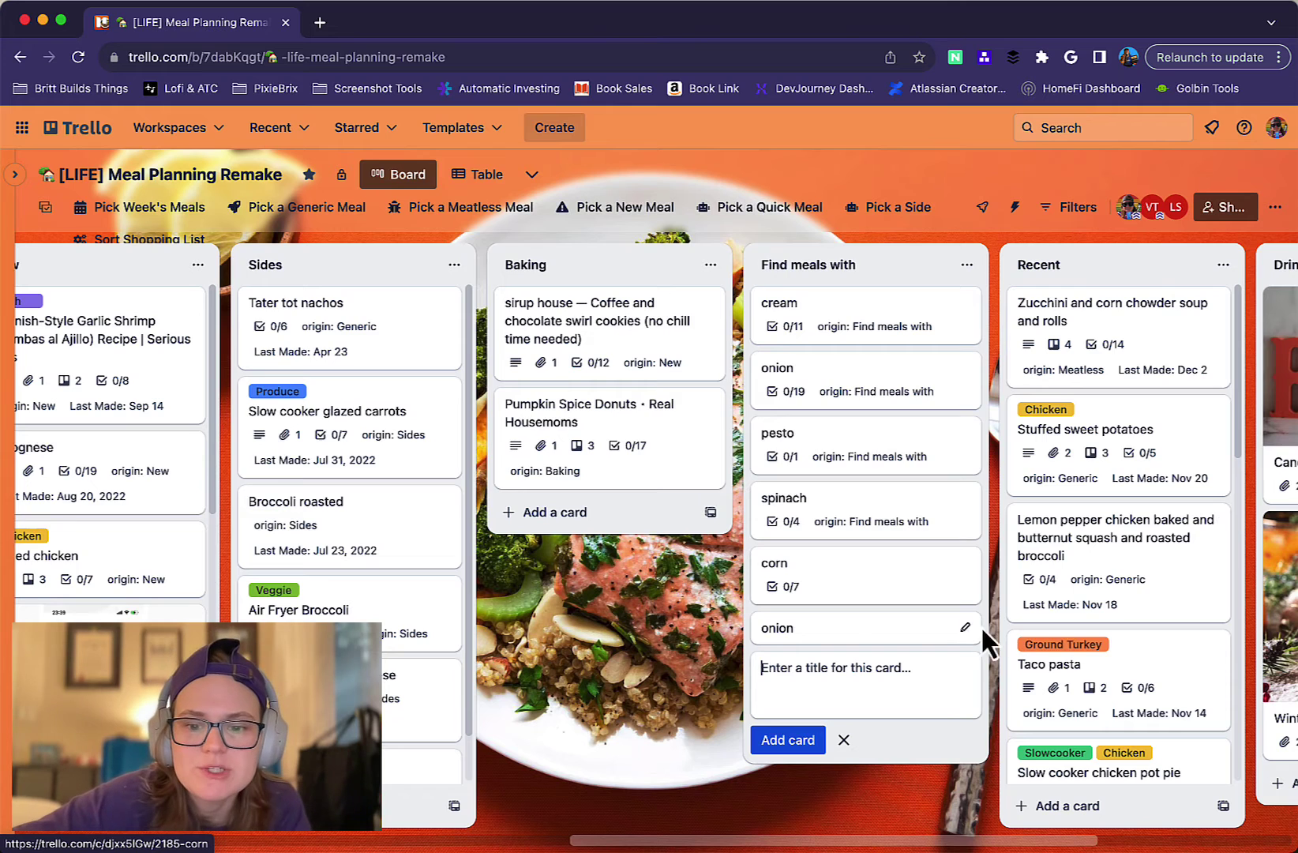
{"action": "key", "text": "Escape"}
Check the onion card's Meals with this checklist for linked meals like Spinach Mushroom Quinoa.
{"action": "left_click", "coordinate": [841, 657]}
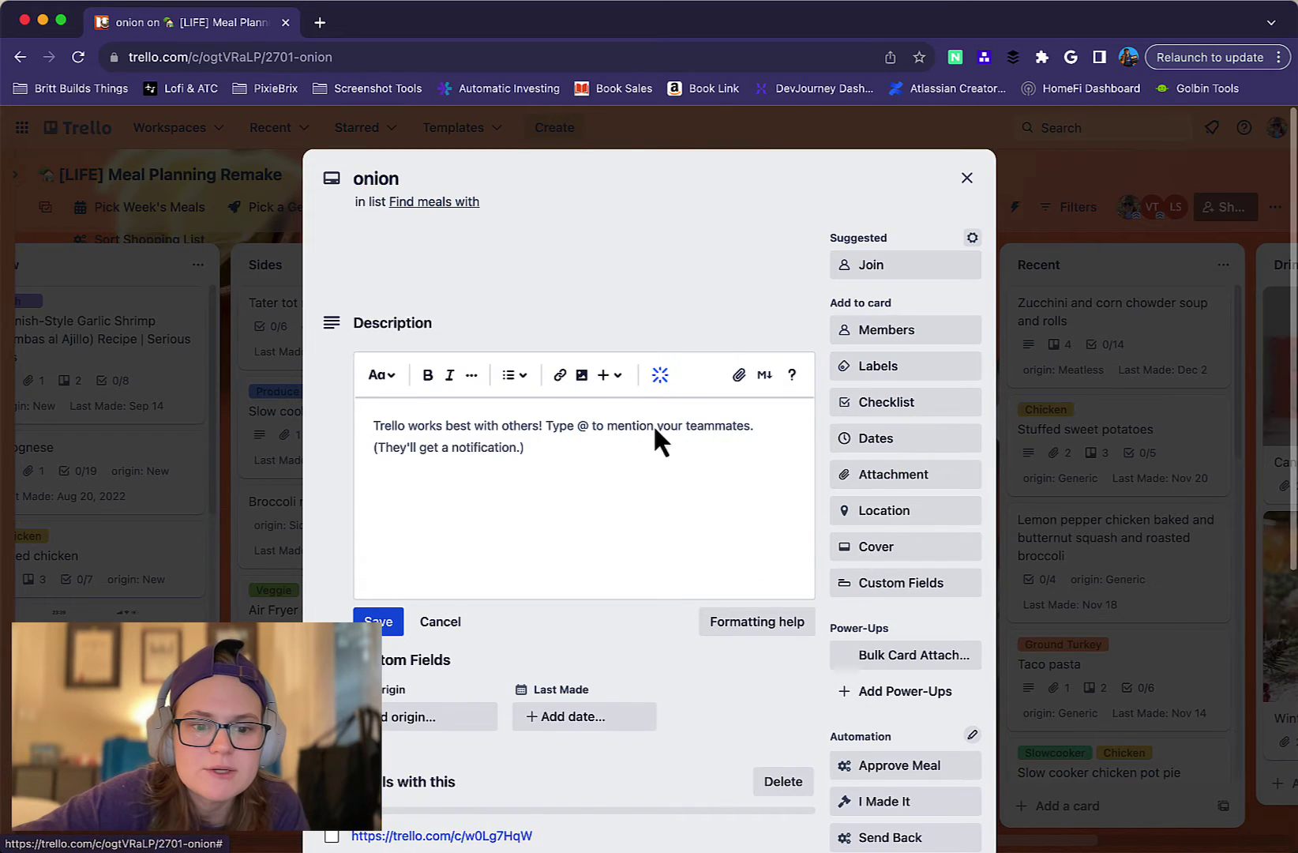
{"action": "scroll", "coordinate": [500, 446], "scroll_direction": "down", "scroll_amount": 5}
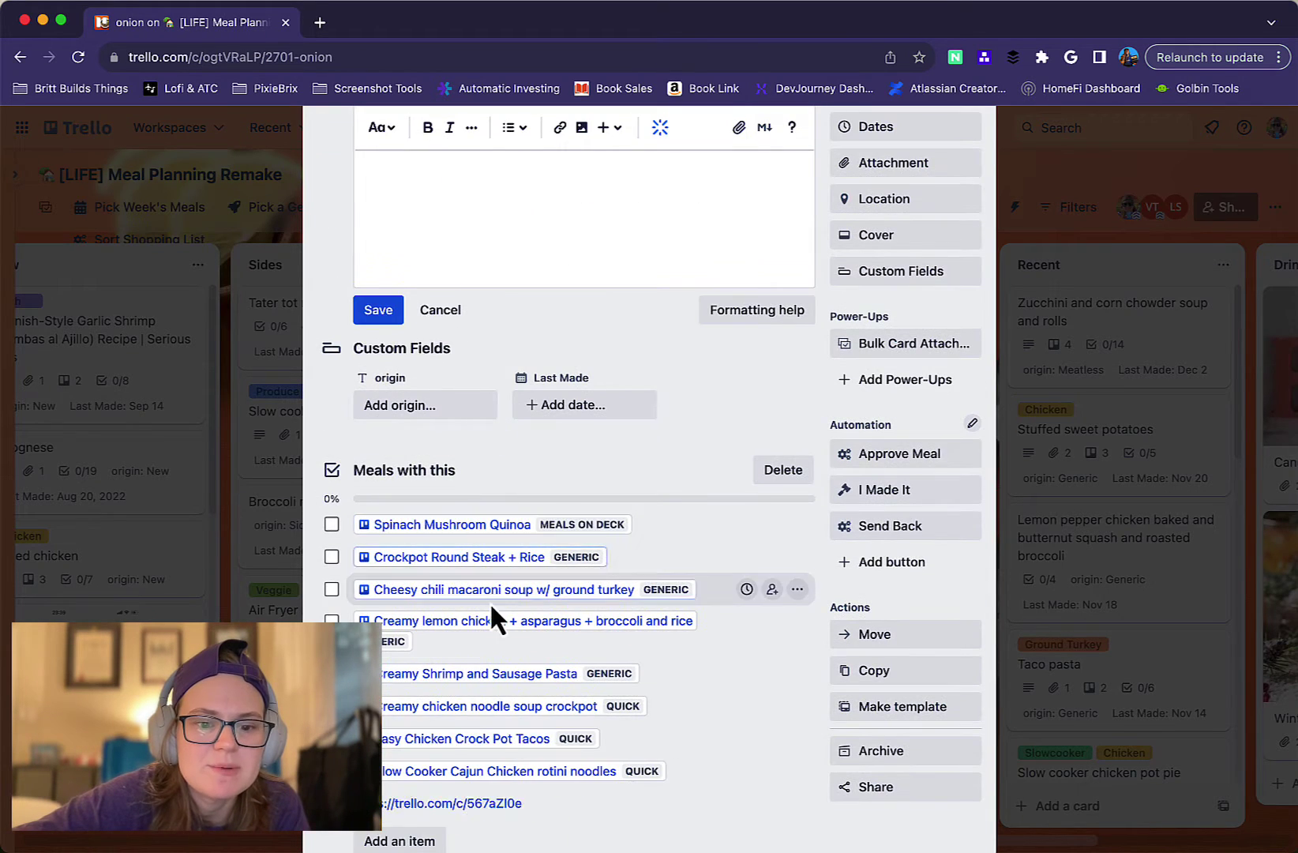
{"action": "scroll", "coordinate": [481, 722], "scroll_direction": "down", "scroll_amount": 5}
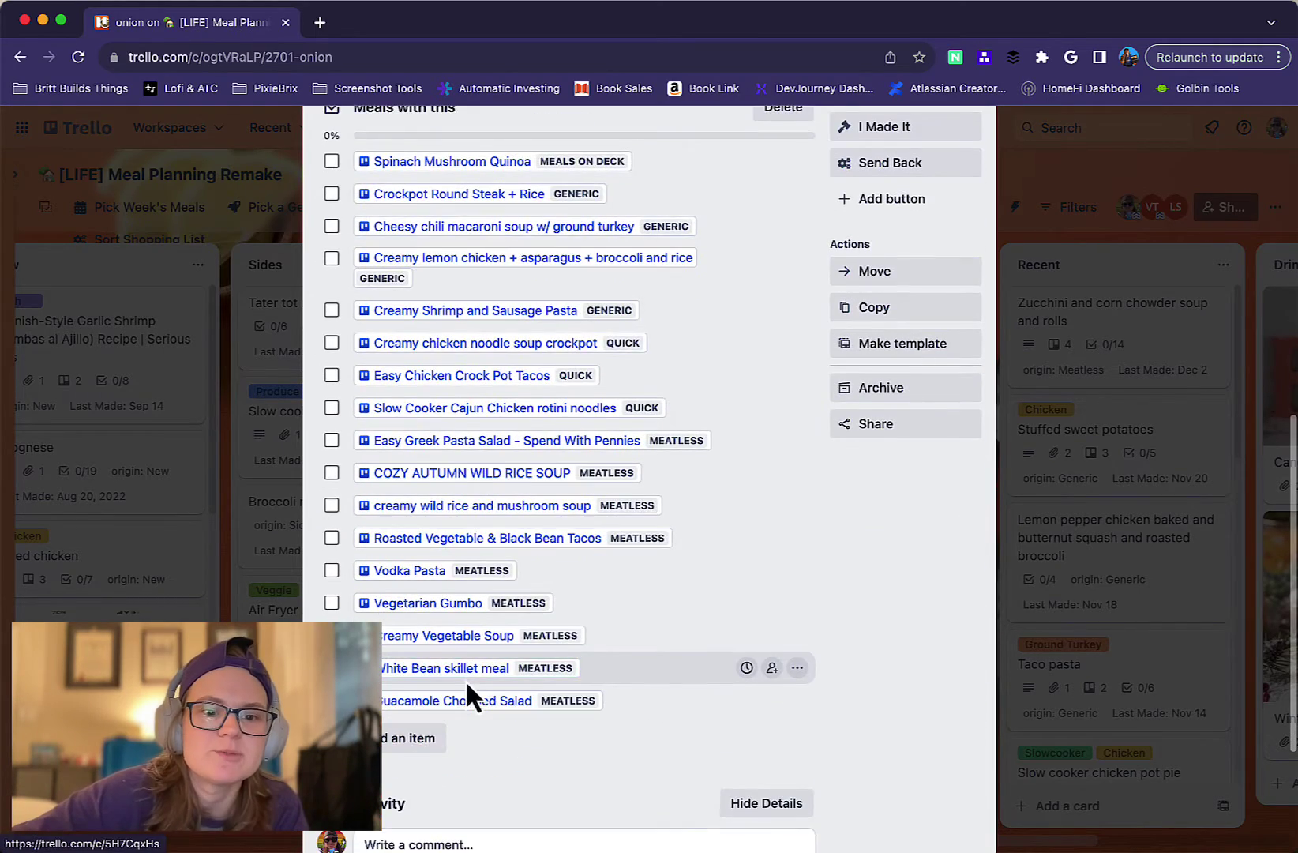
{"action": "scroll", "coordinate": [467, 686], "scroll_direction": "up", "scroll_amount": 3}
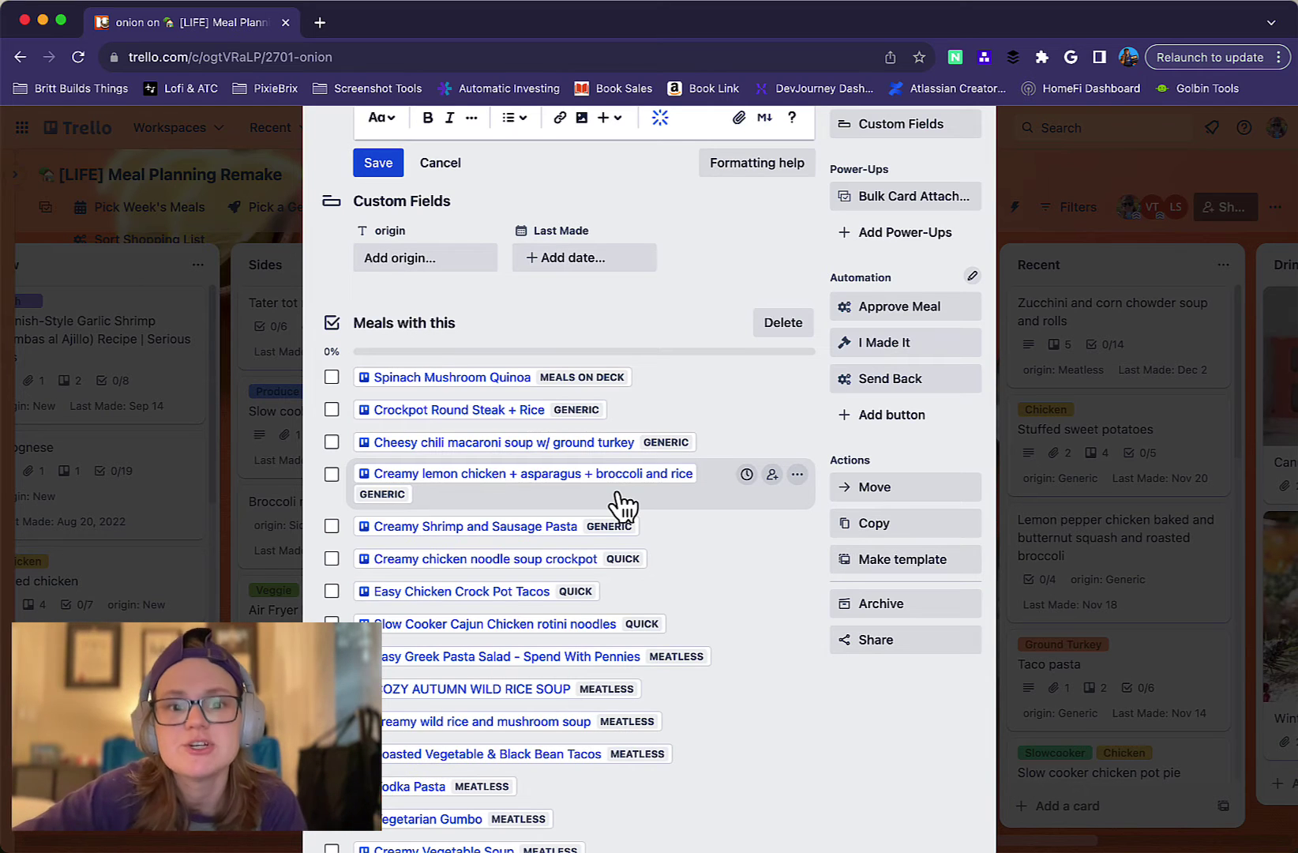
{"action": "scroll", "coordinate": [623, 504], "scroll_direction": "up", "scroll_amount": 6}
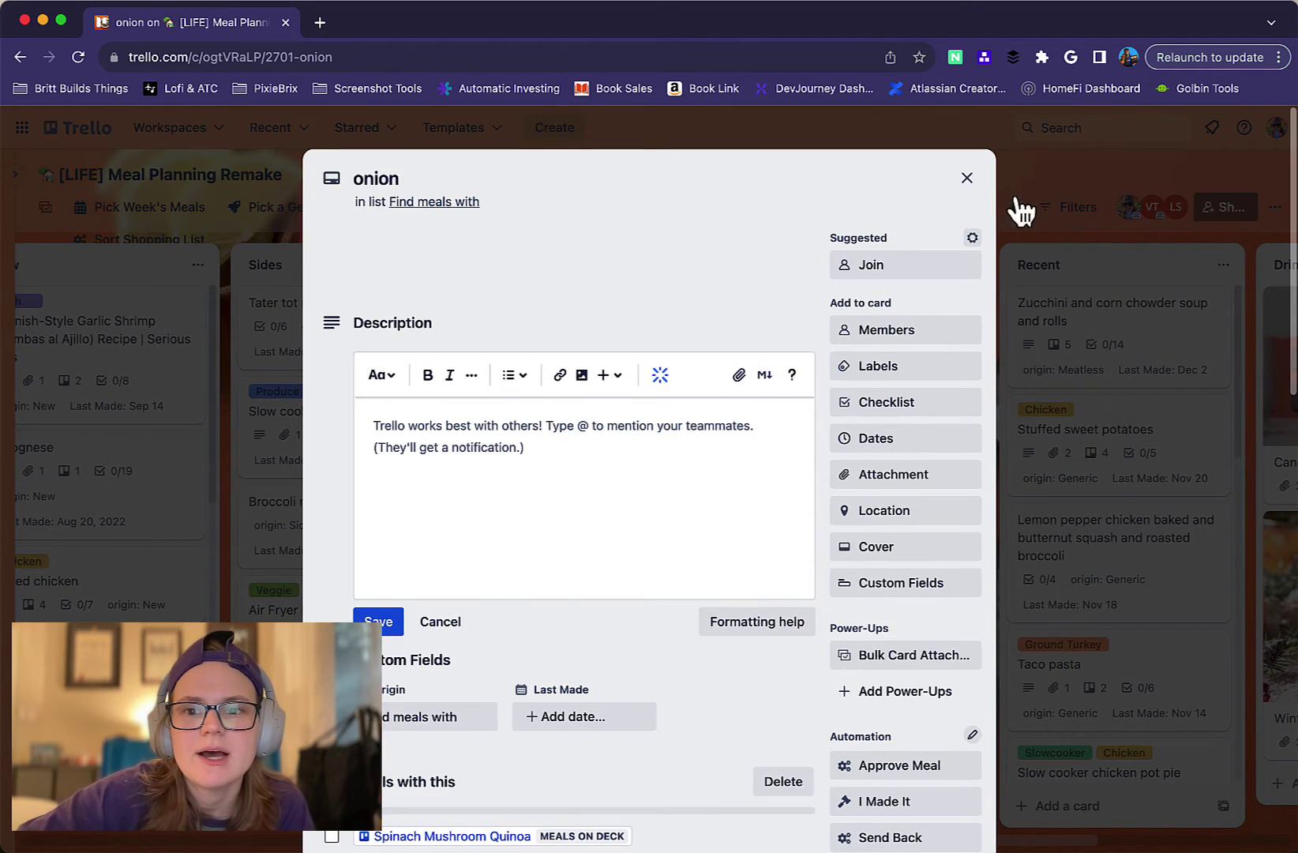
Close the onion card and view the Enabled automation rules, including Produce and Find meals with.
{"action": "left_click", "coordinate": [969, 178]}
{"action": "left_click", "coordinate": [1011, 209]}
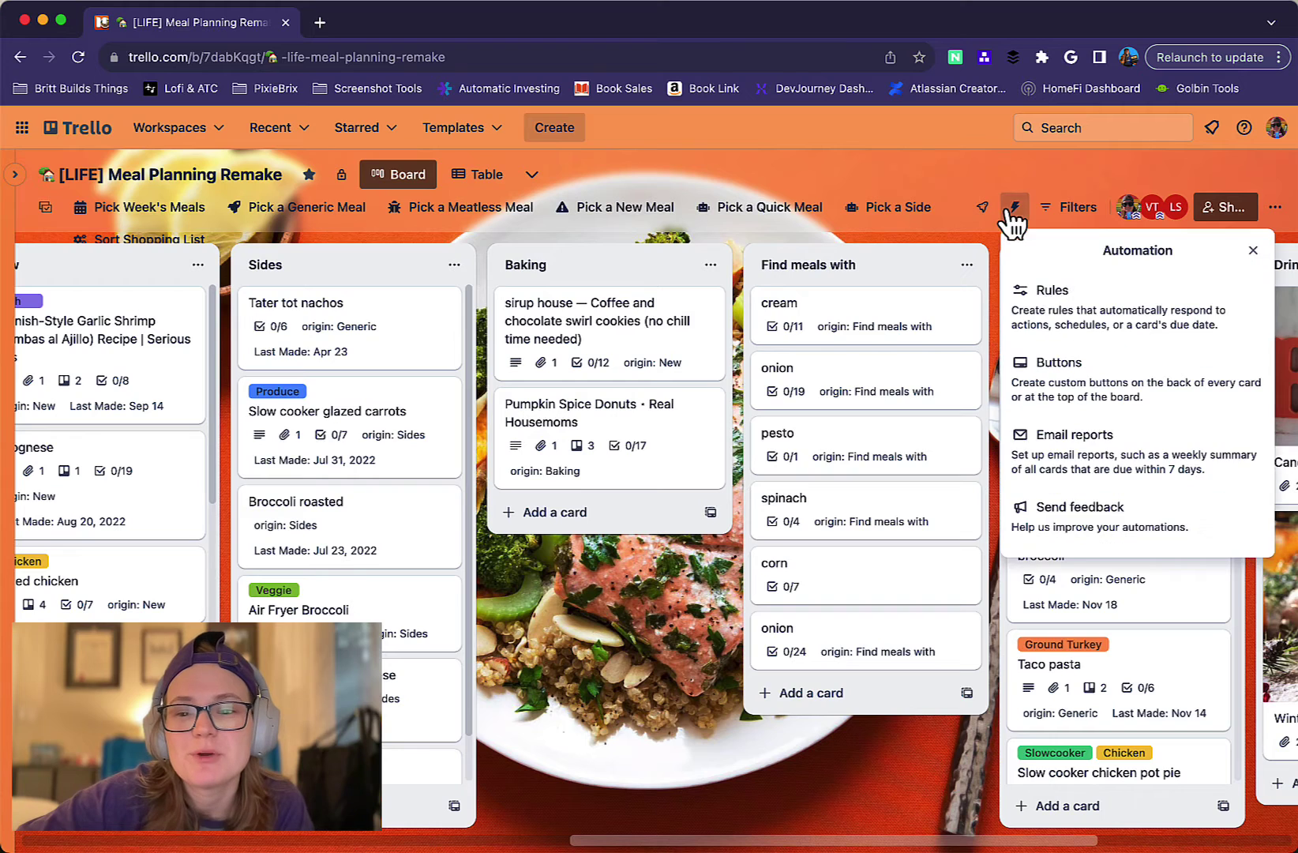
{"action": "left_click", "coordinate": [1055, 292]}
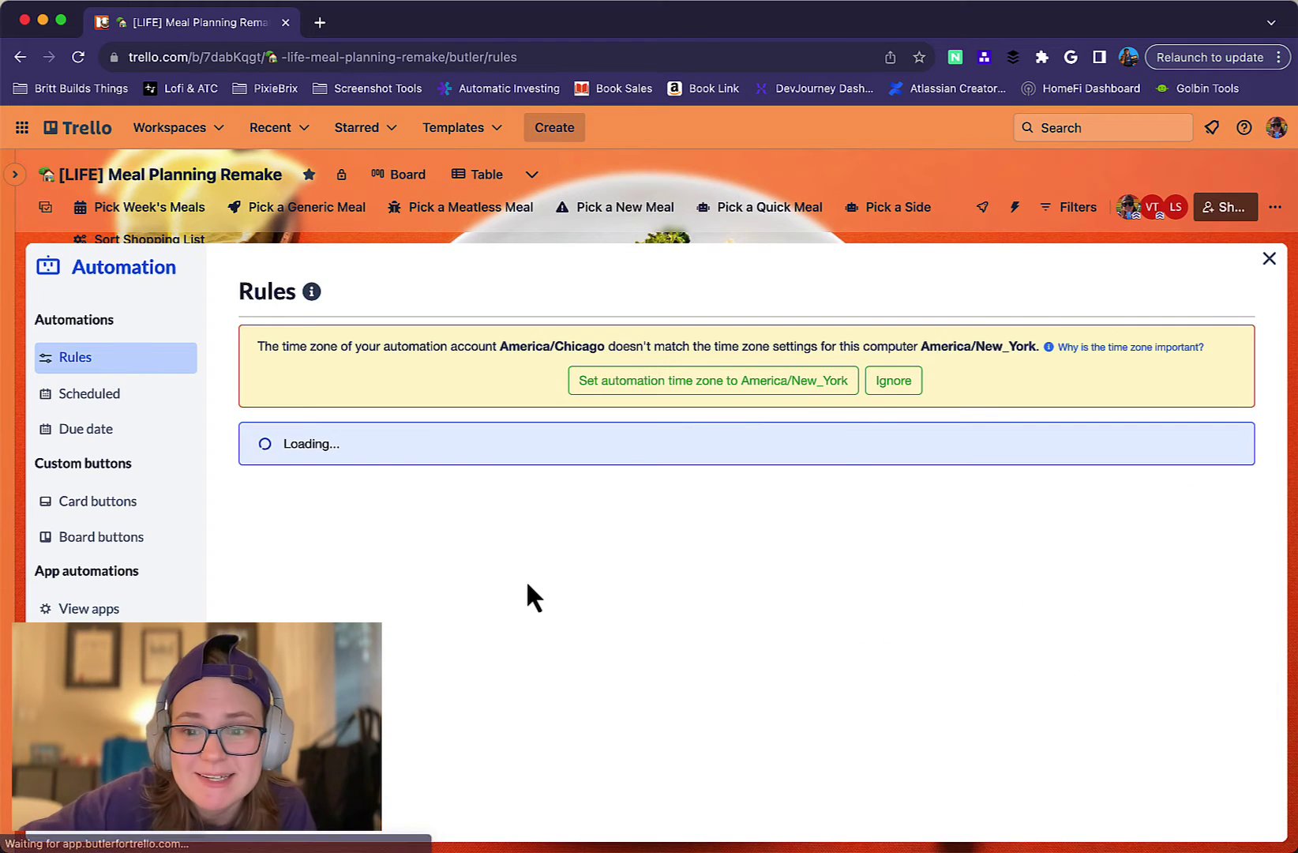
{"action": "left_click", "coordinate": [1094, 293]}
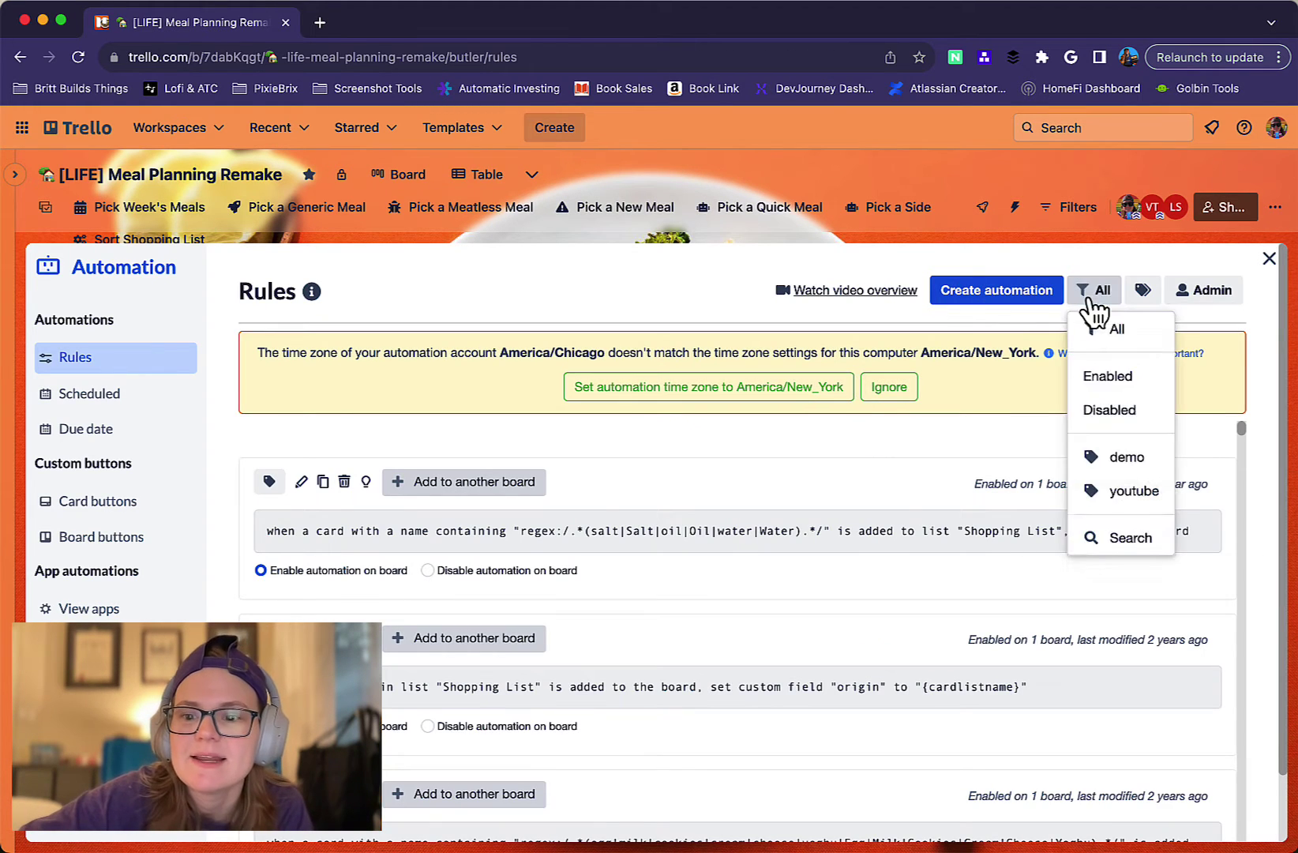
{"action": "key", "text": "Return"}
{"action": "scroll", "coordinate": [713, 644], "scroll_direction": "down", "scroll_amount": 7}
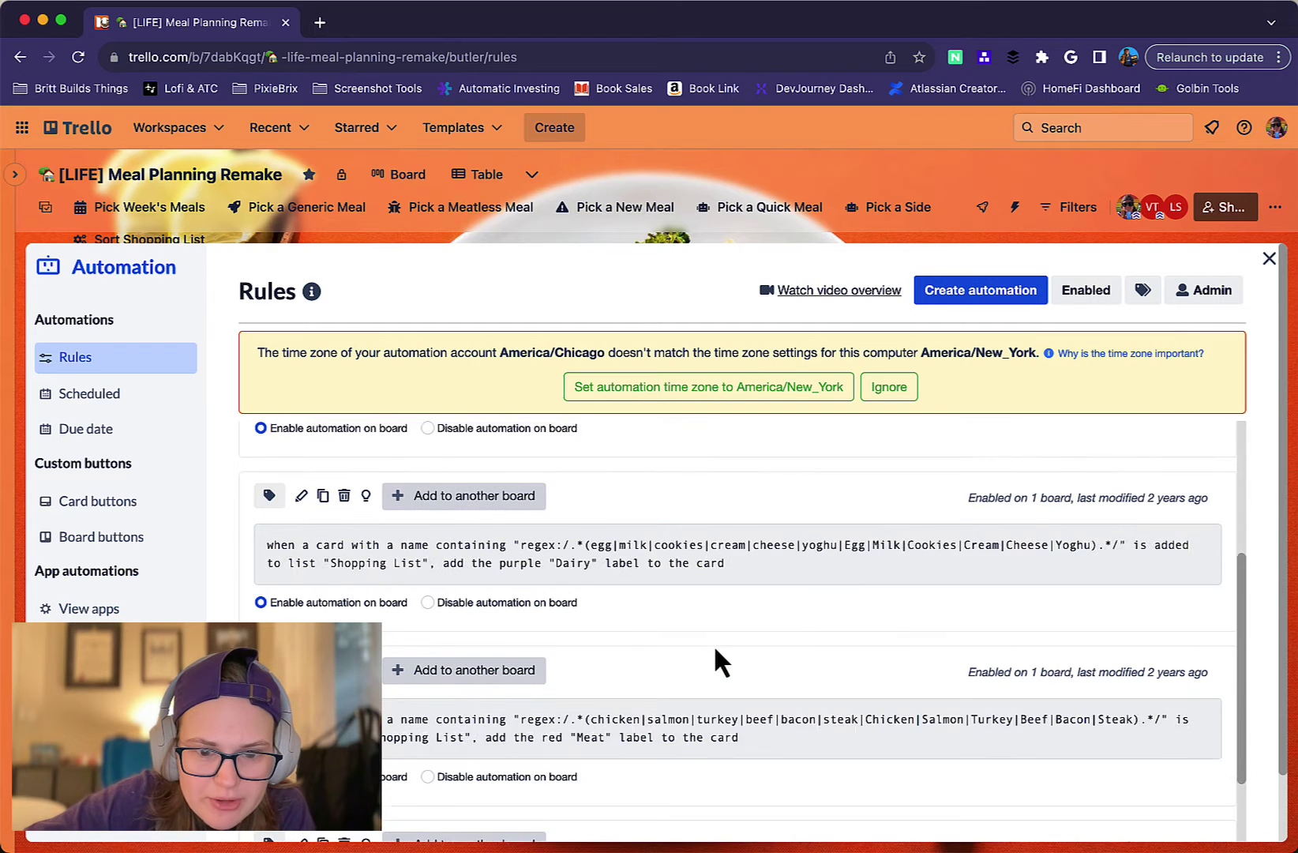
{"action": "scroll", "coordinate": [714, 649], "scroll_direction": "down", "scroll_amount": 2}
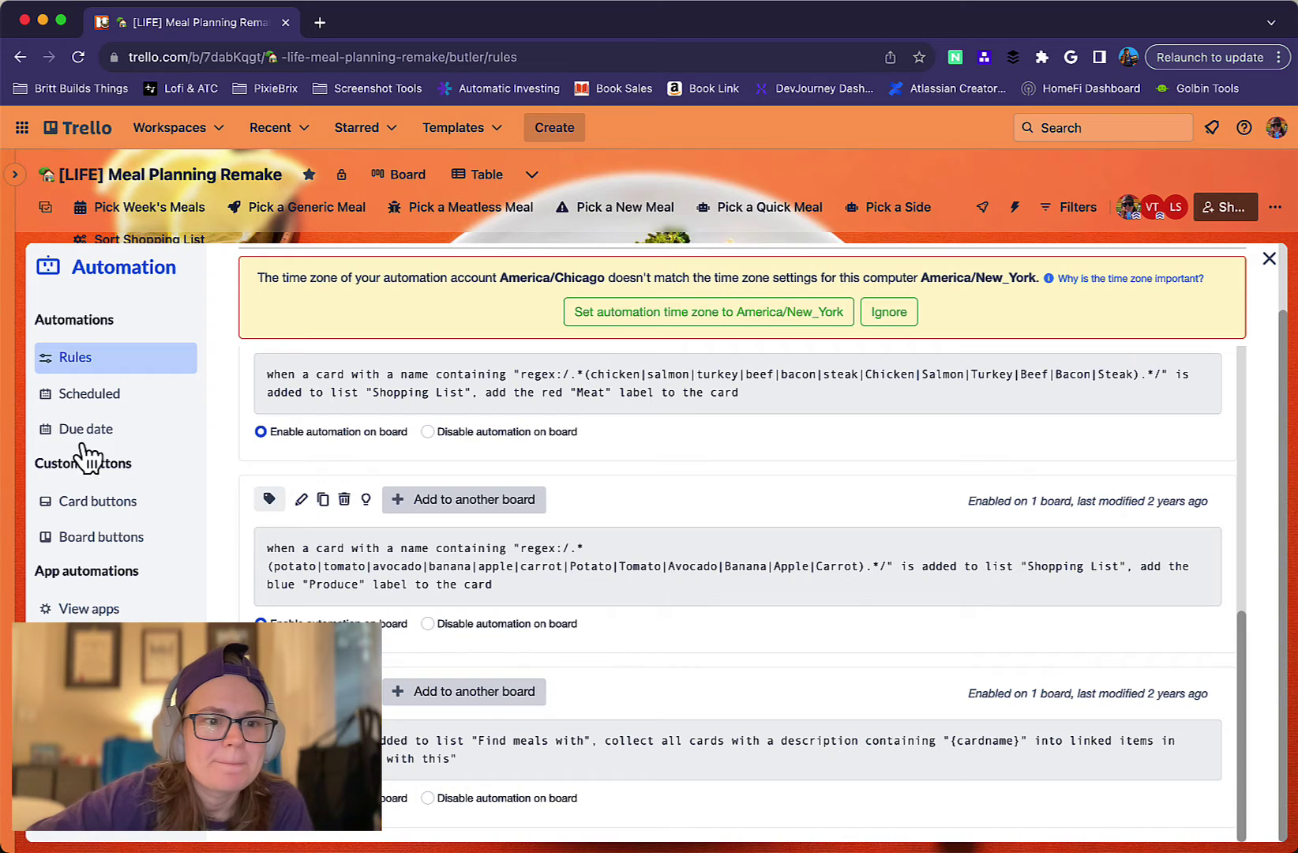
Review the Friday scheduled rule's Last Made and {{%origin}} parts, then view Due date automations.
{"action": "left_click", "coordinate": [101, 404]}
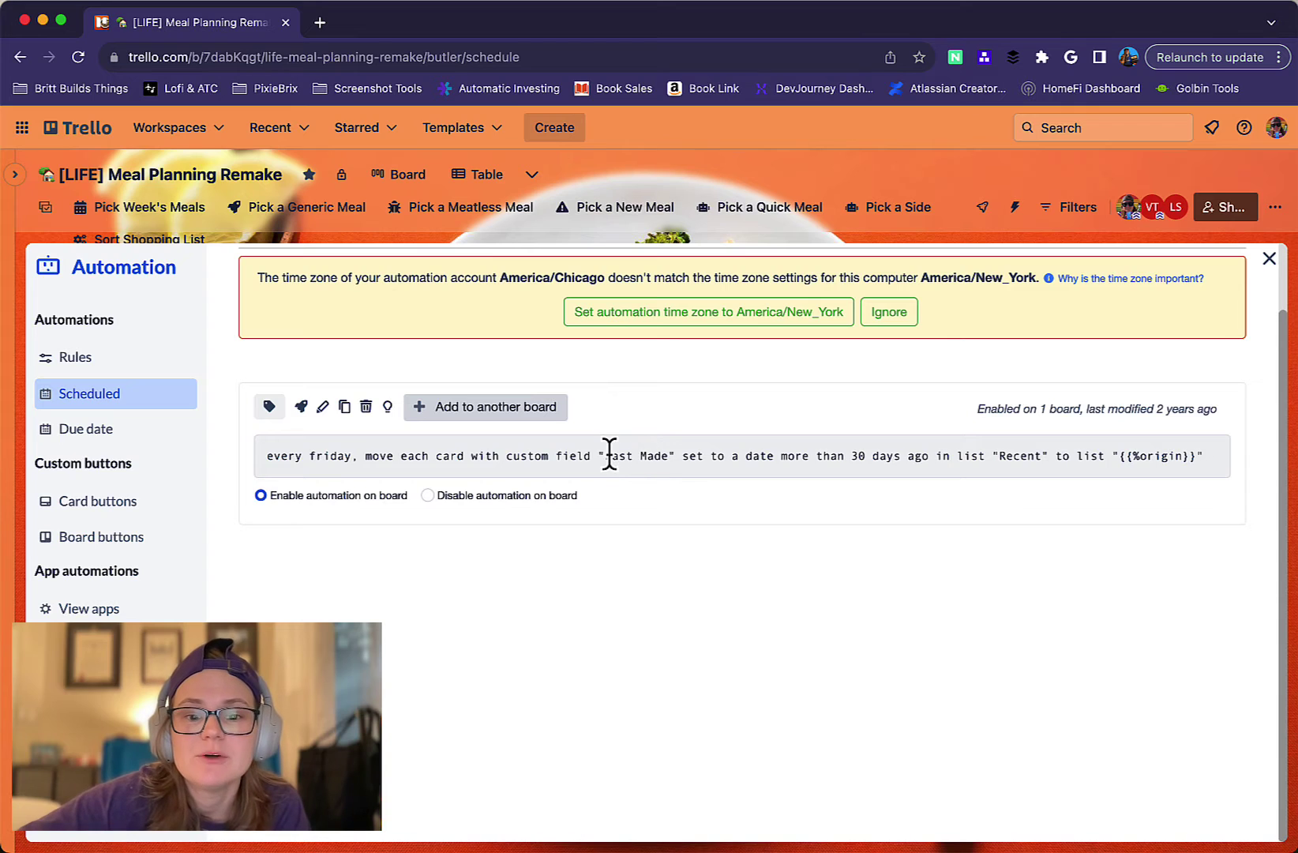
{"action": "left_click_drag", "start_coordinate": [606, 456], "coordinate": [671, 455]}
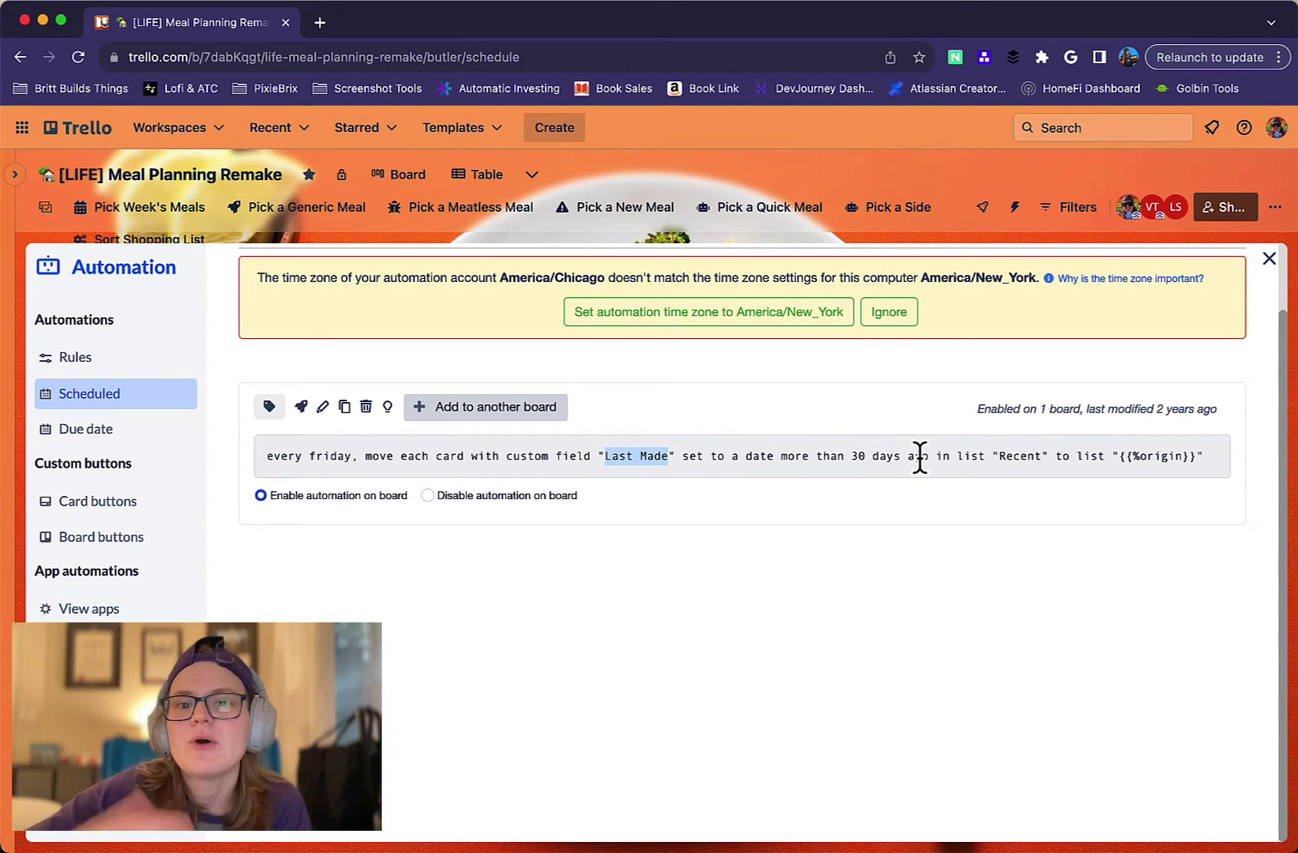
{"action": "left_click", "coordinate": [887, 621]}
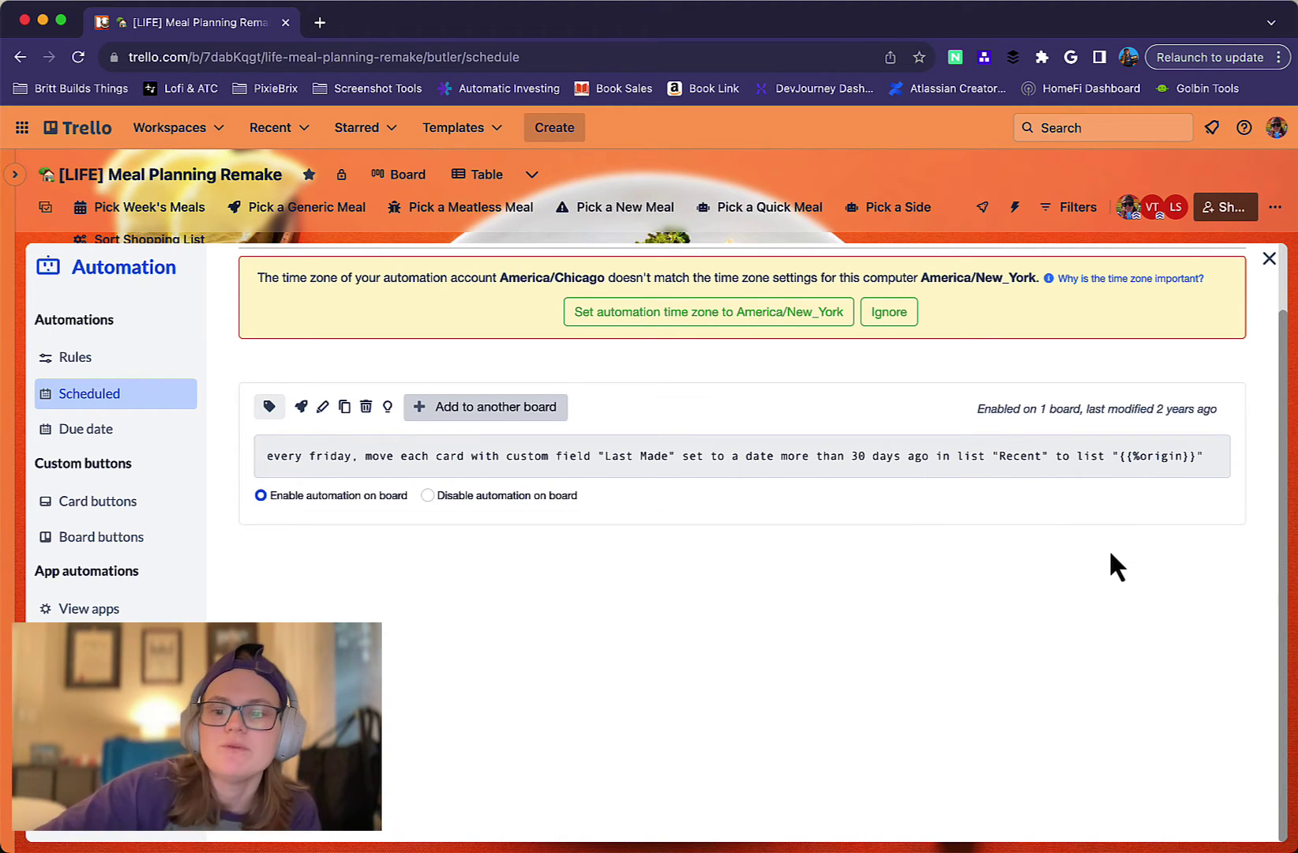
{"action": "left_click_drag", "start_coordinate": [1117, 456], "coordinate": [1196, 459]}
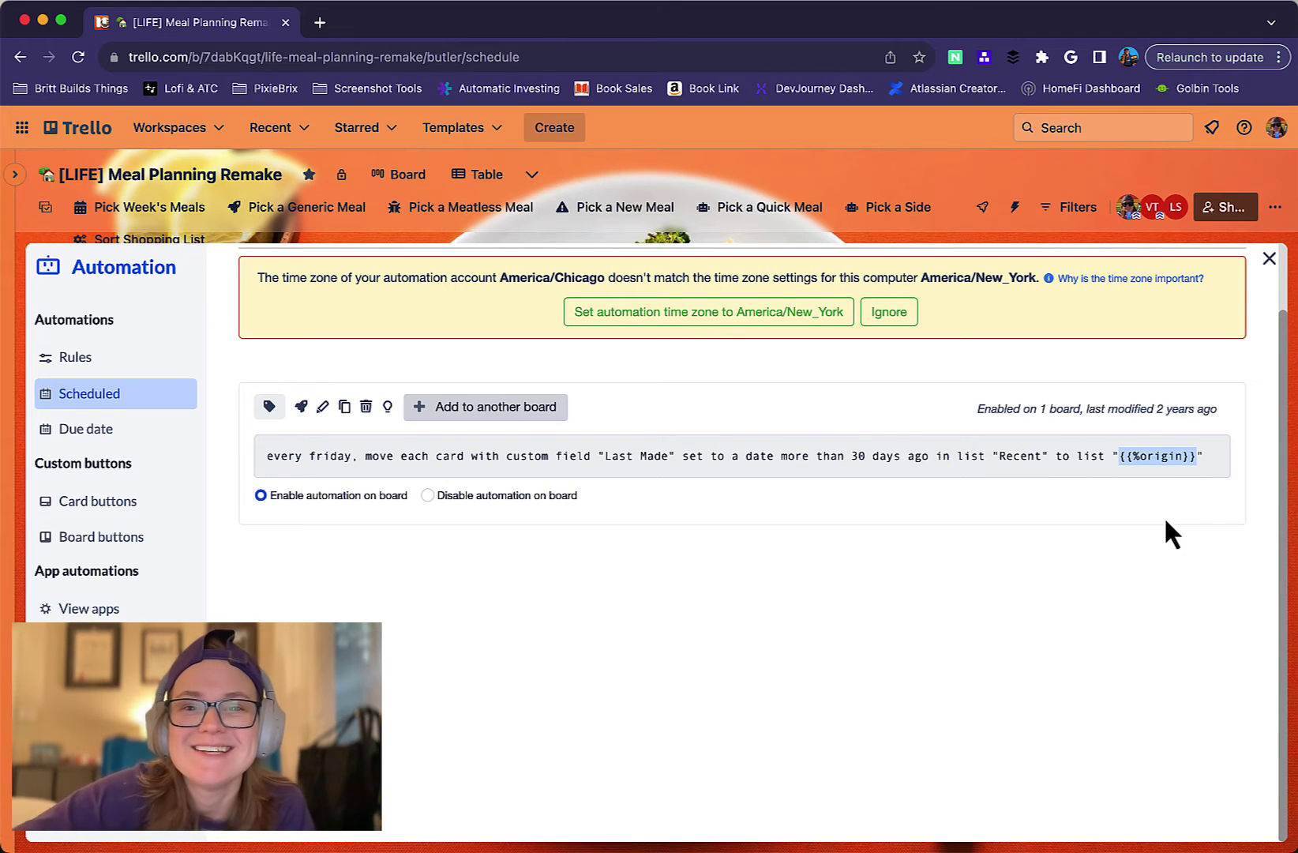
{"action": "left_click", "coordinate": [109, 442]}
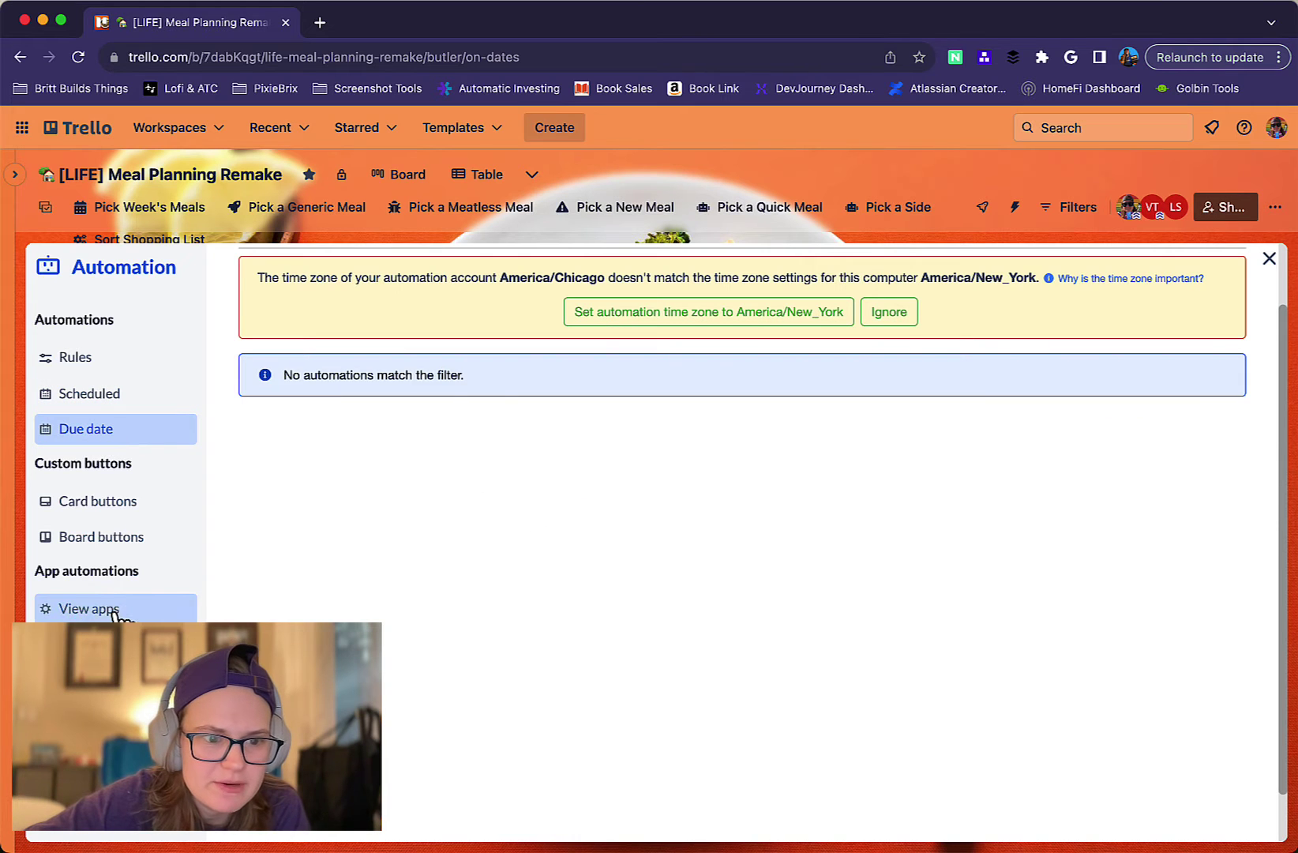
Show the card buttons and highlight Approve Meal's move to Meals On Deck.
{"action": "left_click", "coordinate": [123, 513]}
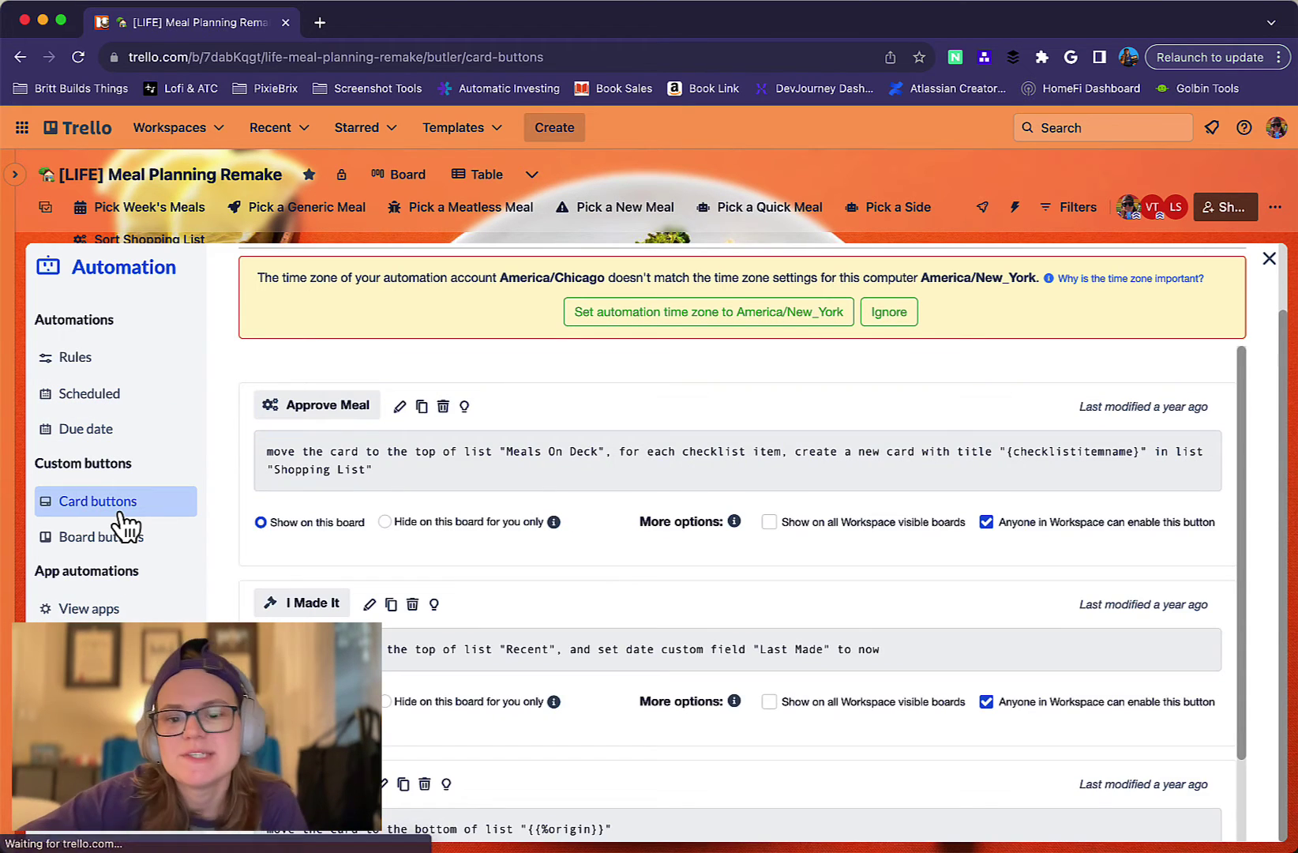
{"action": "scroll", "coordinate": [457, 517], "scroll_direction": "down", "scroll_amount": 2}
{"action": "scroll", "coordinate": [455, 515], "scroll_direction": "up", "scroll_amount": 2}
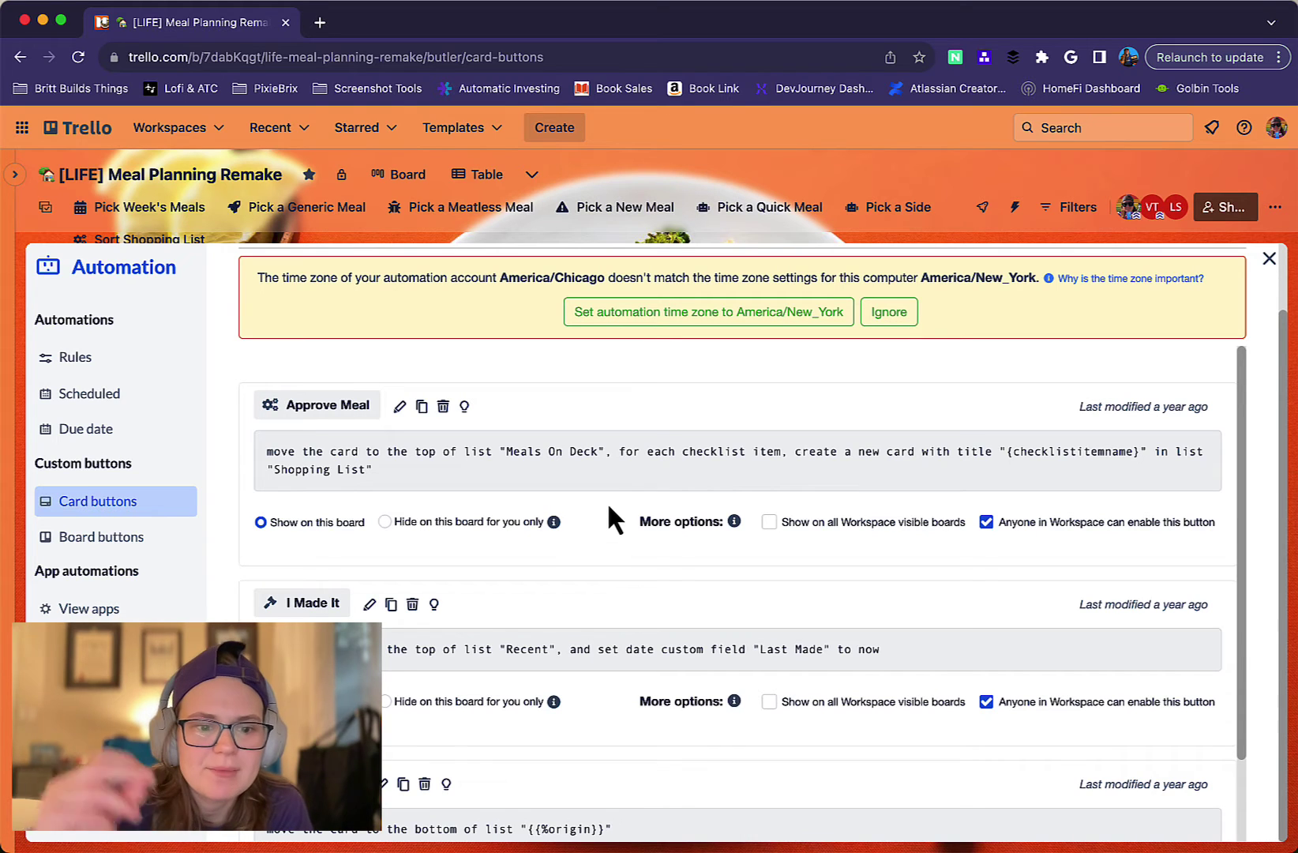
{"action": "left_click_drag", "start_coordinate": [280, 451], "coordinate": [606, 454]}
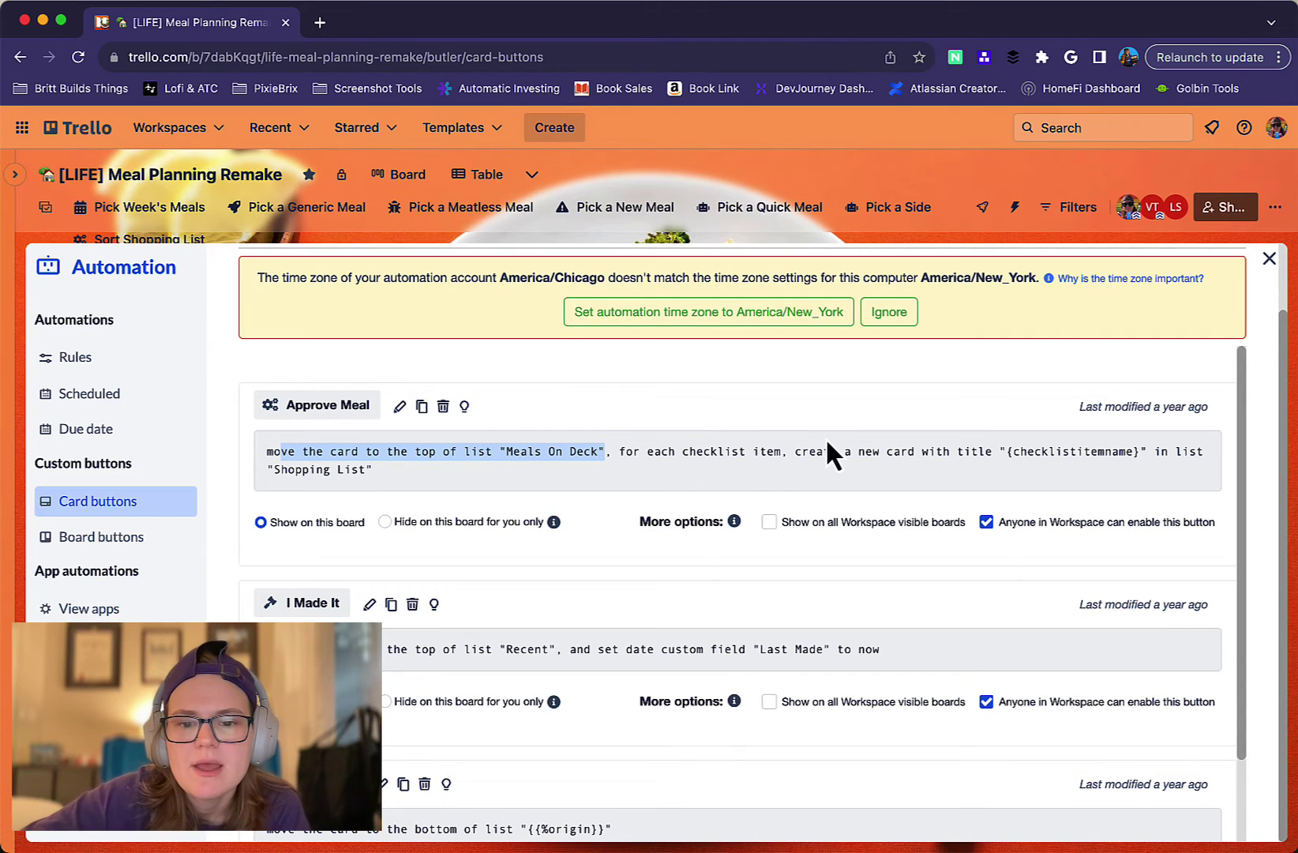
Highlight the I Made It action description, then close the Automation panel.
{"action": "scroll", "coordinate": [825, 442], "scroll_direction": "down", "scroll_amount": 1}
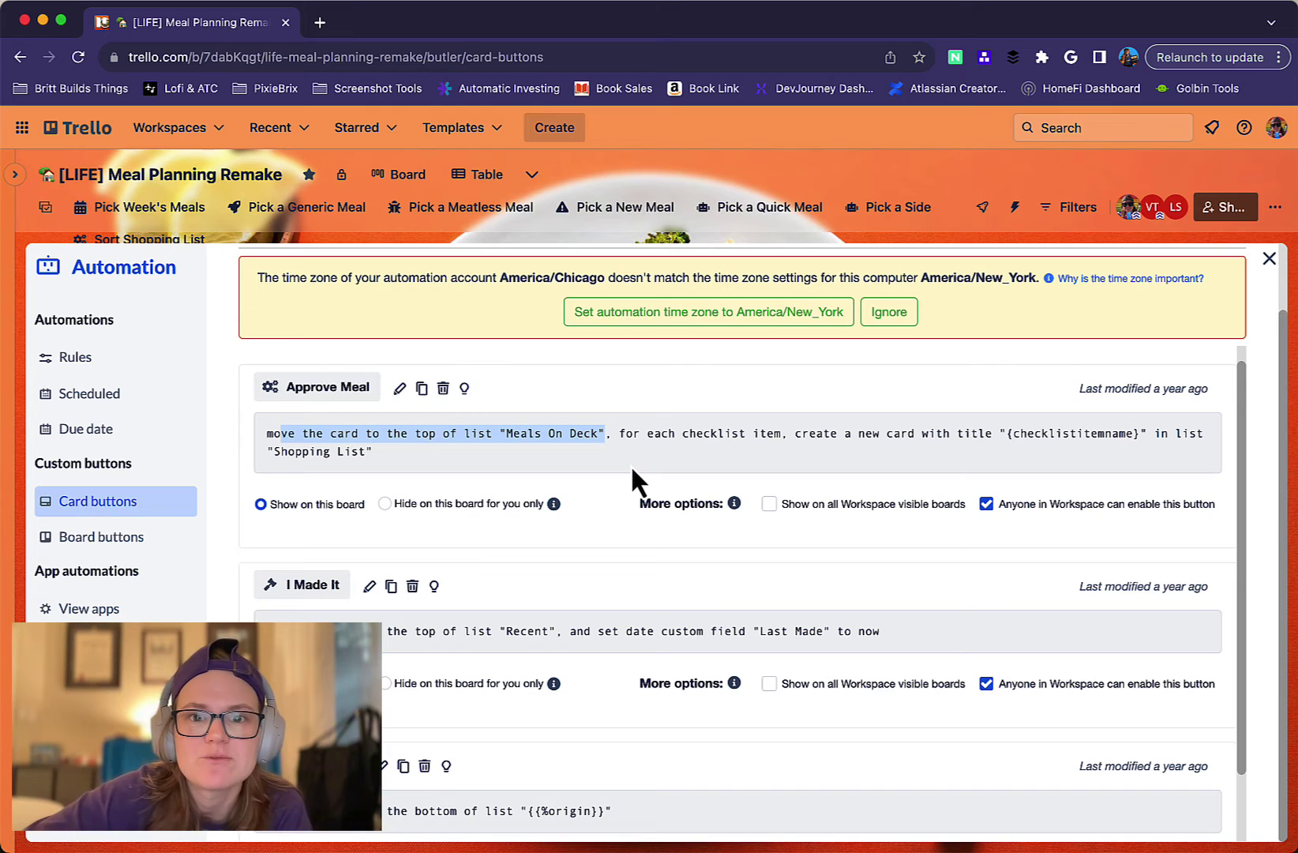
{"action": "scroll", "coordinate": [632, 470], "scroll_direction": "down", "scroll_amount": 1}
{"action": "scroll", "coordinate": [631, 469], "scroll_direction": "down", "scroll_amount": 1}
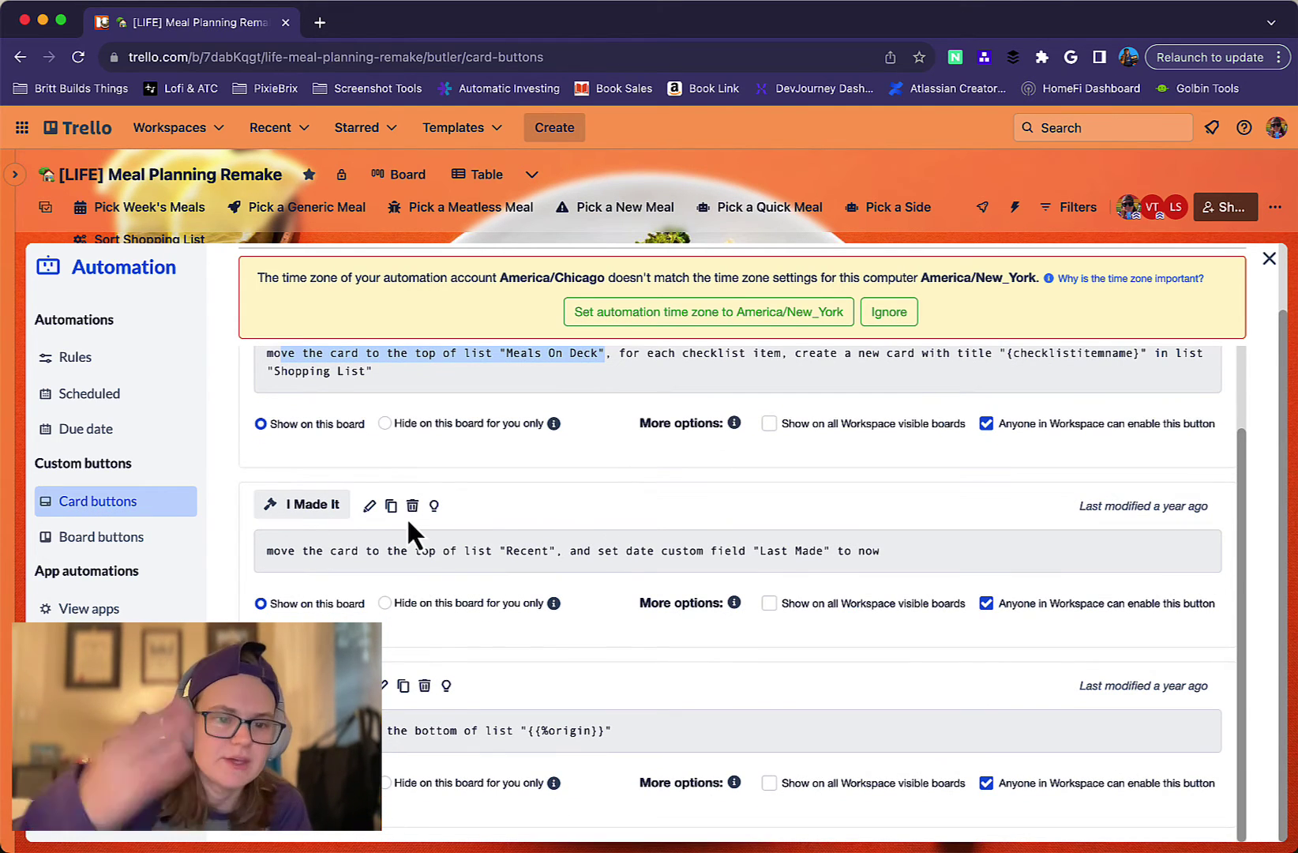
{"action": "triple_click", "coordinate": [299, 550]}
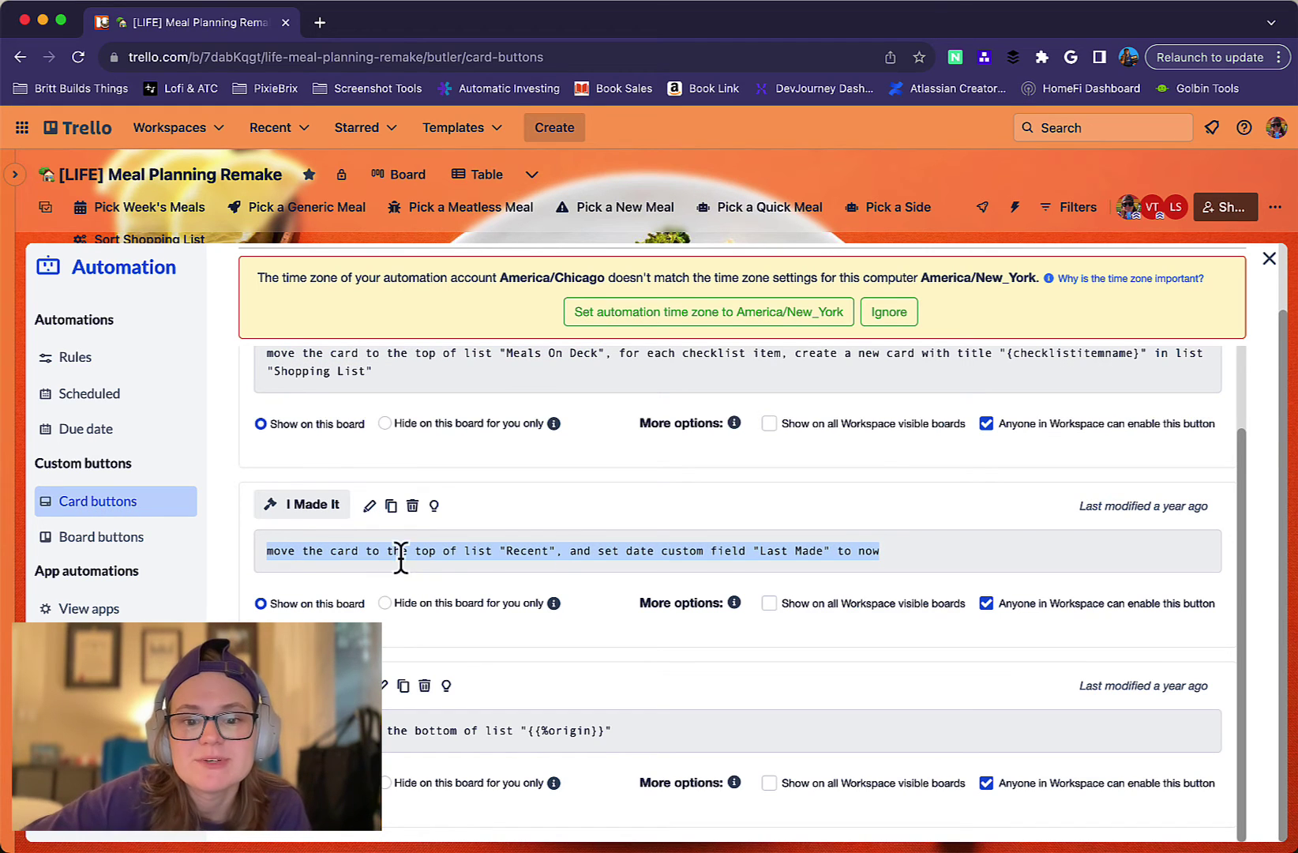
{"action": "left_click", "coordinate": [742, 555]}
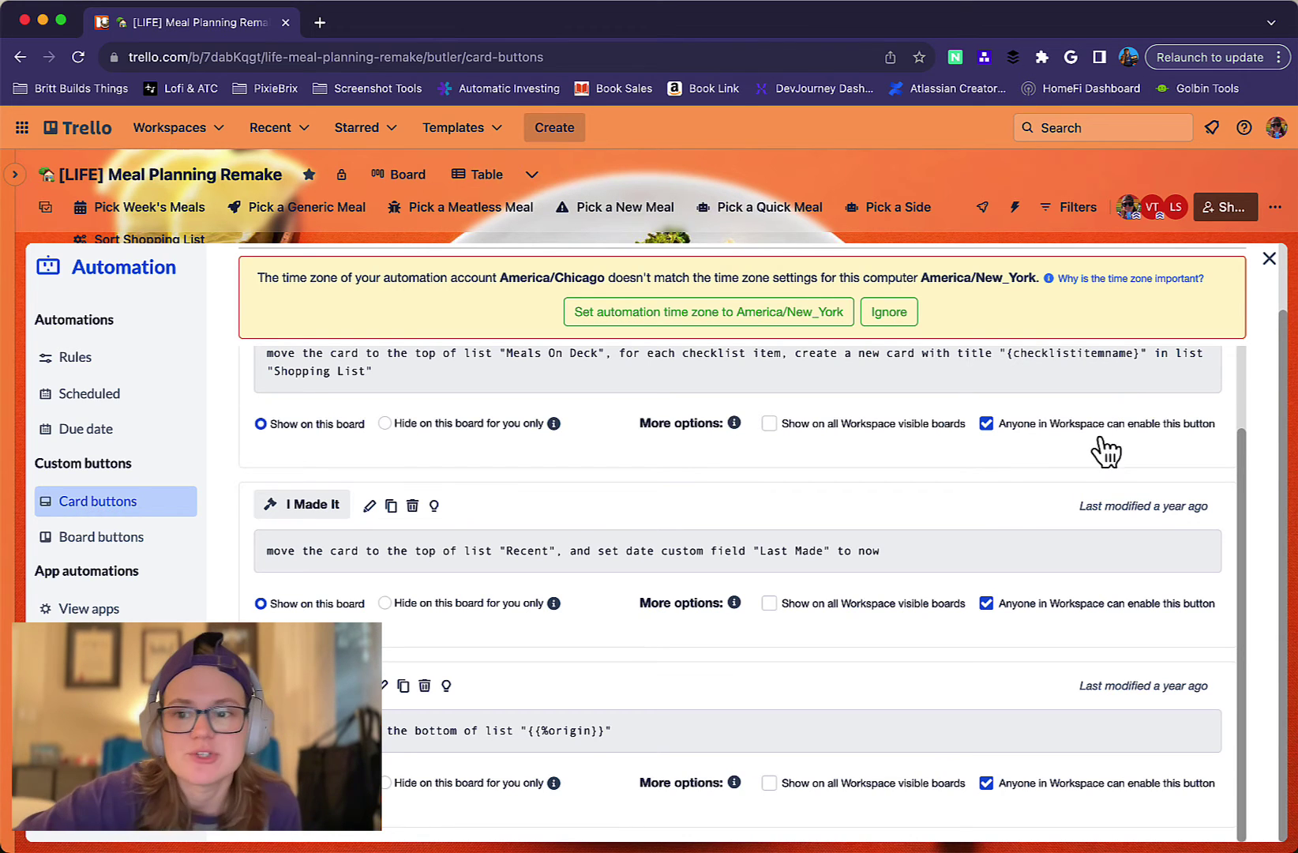
{"action": "left_click", "coordinate": [1268, 258]}
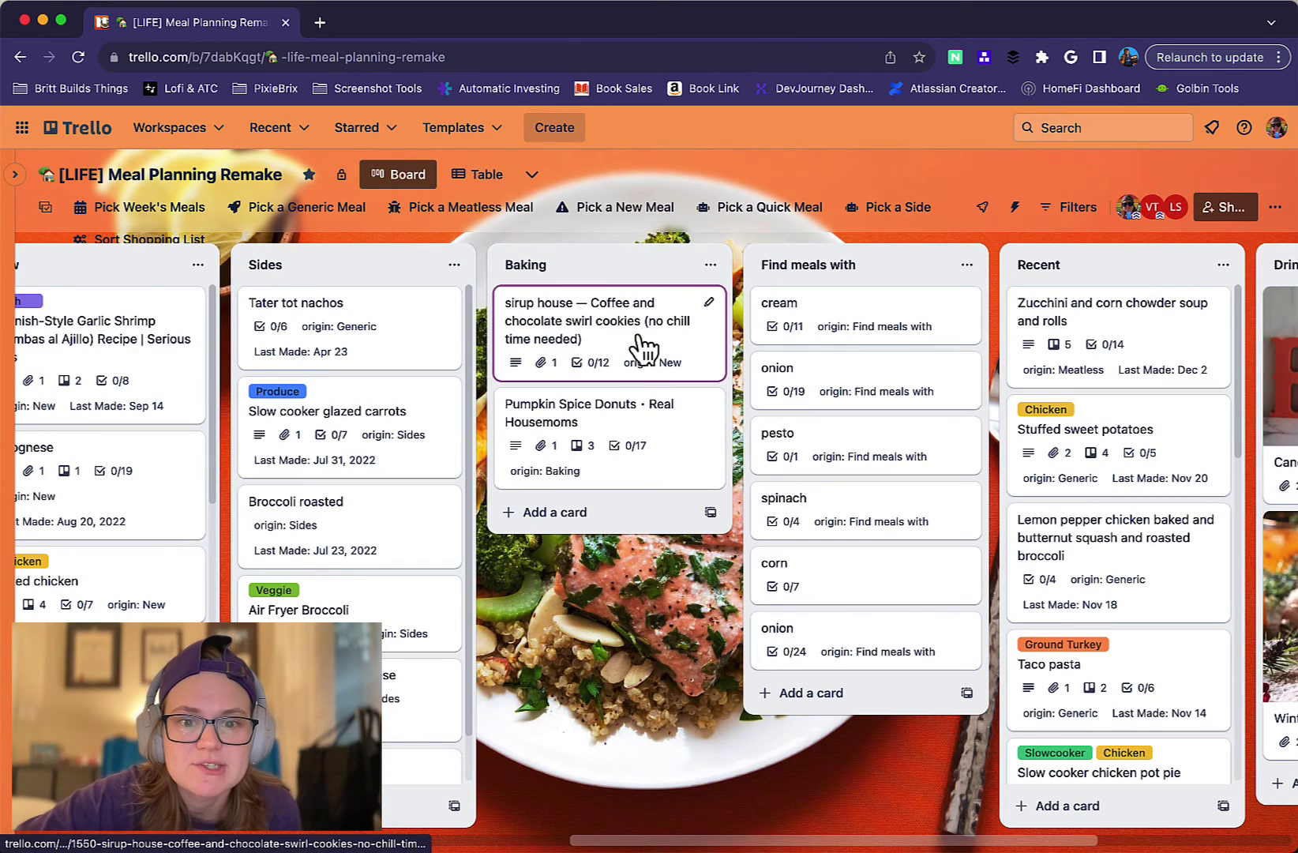
Reopen Automation rules from the board header, showing card buttons like I Made It moving to Recent.
{"action": "scroll", "coordinate": [302, 415], "scroll_direction": "left", "scroll_amount": 5}
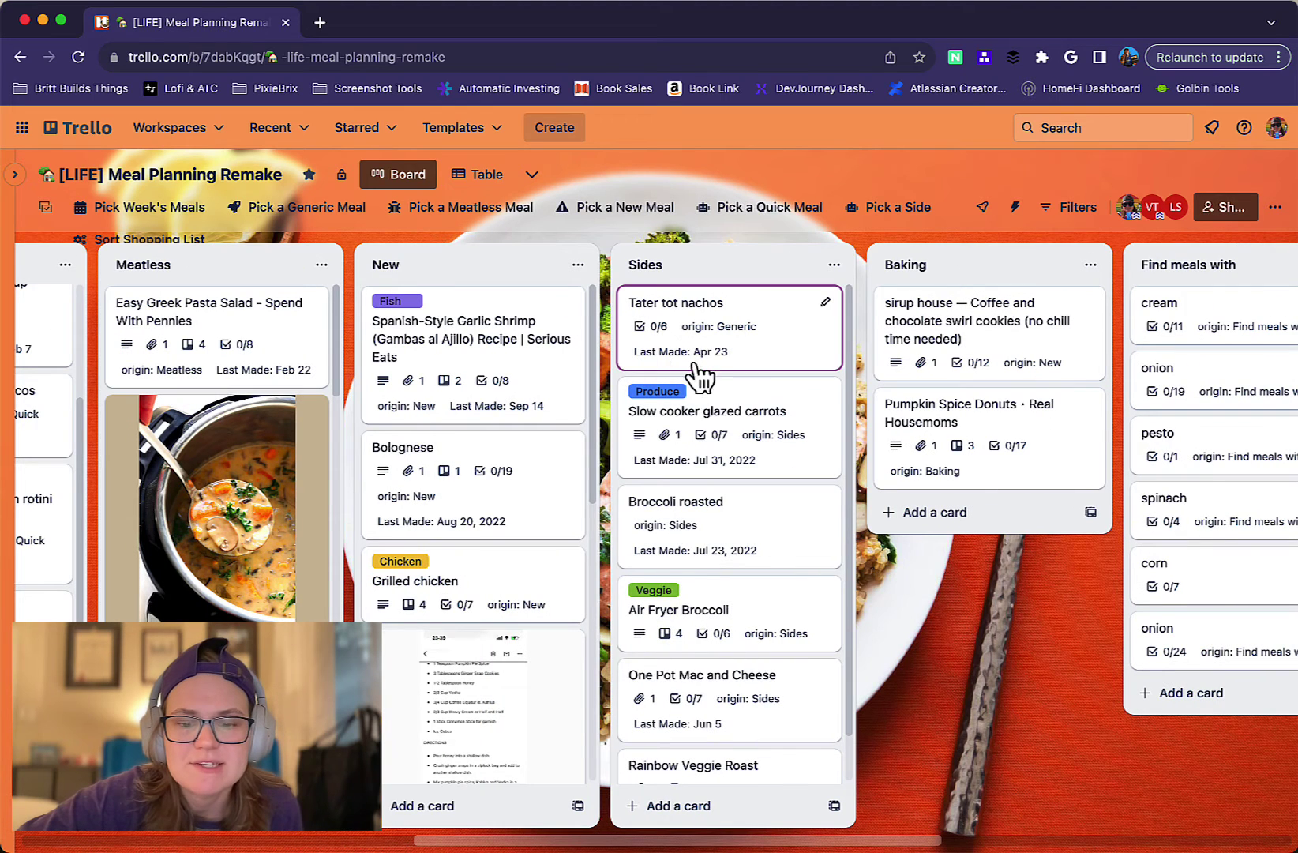
{"action": "scroll", "coordinate": [712, 576], "scroll_direction": "down", "scroll_amount": 1}
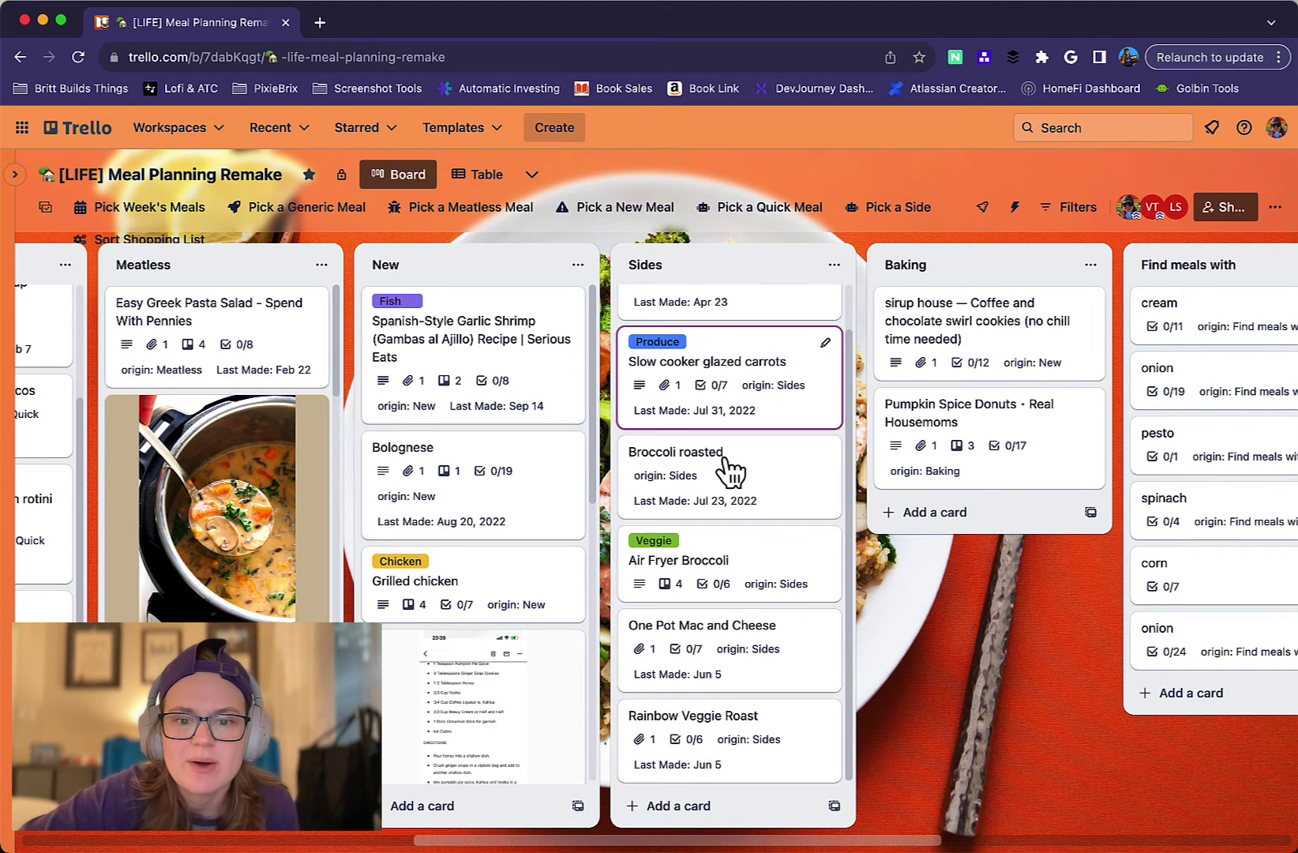
{"action": "scroll", "coordinate": [730, 438], "scroll_direction": "up", "scroll_amount": 1}
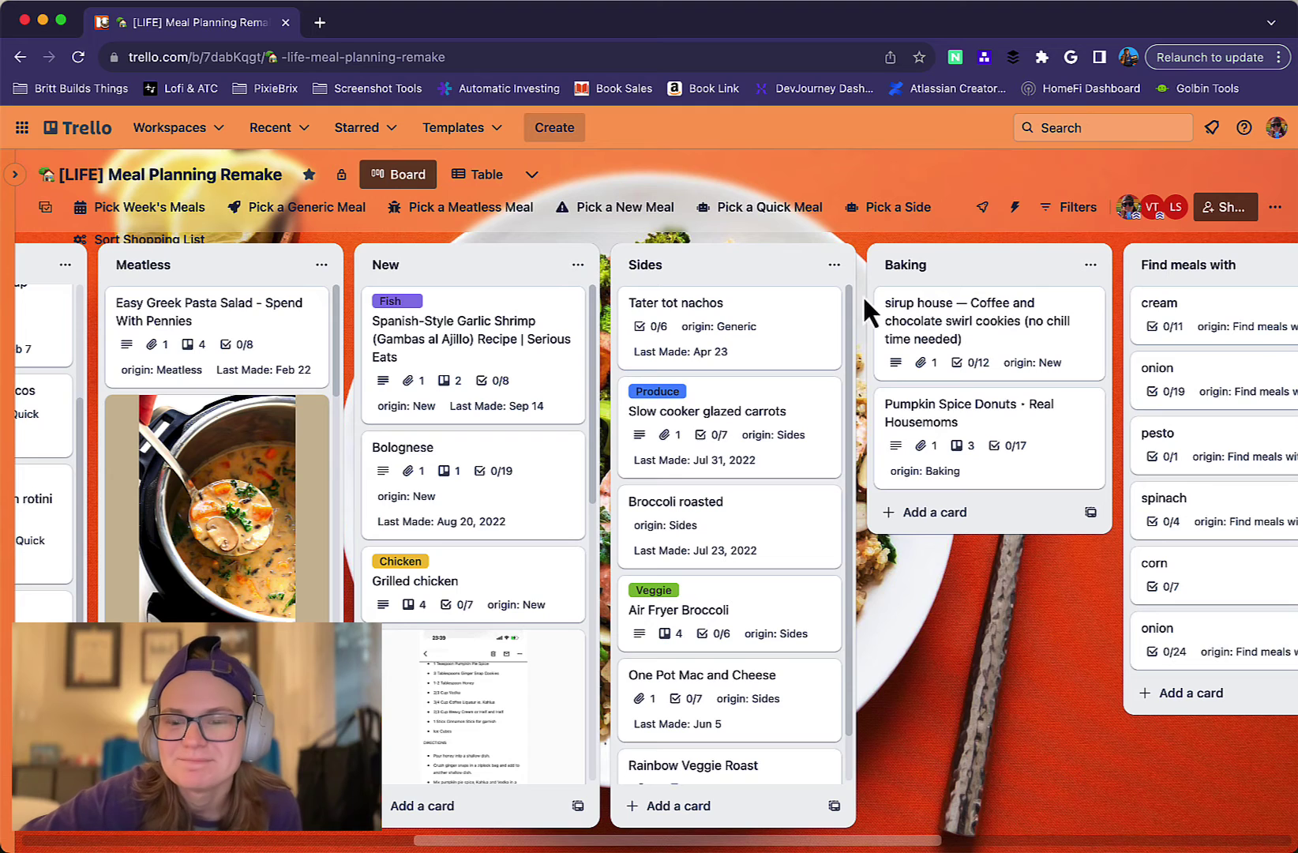
{"action": "left_click", "coordinate": [1016, 208]}
{"action": "left_click", "coordinate": [1044, 296]}
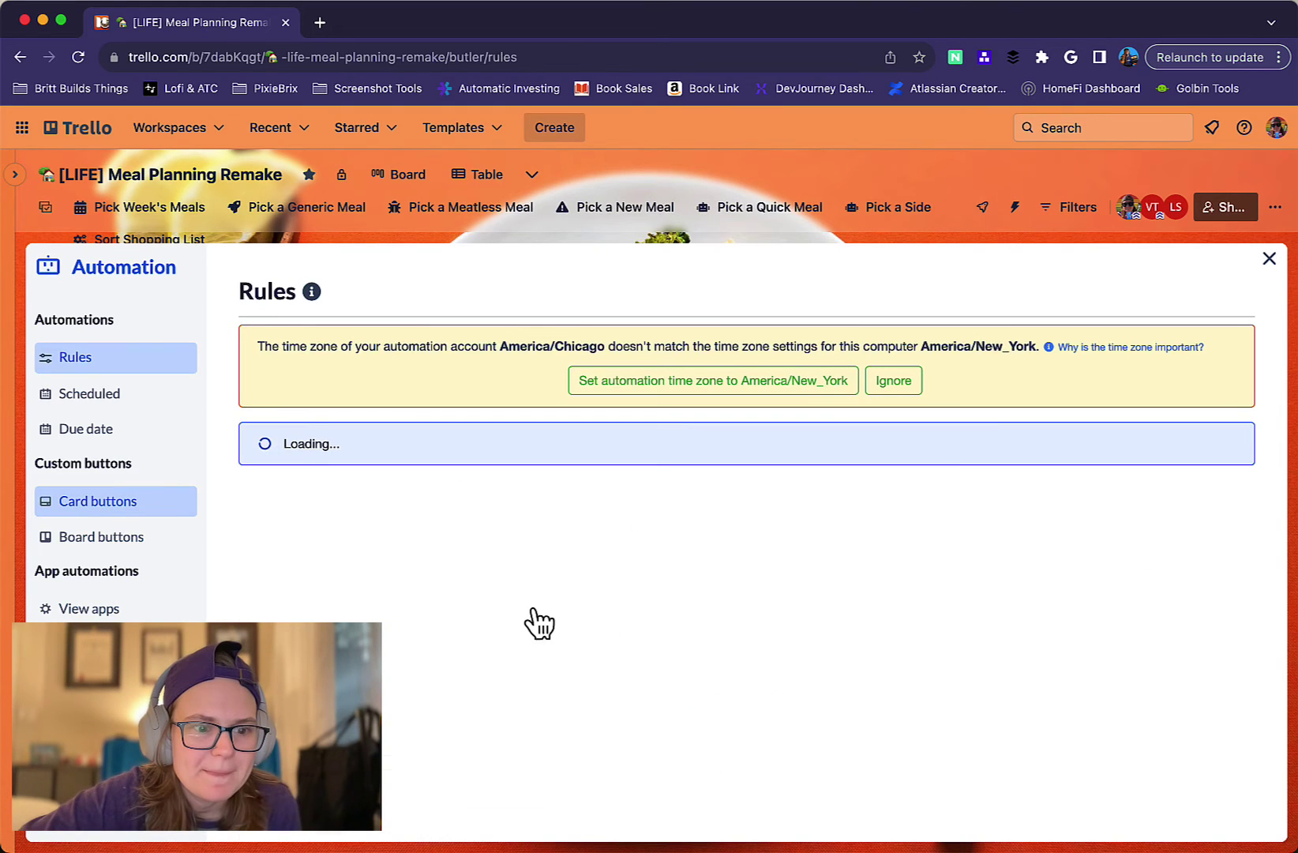
{"action": "scroll", "coordinate": [739, 624], "scroll_direction": "down", "scroll_amount": 5}
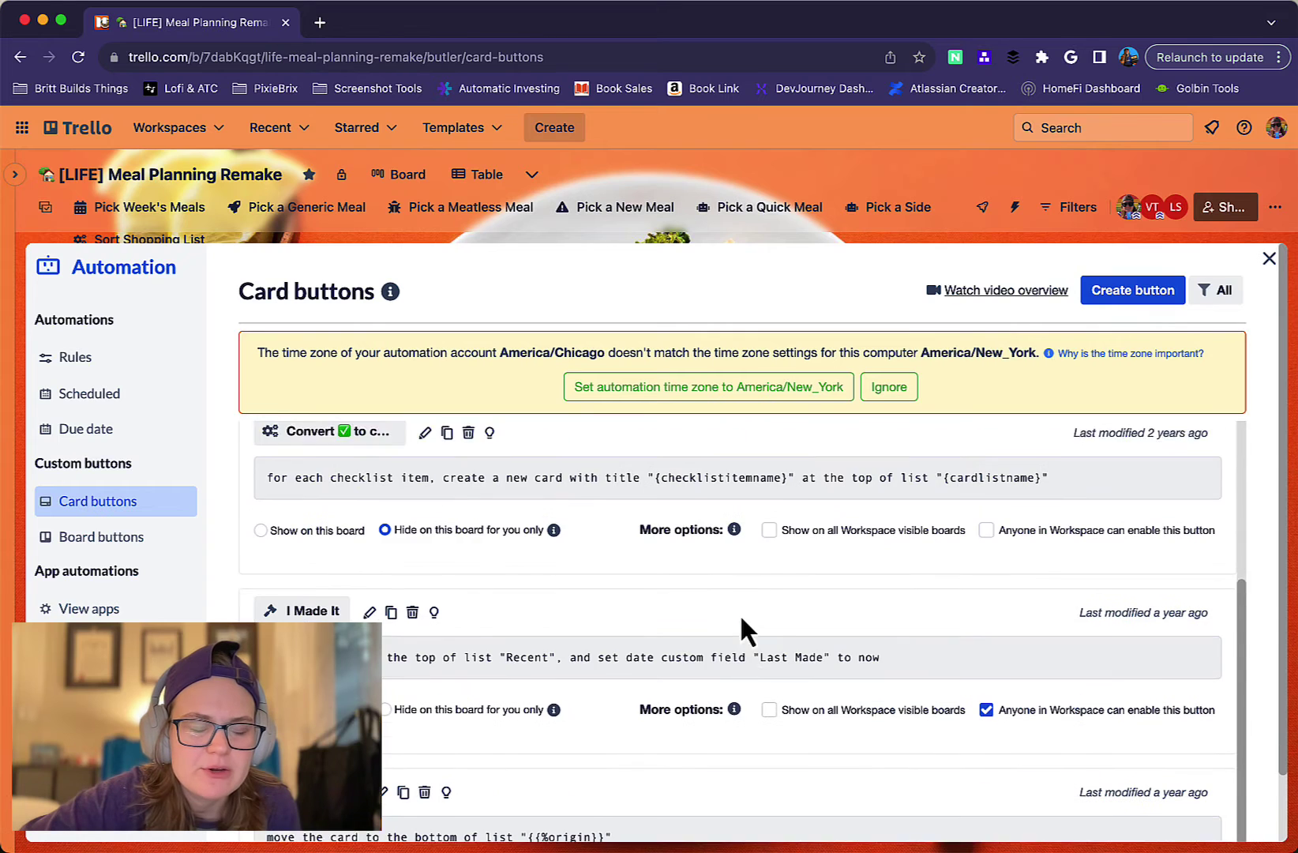
{"action": "scroll", "coordinate": [599, 649], "scroll_direction": "down", "scroll_amount": 1}
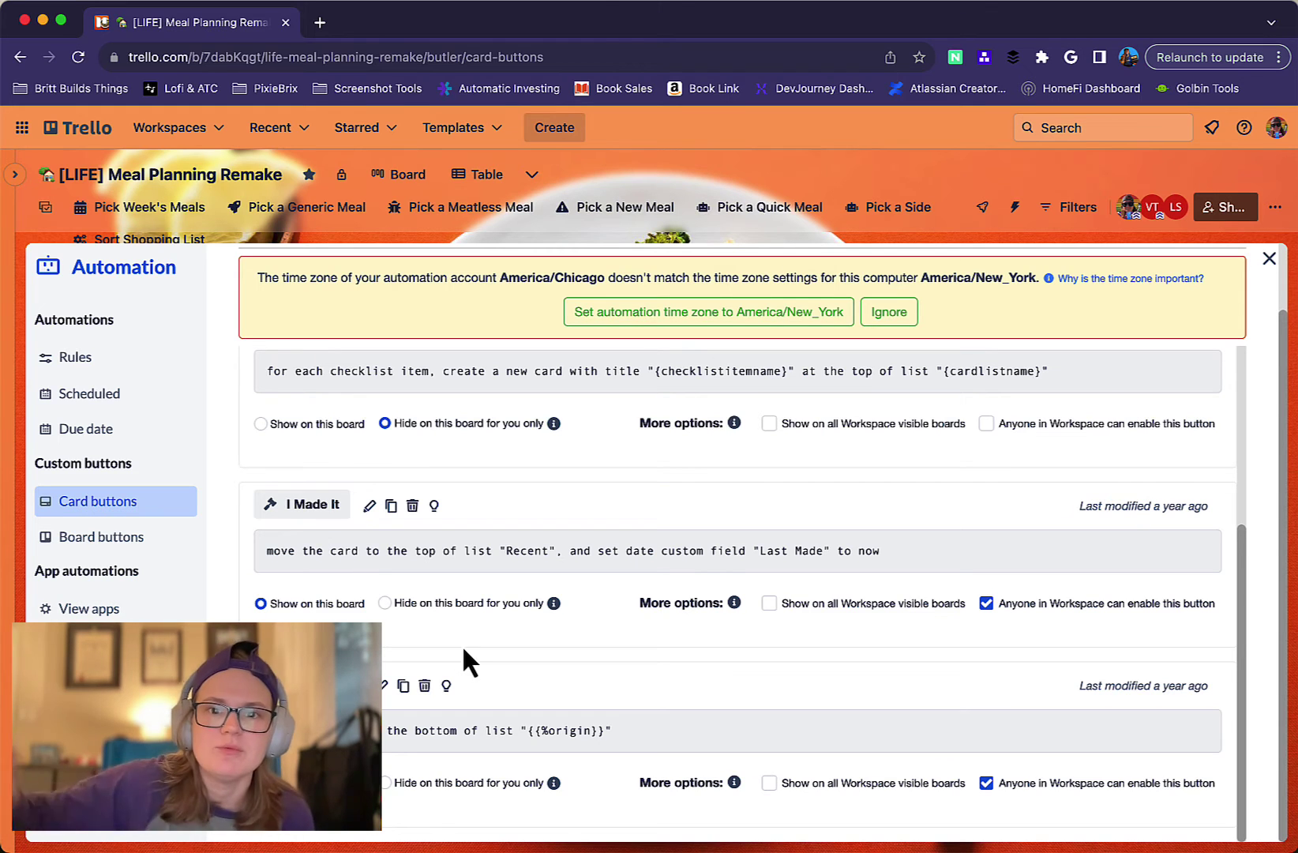
Show the Board buttons list and scroll to the Pick a Meatless Meal button.
{"action": "left_click", "coordinate": [133, 543]}
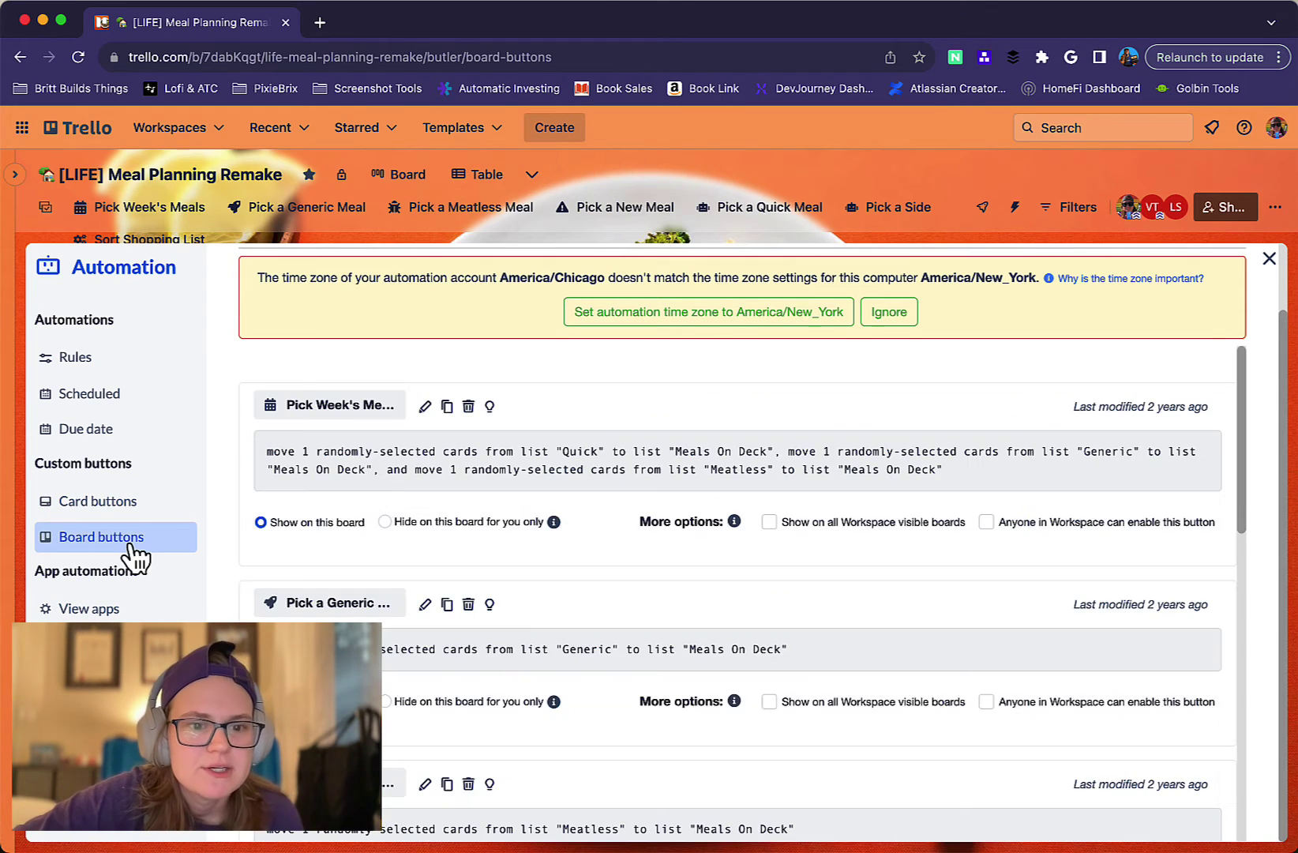
{"action": "scroll", "coordinate": [579, 440], "scroll_direction": "down", "scroll_amount": 2}
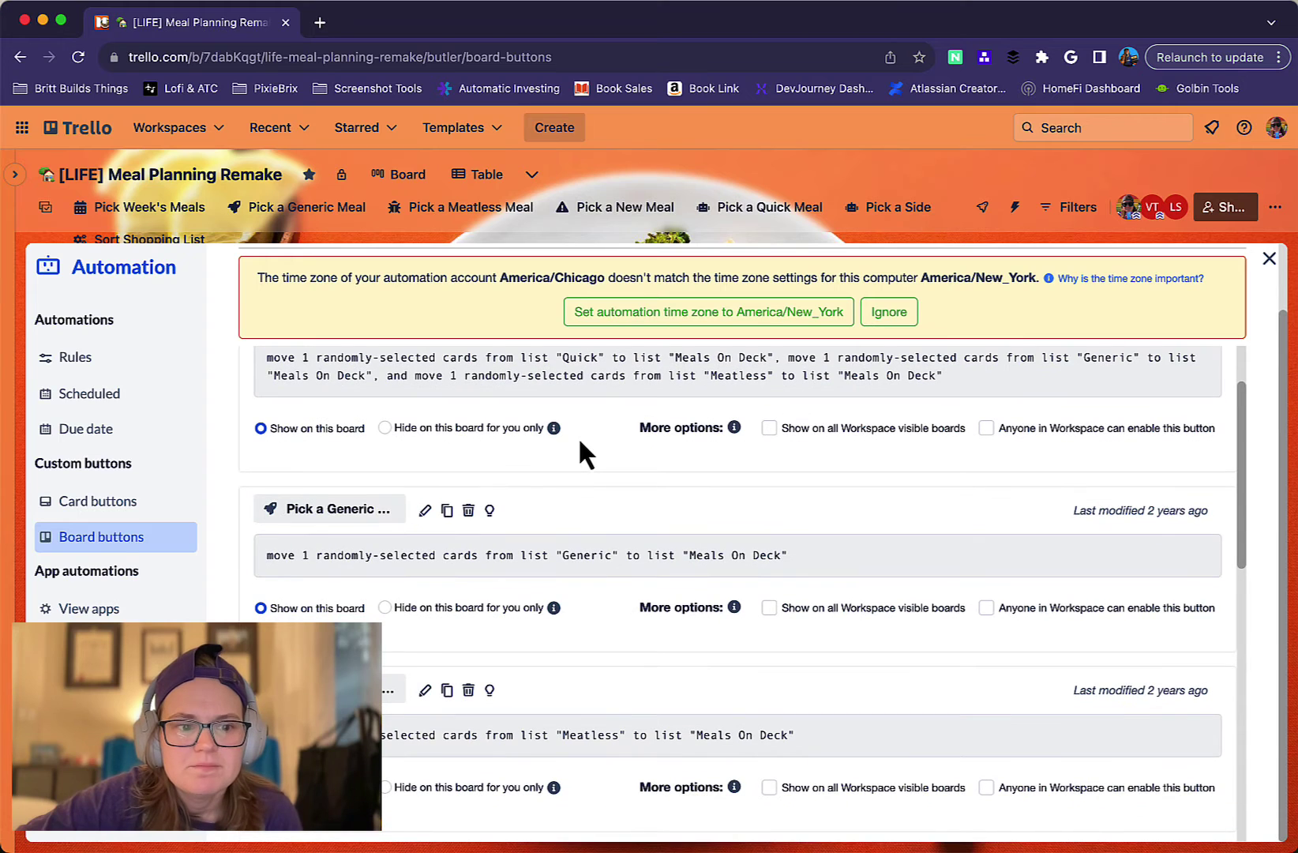
{"action": "scroll", "coordinate": [579, 446], "scroll_direction": "up", "scroll_amount": 2}
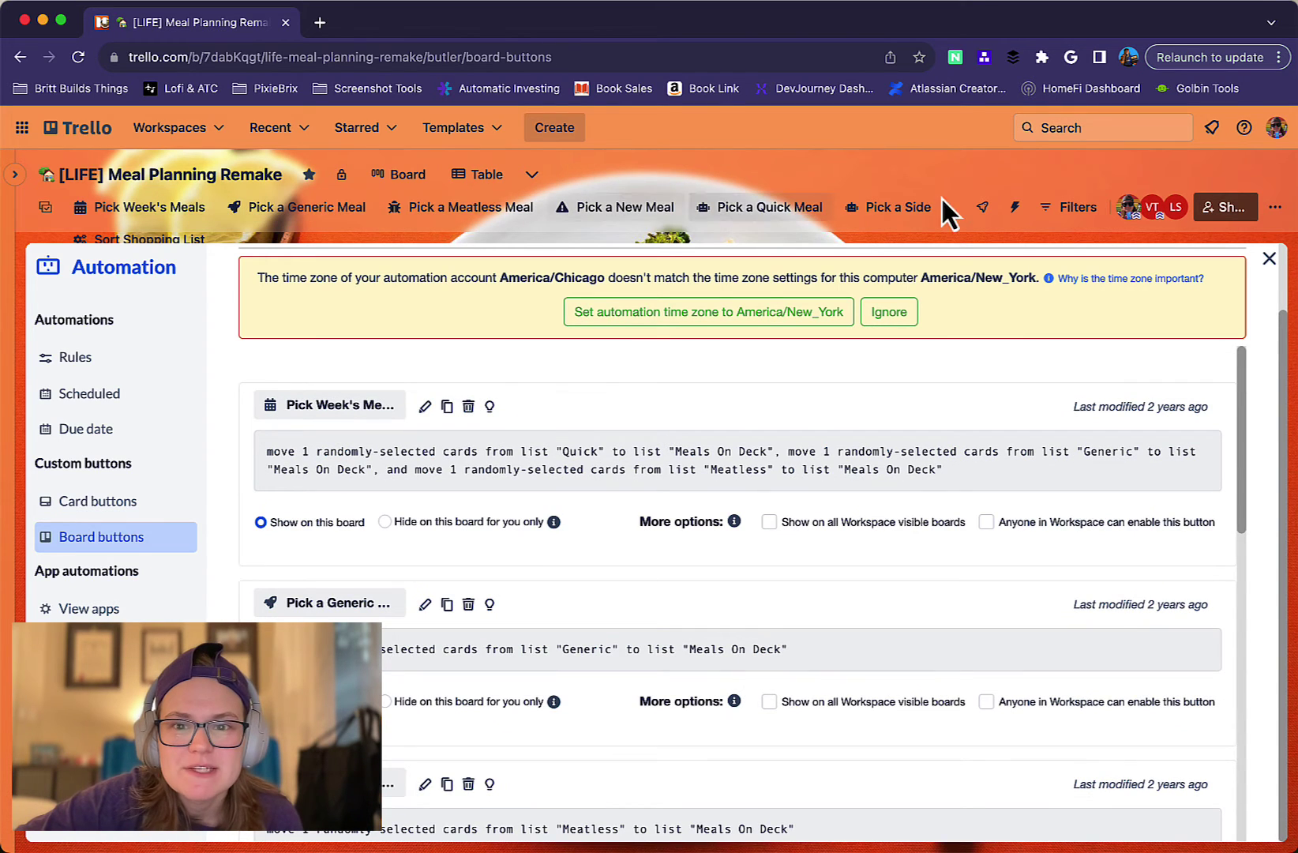
{"action": "scroll", "coordinate": [675, 445], "scroll_direction": "down", "scroll_amount": 7}
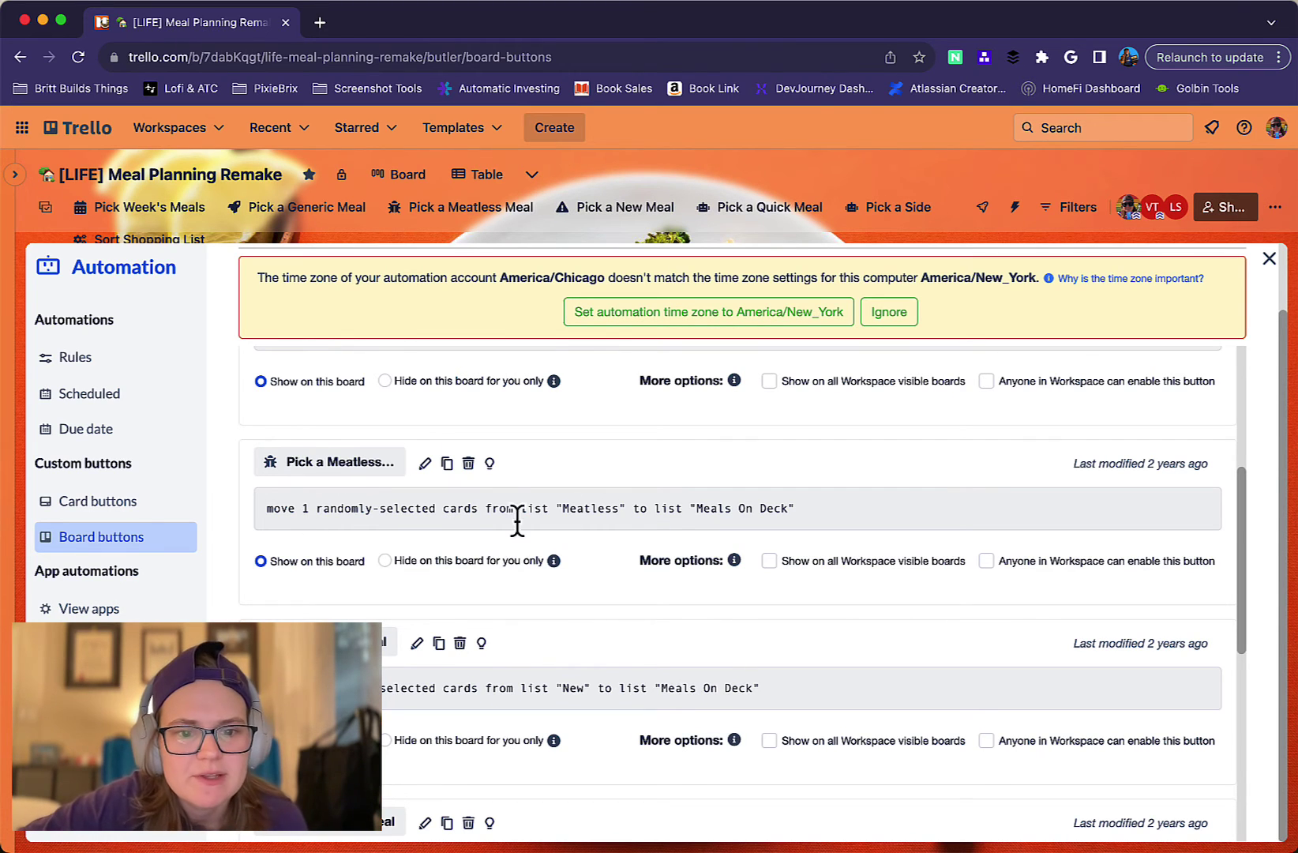
{"action": "scroll", "coordinate": [720, 525], "scroll_direction": "down", "scroll_amount": 1}
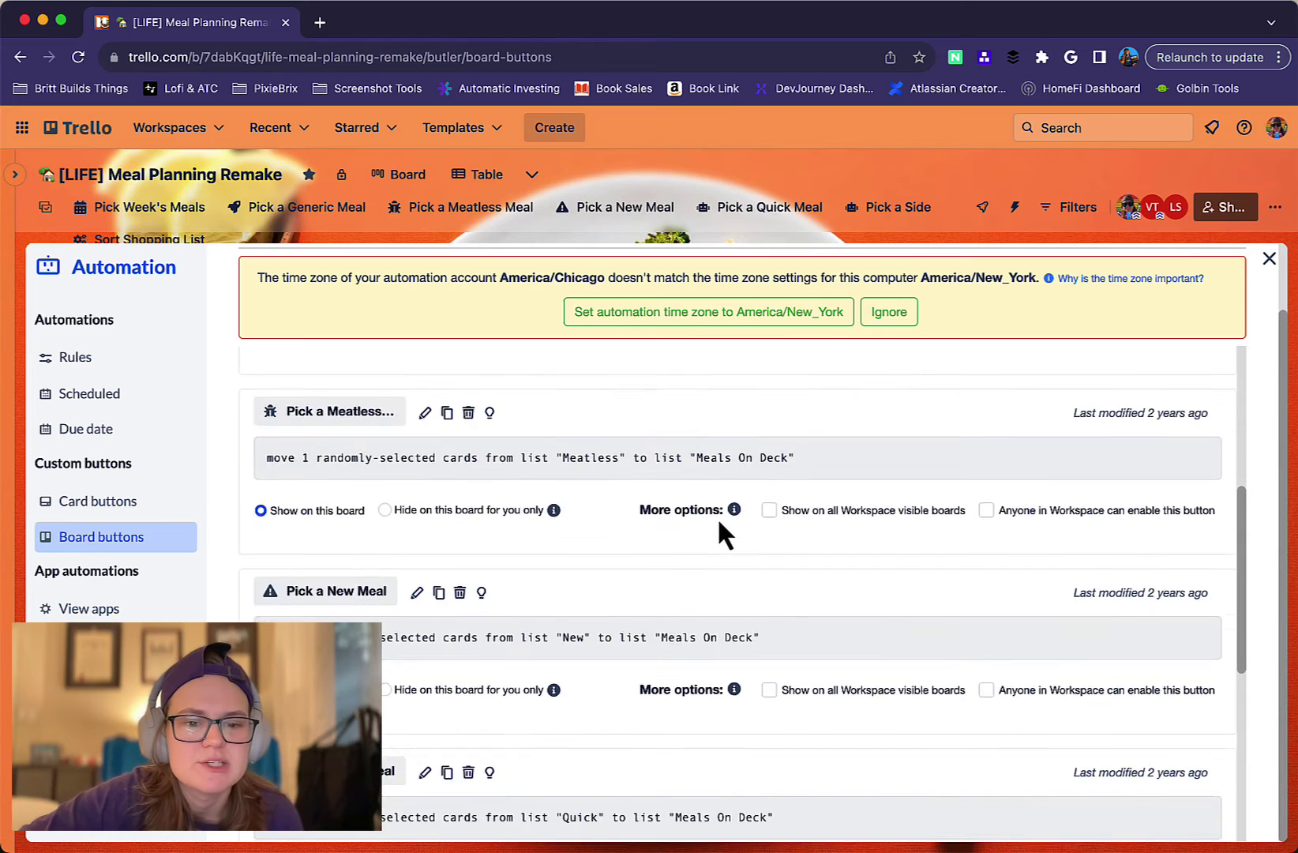
{"action": "scroll", "coordinate": [486, 506], "scroll_direction": "up", "scroll_amount": 2}
Edit Pick a Meatless Meal and browse the Move Cards actions under Add Another Action.
{"action": "left_click", "coordinate": [425, 494]}
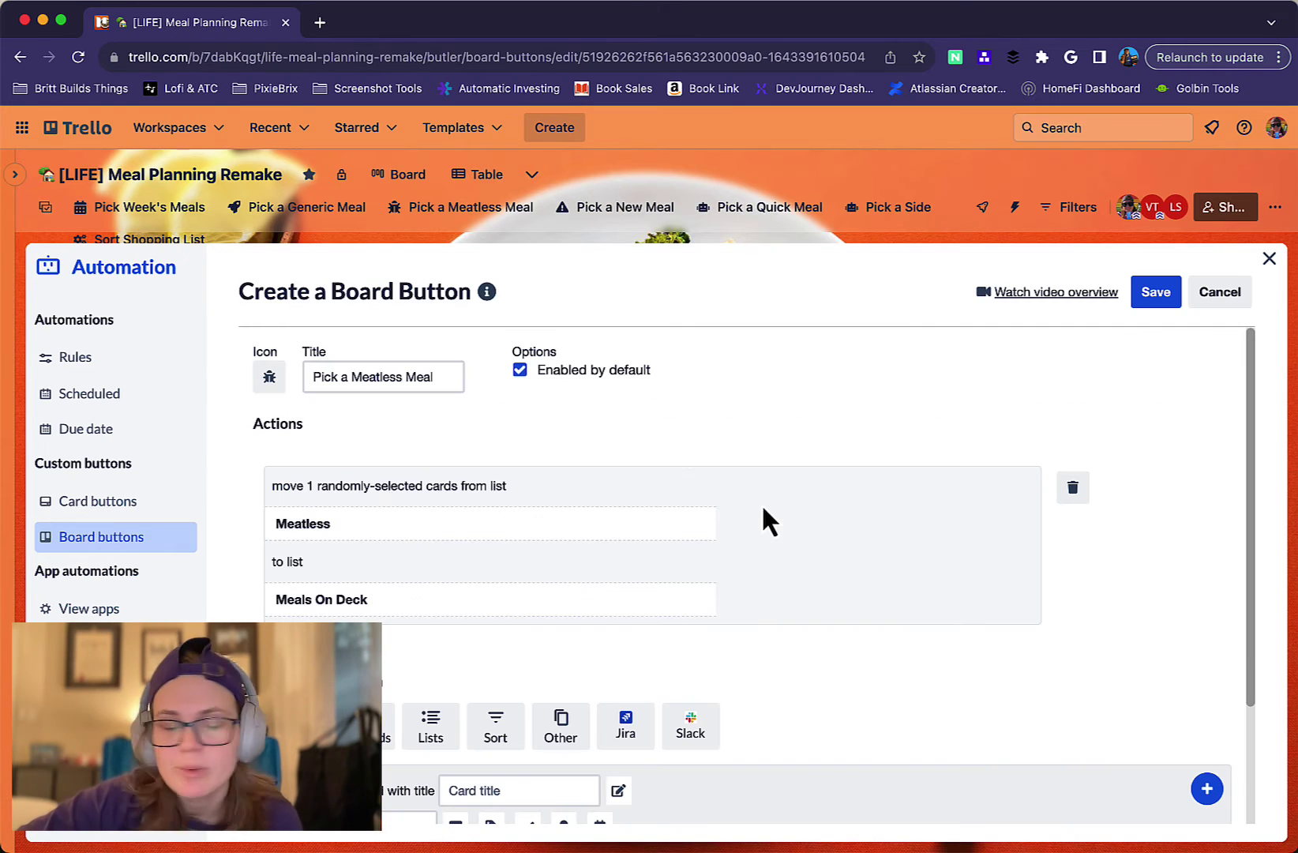
{"action": "scroll", "coordinate": [547, 534], "scroll_direction": "down", "scroll_amount": 3}
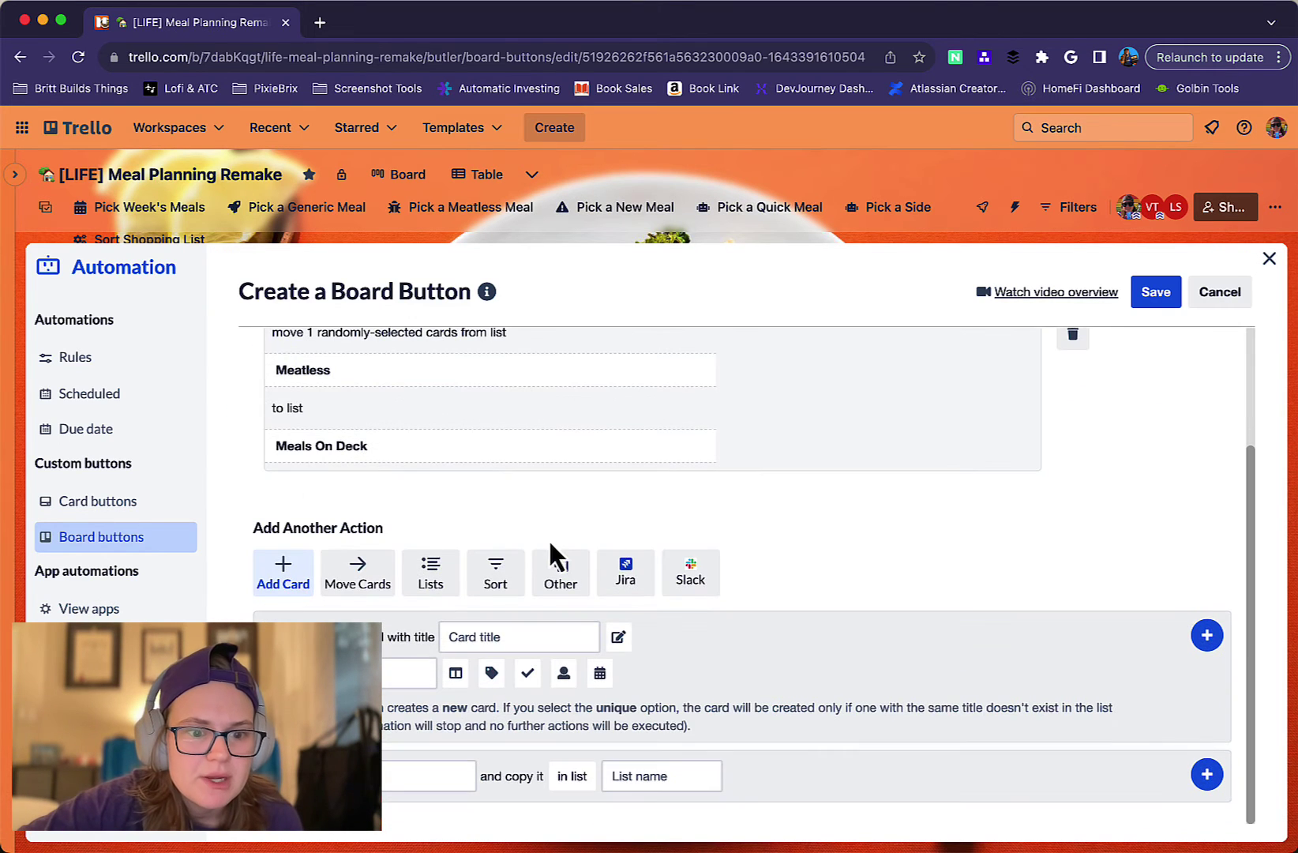
{"action": "left_click", "coordinate": [387, 588]}
{"action": "scroll", "coordinate": [472, 663], "scroll_direction": "down", "scroll_amount": 3}
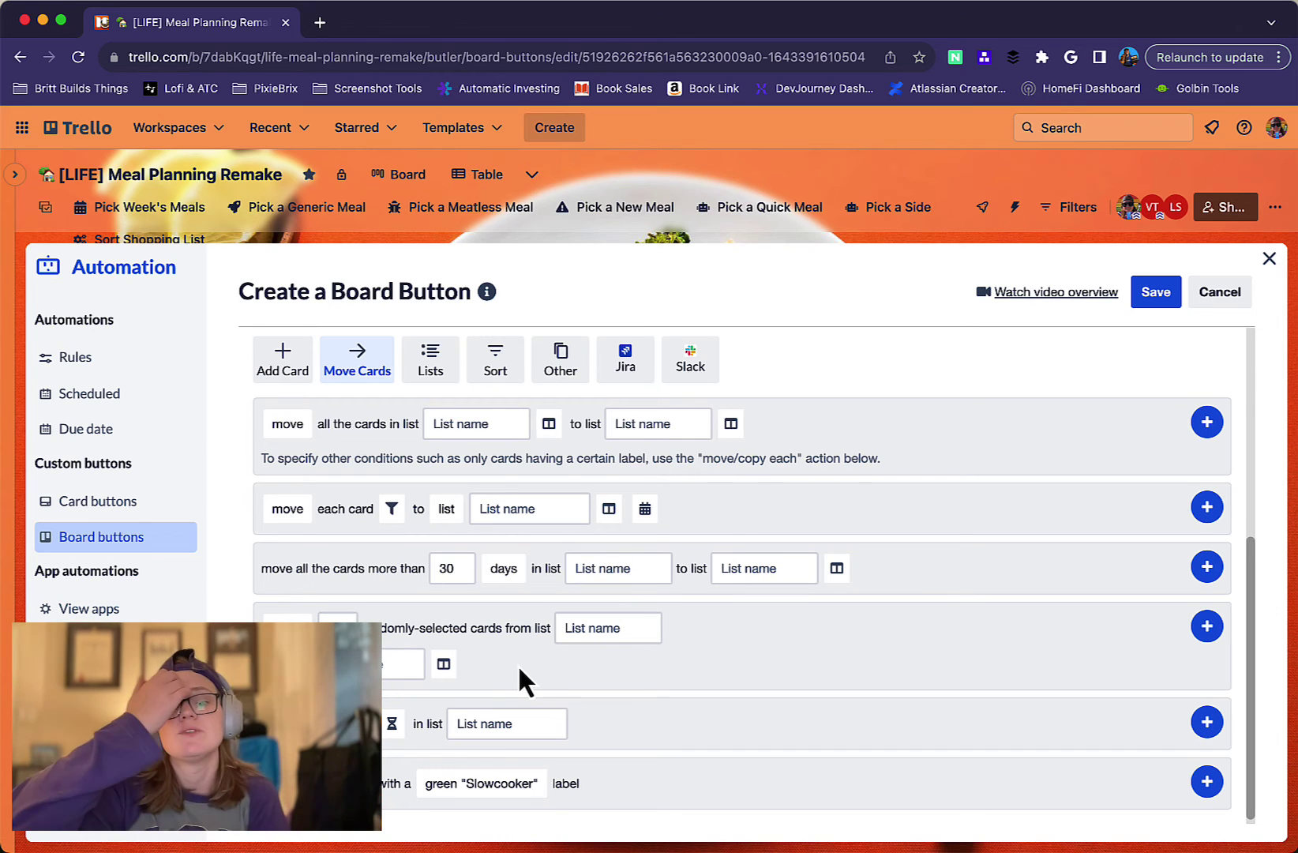
{"action": "scroll", "coordinate": [519, 667], "scroll_direction": "up", "scroll_amount": 2}
{"action": "scroll", "coordinate": [518, 667], "scroll_direction": "up", "scroll_amount": 5}
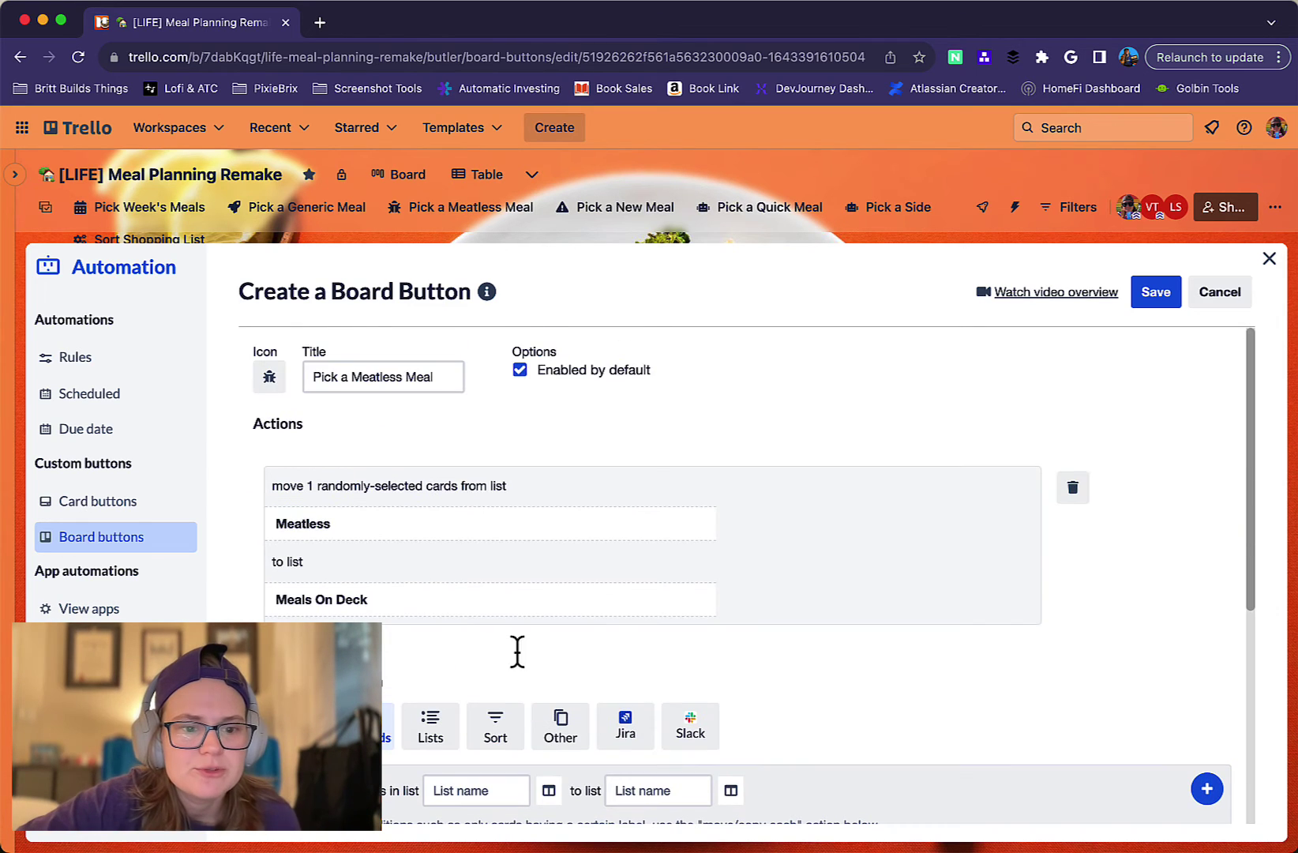
Leave the button unchanged, browse the Board buttons list, and close the Automation panel.
{"action": "left_click", "coordinate": [144, 537]}
{"action": "scroll", "coordinate": [667, 531], "scroll_direction": "up", "scroll_amount": 5}
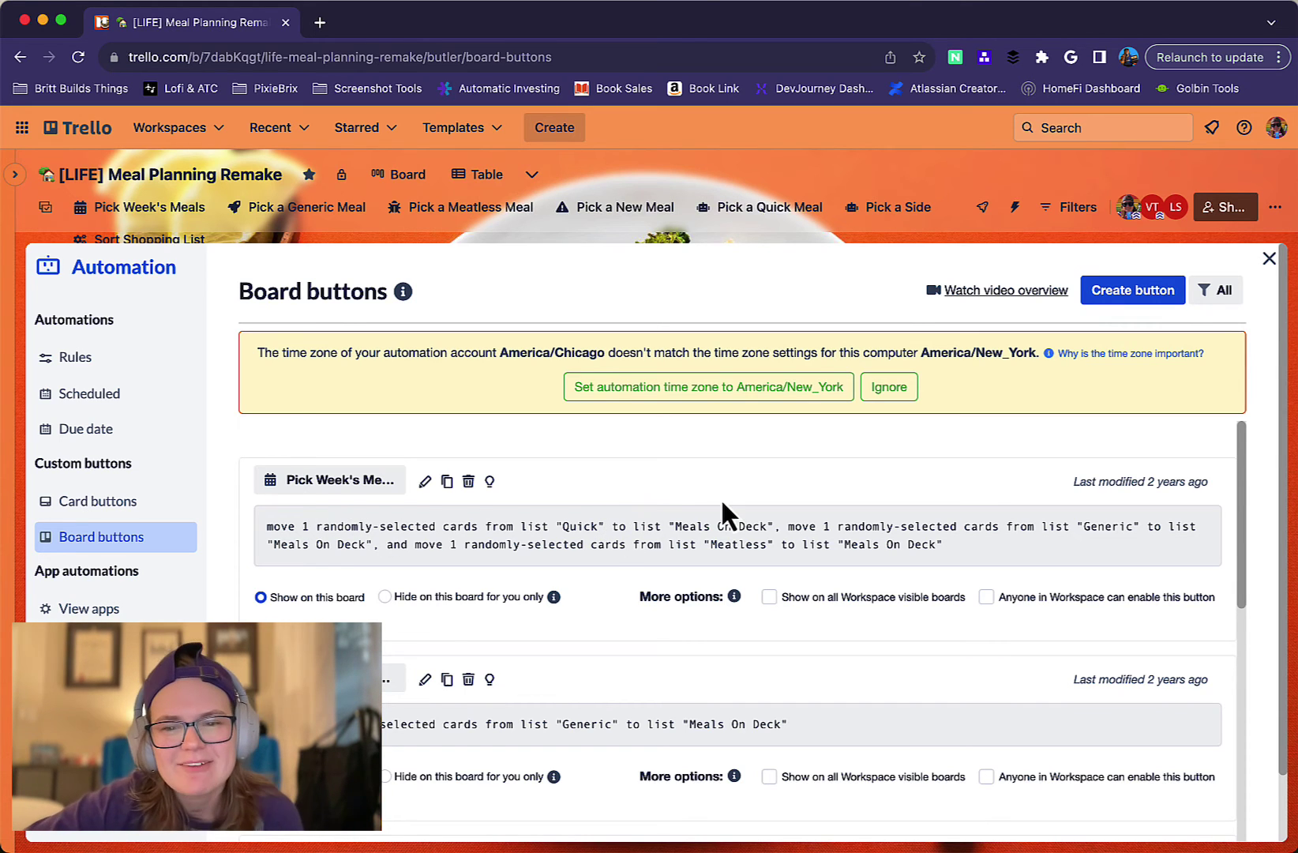
{"action": "scroll", "coordinate": [721, 502], "scroll_direction": "down", "scroll_amount": 1}
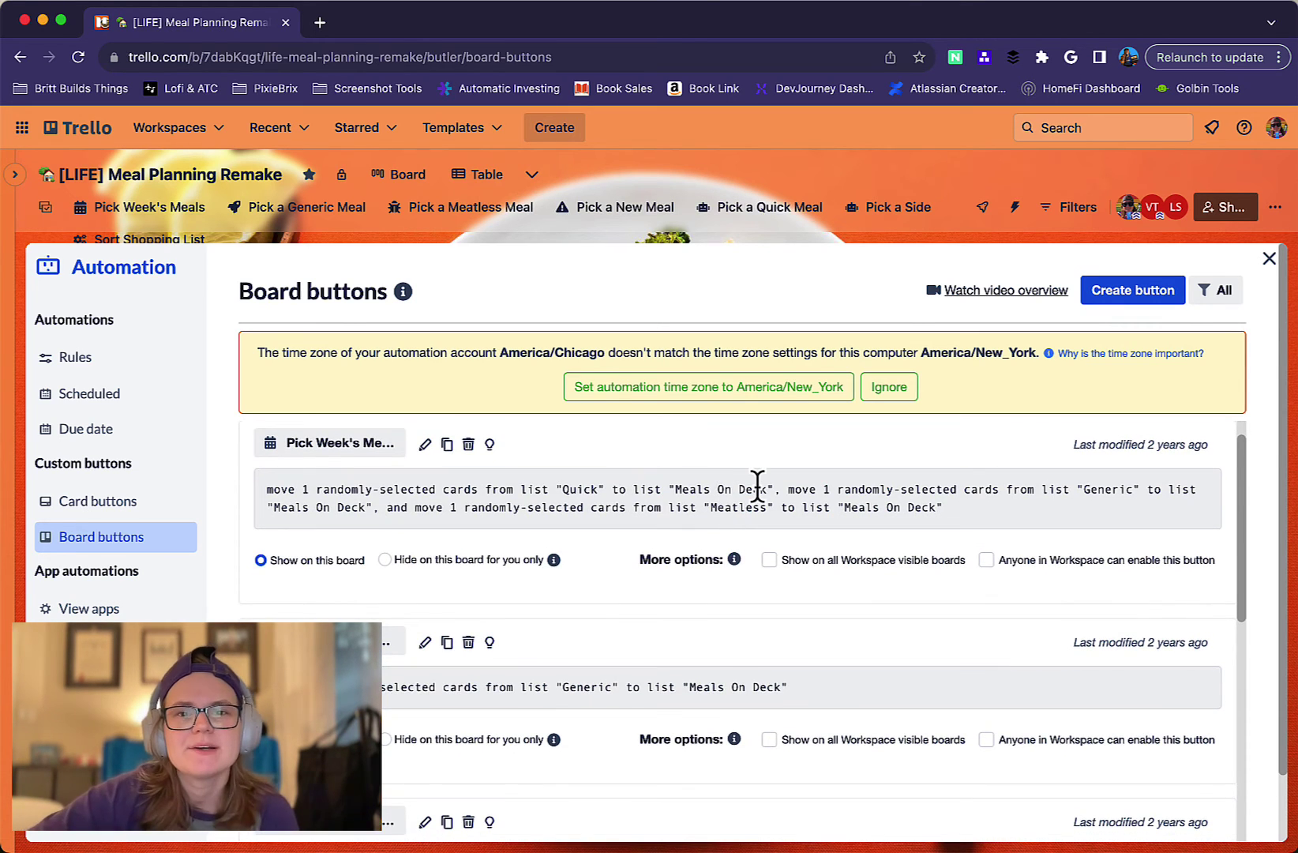
{"action": "scroll", "coordinate": [761, 533], "scroll_direction": "down", "scroll_amount": 3}
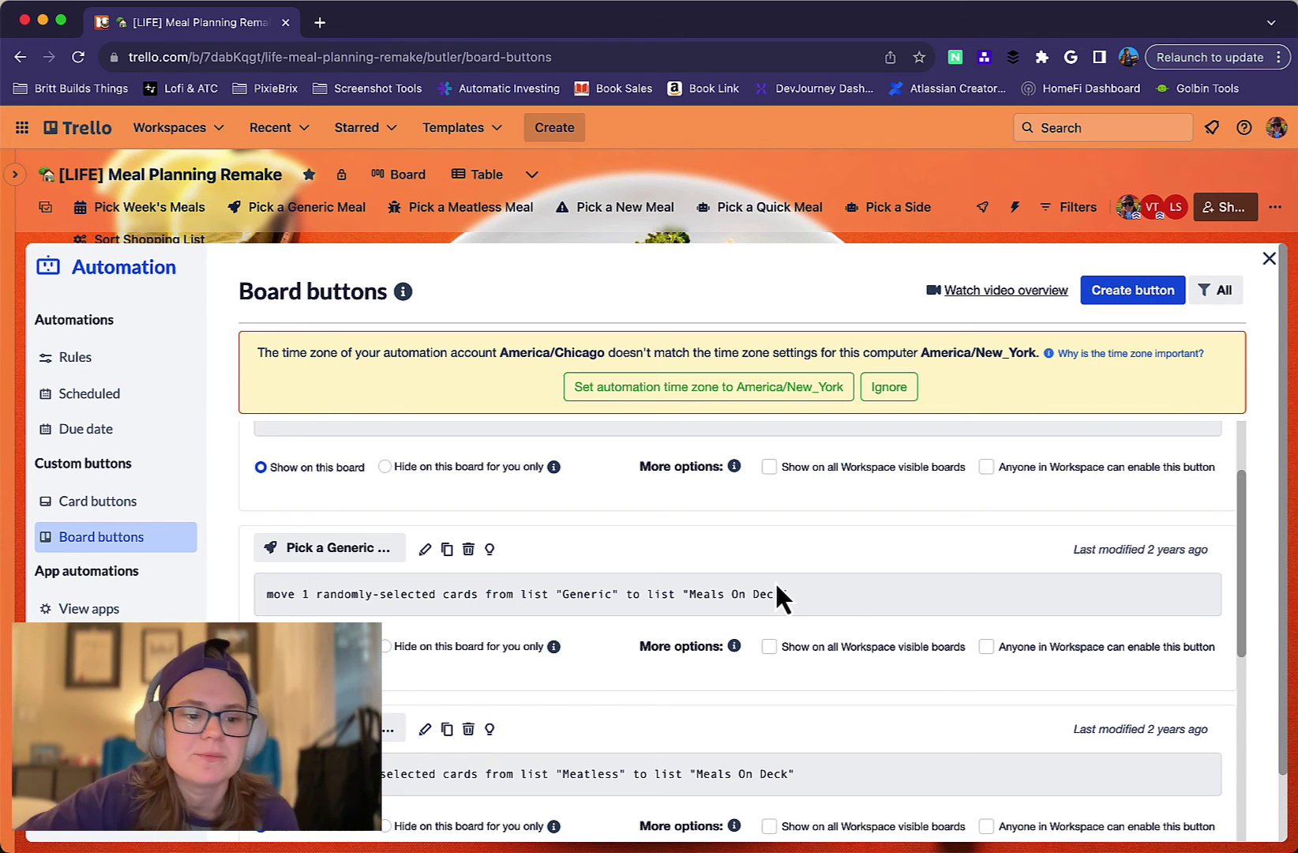
{"action": "scroll", "coordinate": [776, 588], "scroll_direction": "down", "scroll_amount": 3}
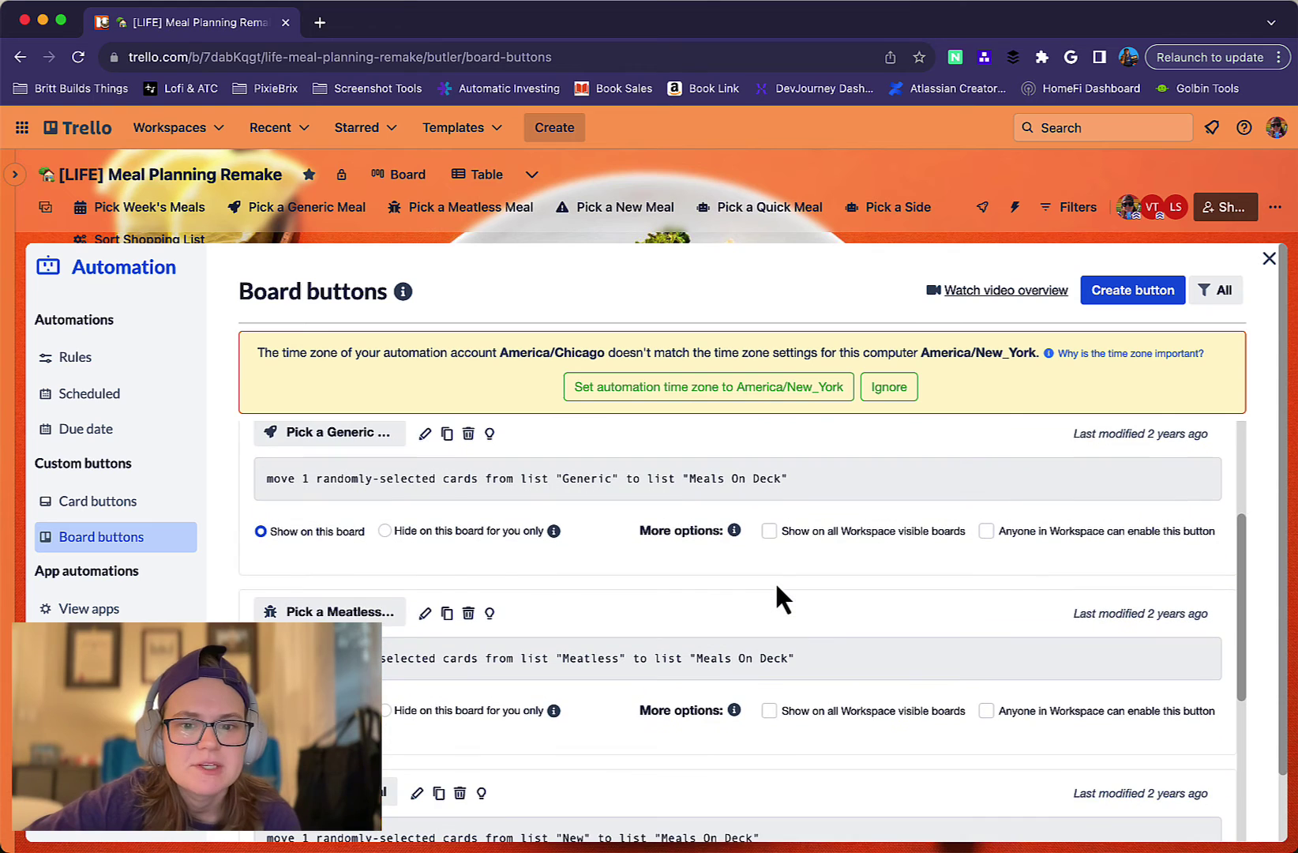
{"action": "scroll", "coordinate": [776, 591], "scroll_direction": "down", "scroll_amount": 2}
{"action": "scroll", "coordinate": [776, 591], "scroll_direction": "up", "scroll_amount": 5}
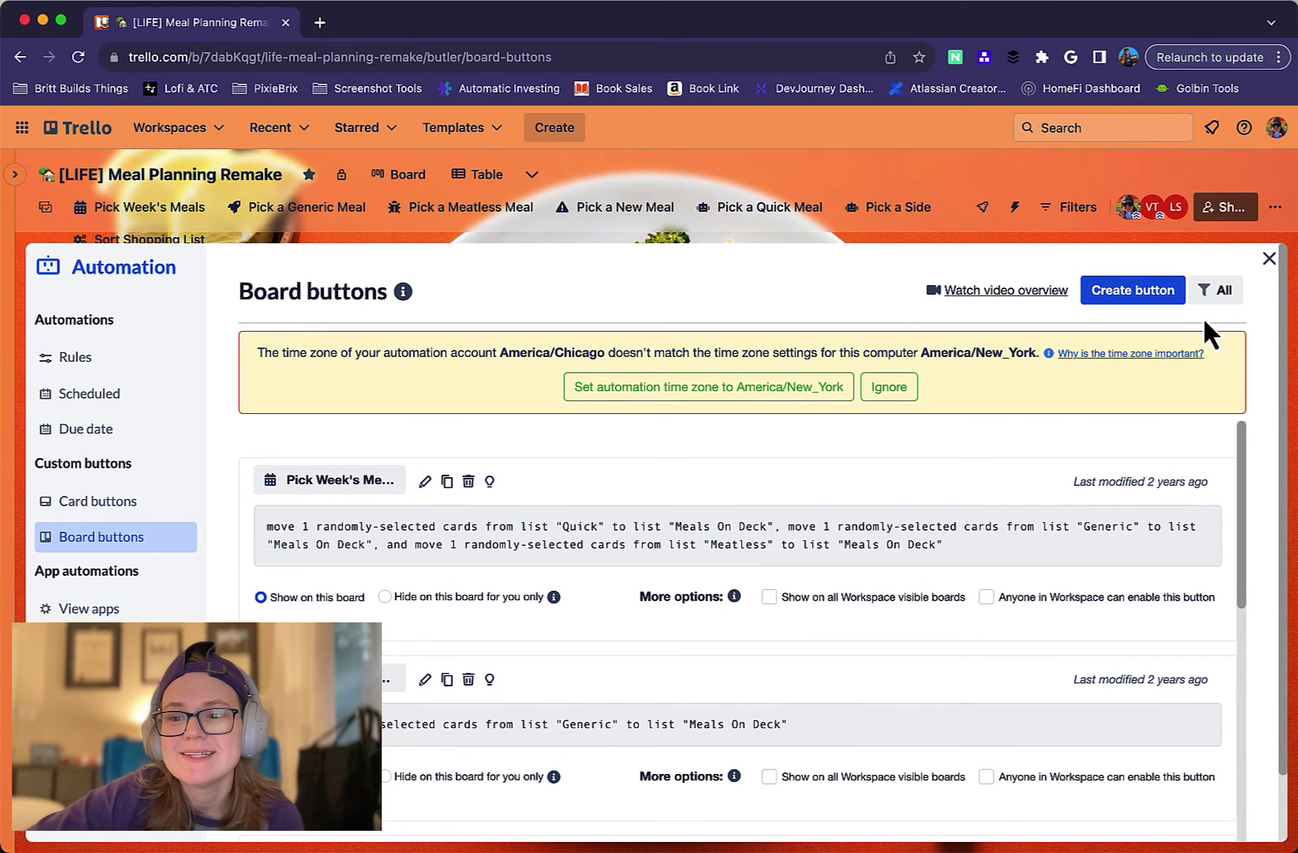
{"action": "left_click", "coordinate": [1268, 262]}
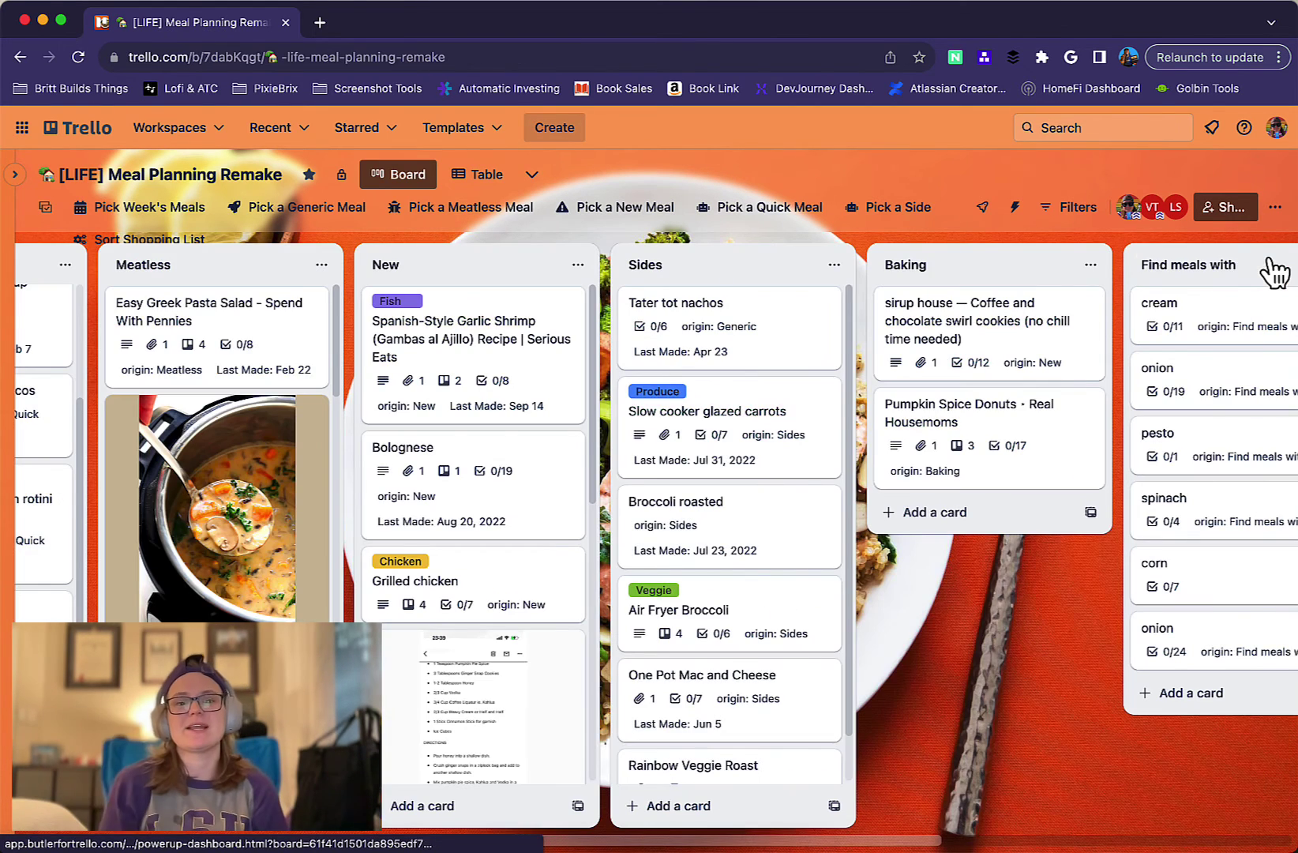